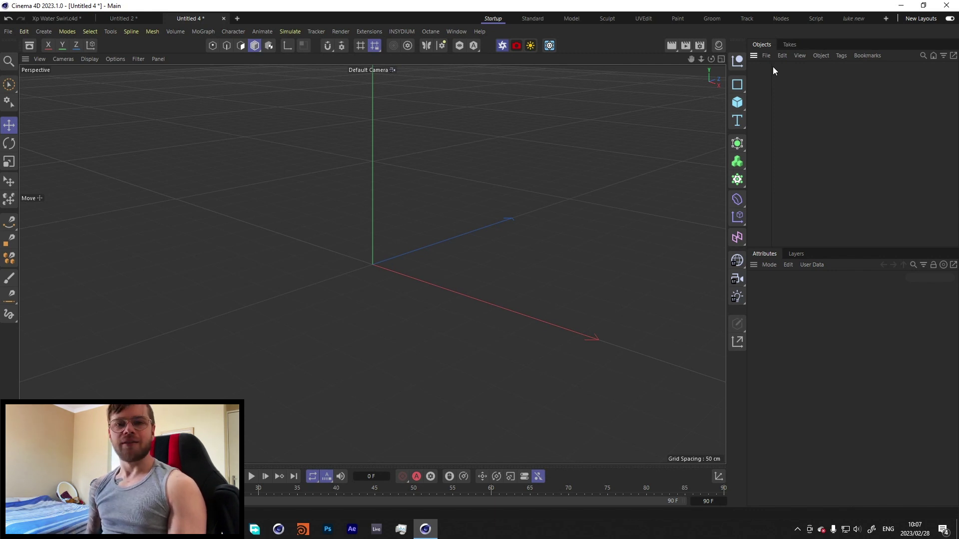
- Add a Plane 800 cm wide with 100 × 20 segments, shown shaded without wireframe
left_click(737, 102)
left_click(768, 136)
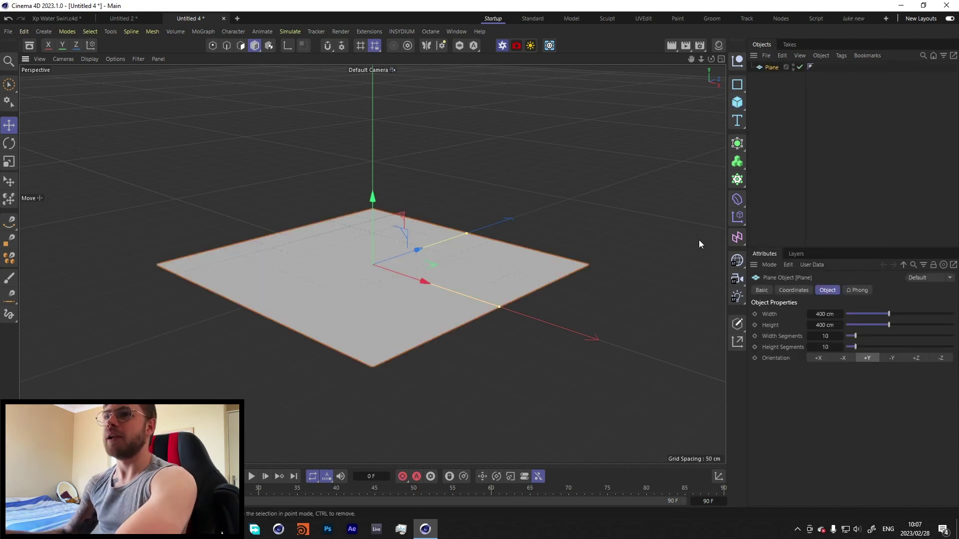
left_click(829, 314)
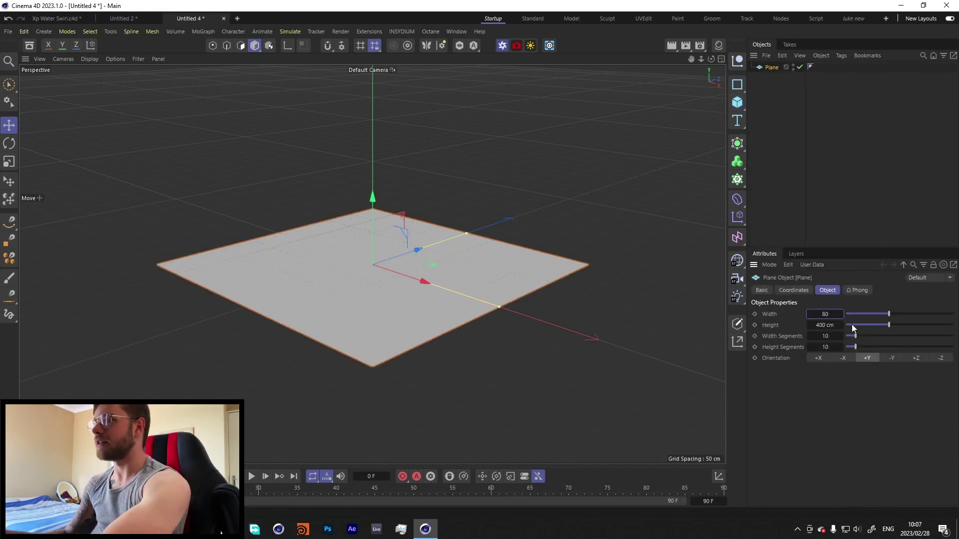
key("Return")
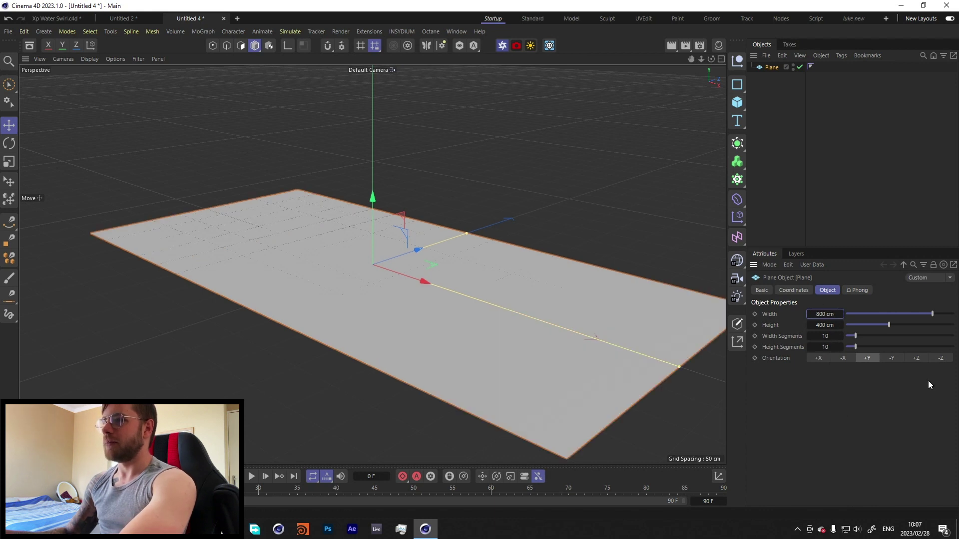
left_click(827, 336)
type("100")
key("Tab")
type("2")
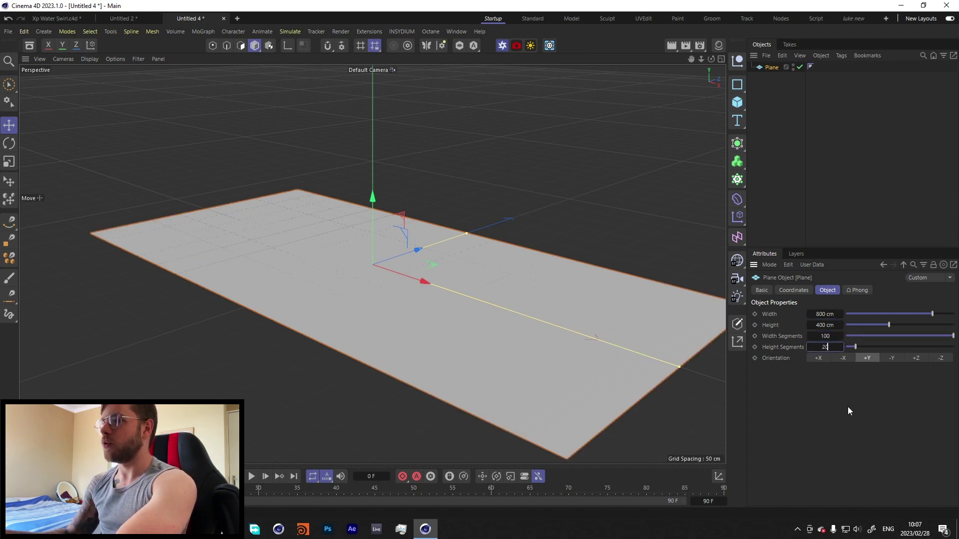
type("0")
key("Return")
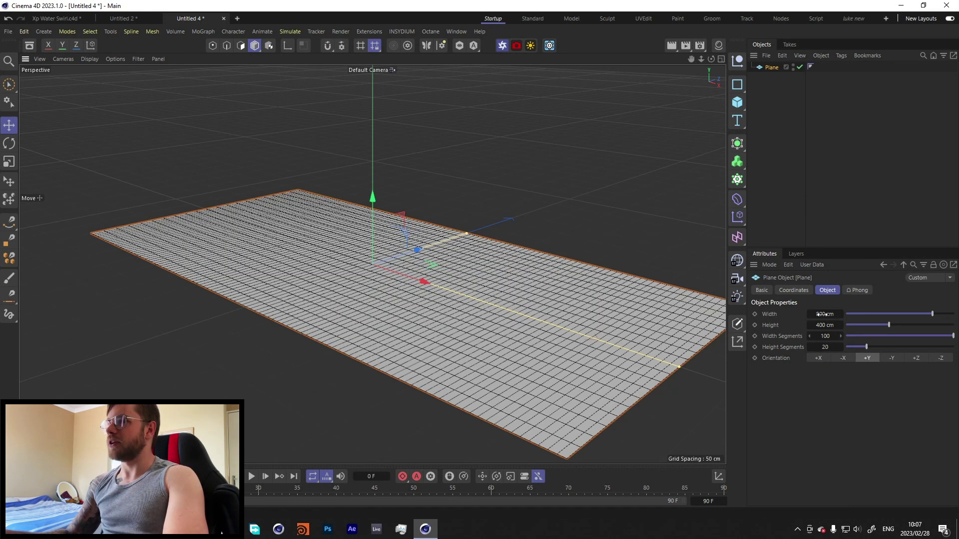
left_click(91, 58)
left_click(100, 87)
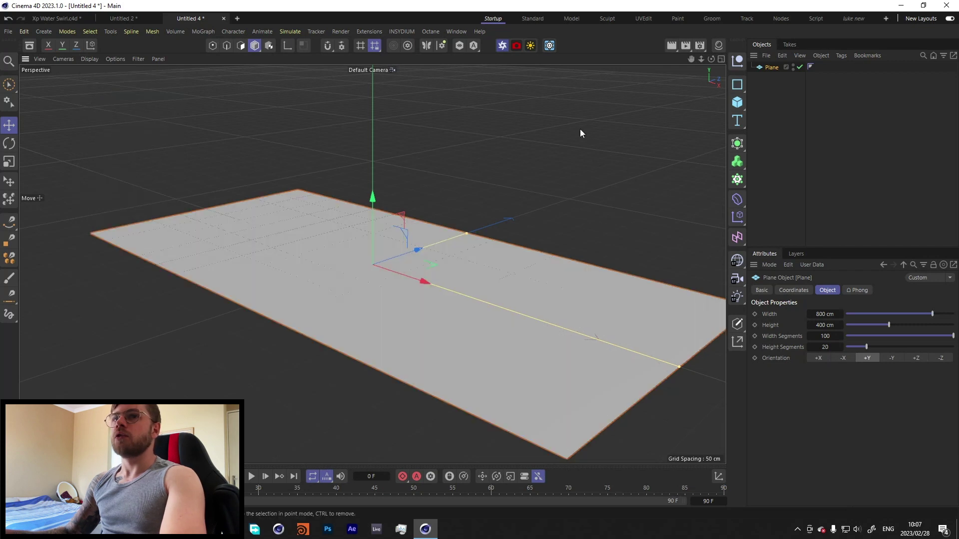
- Add a Bend deformer under the plane, aligned X+ and fitted to its parent
left_click(772, 95)
left_click(737, 199)
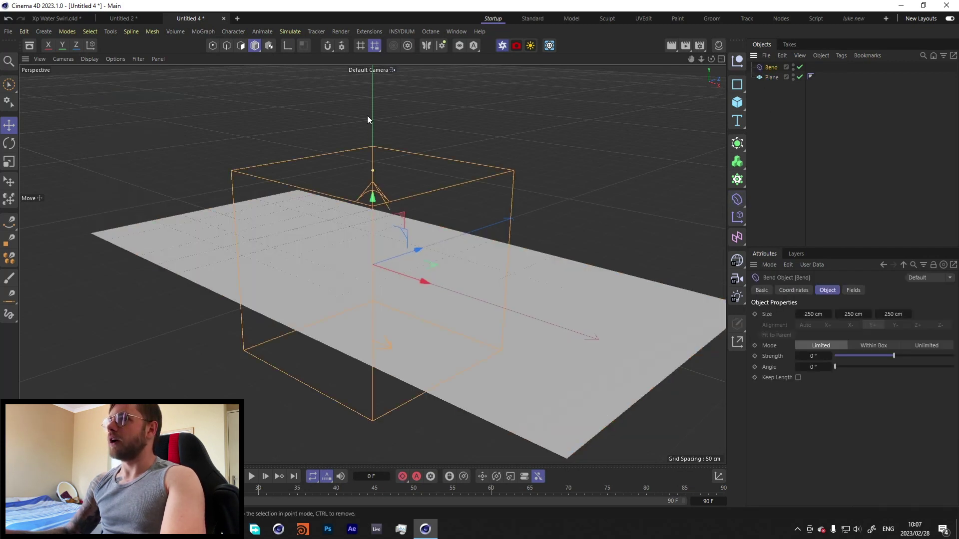
left_click_drag(771, 66, 773, 82)
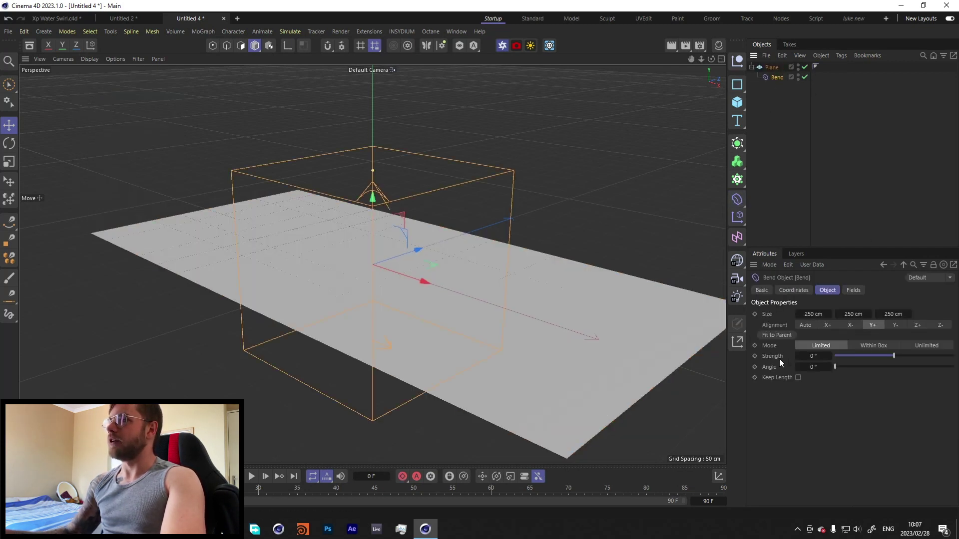
left_click(828, 324)
left_click(776, 335)
- Set the Bend strength to -1323°, rolling the plane into a tube
left_click_drag(899, 358, 884, 358)
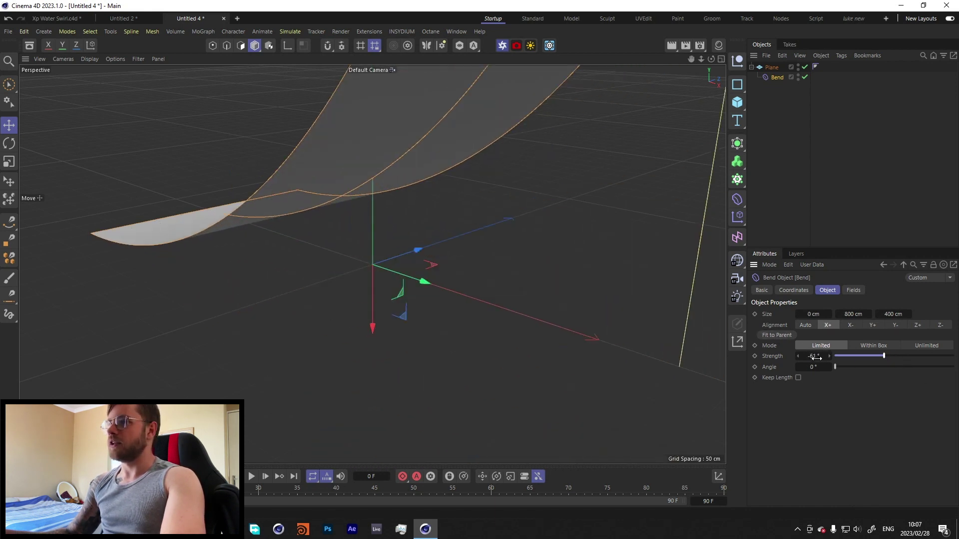
left_click_drag(813, 356, 839, 355)
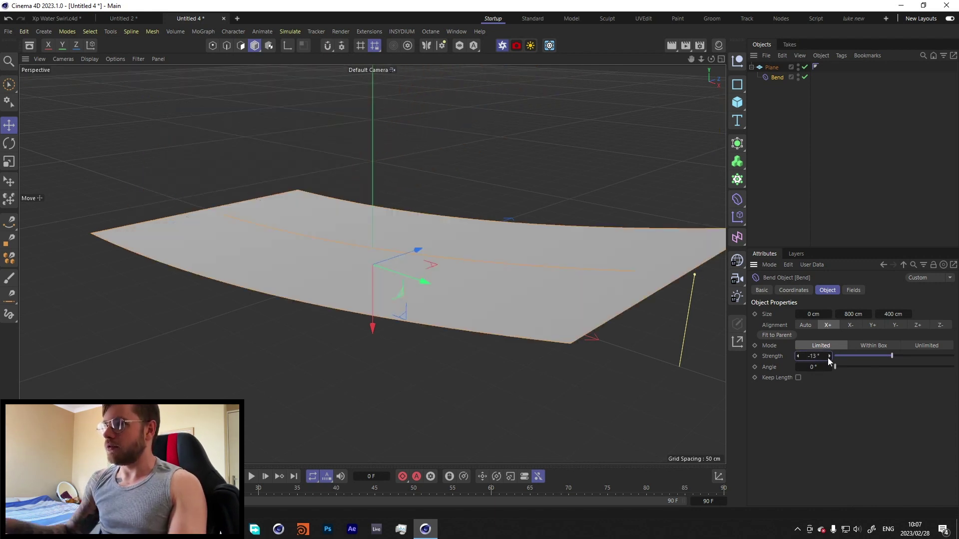
left_click(814, 356)
key("Return")
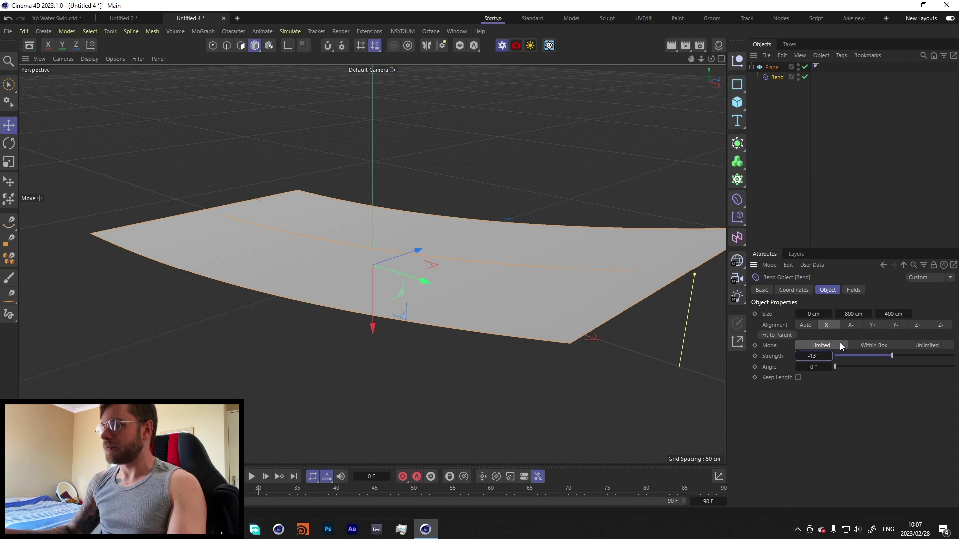
type("-1323")
key("Return")
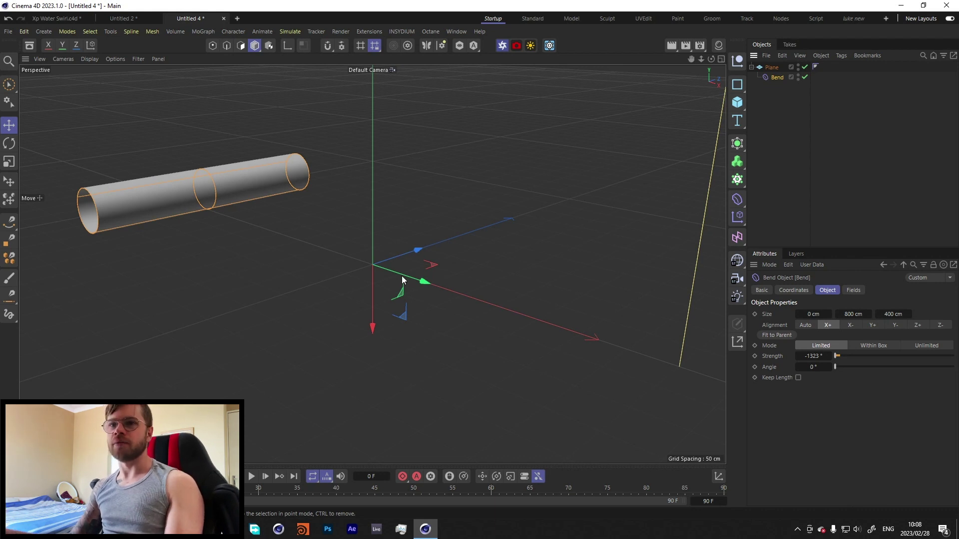
- Slide the Bend along X so only the plane's end curls, and hide its cage
left_click_drag(412, 262, 549, 324)
left_click_drag(336, 250, 433, 250, "alt")
left_click_drag(583, 280, 718, 294)
left_click_drag(448, 261, 489, 252, "alt")
left_click_drag(706, 269, 703, 266)
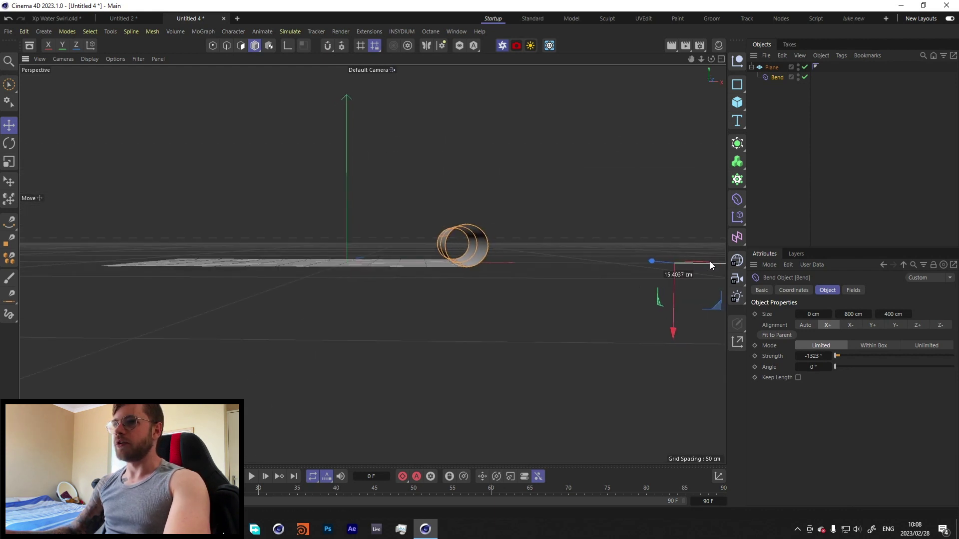
left_click(797, 76)
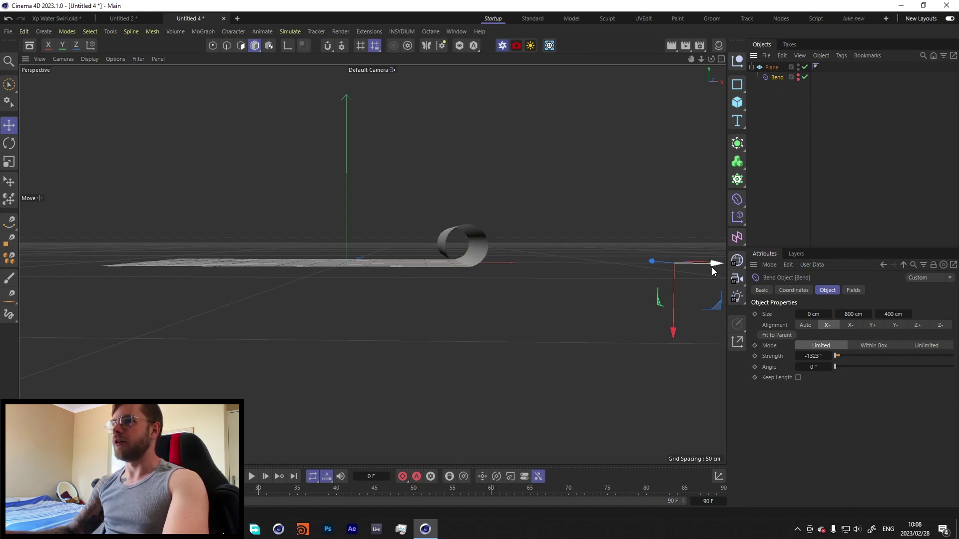
left_click_drag(709, 263, 715, 263)
left_click_drag(463, 241, 430, 245, "alt")
- Tilt the plane to a bank rotation (R.B) of 47°
left_click(781, 110)
left_click(770, 67)
left_click(795, 290)
left_click_drag(862, 350, 868, 354)
type("47")
key("Return")
mouse_move(391, 313)
left_mouse_down("alt")
mouse_move(375, 279)
mouse_move(390, 314)
left_mouse_up("alt")
- Scale the plane to 3 on X, Y and Z
left_click(798, 110)
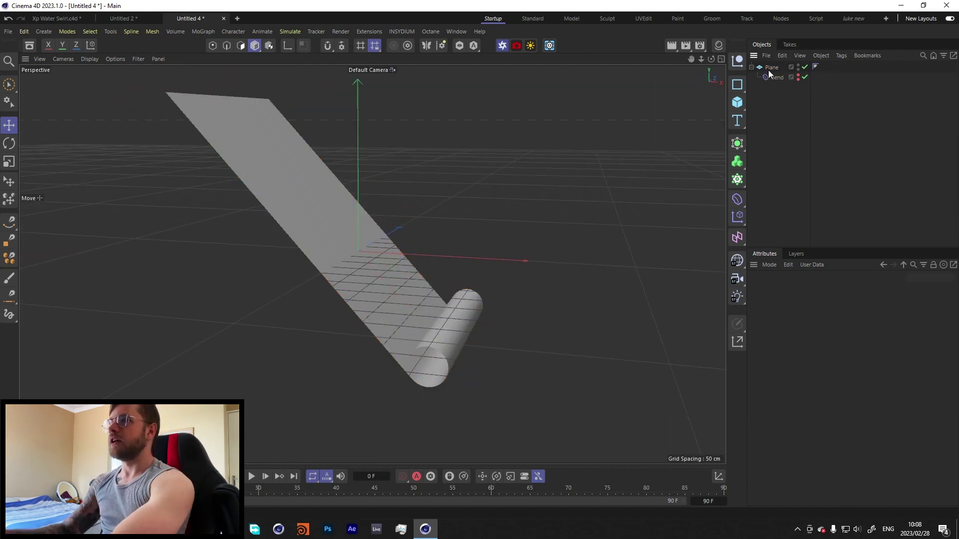
left_click(769, 69)
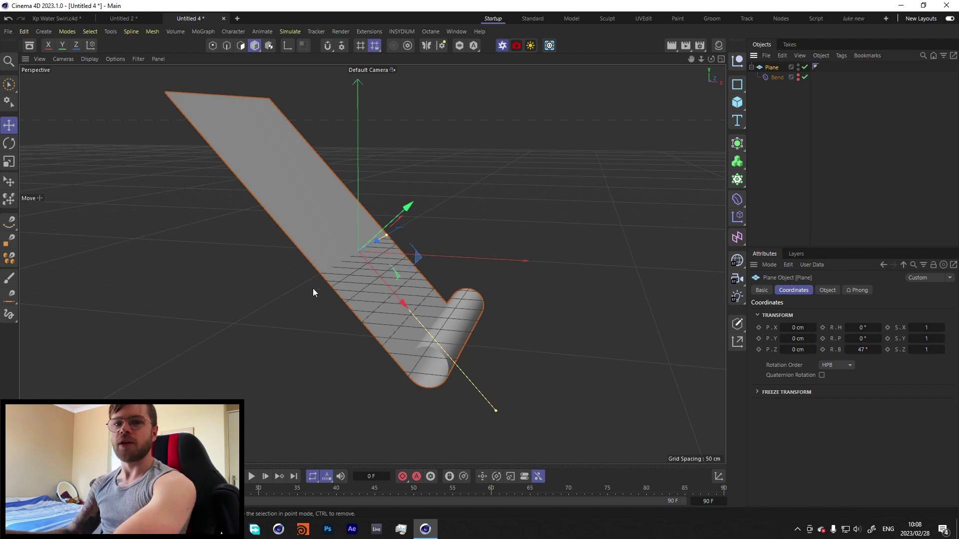
left_click(926, 328)
type("3")
key("Tab")
type("3")
key("Tab")
type("3")
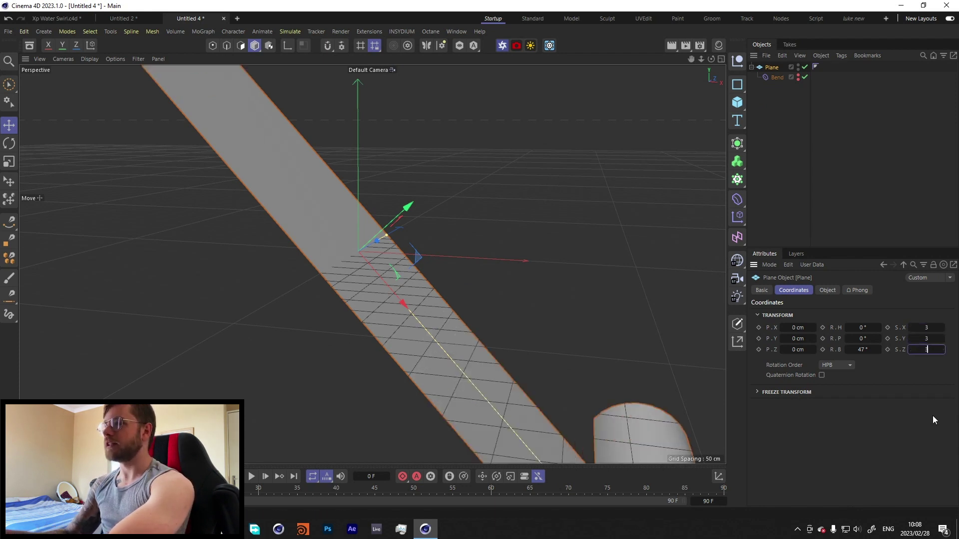
key("Return")
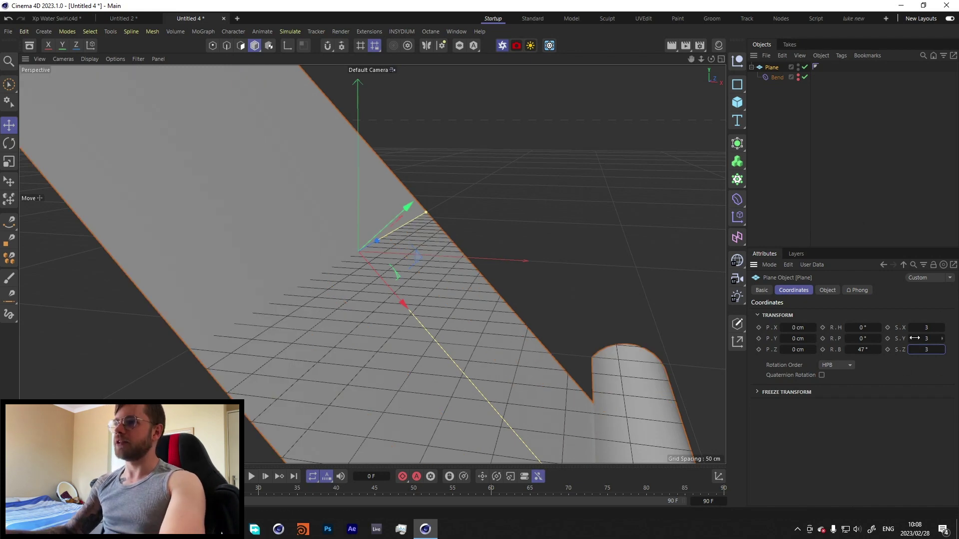
left_click(791, 132)
scroll(319, 277, "down", 8)
left_click_drag(361, 286, 359, 285, "alt")
- Add a new plane, stand it upright at 90° and stretch it wider and taller
left_click(739, 104)
left_click(774, 134)
scroll(346, 283, "up", 2)
scroll(346, 280, "up", 1)
key("r")
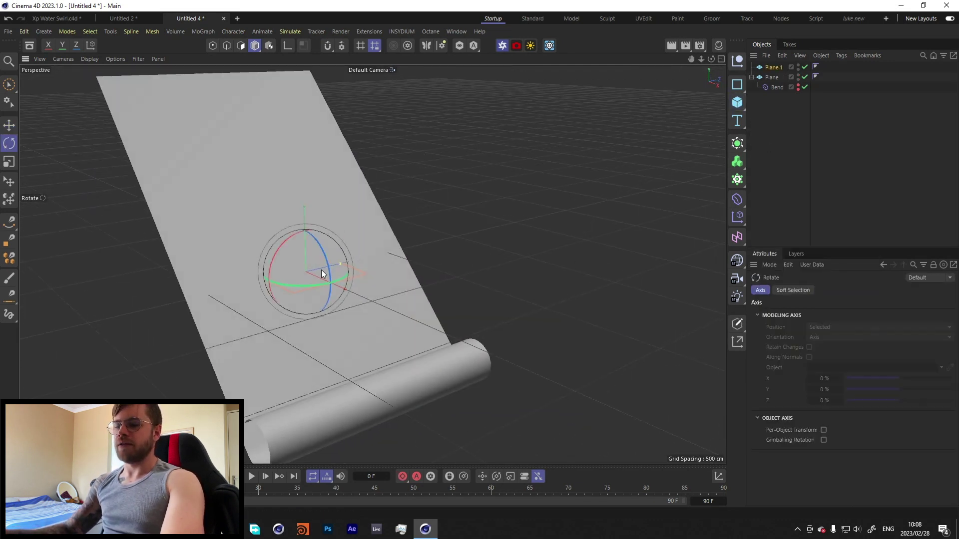
left_click_drag(281, 243, 256, 329)
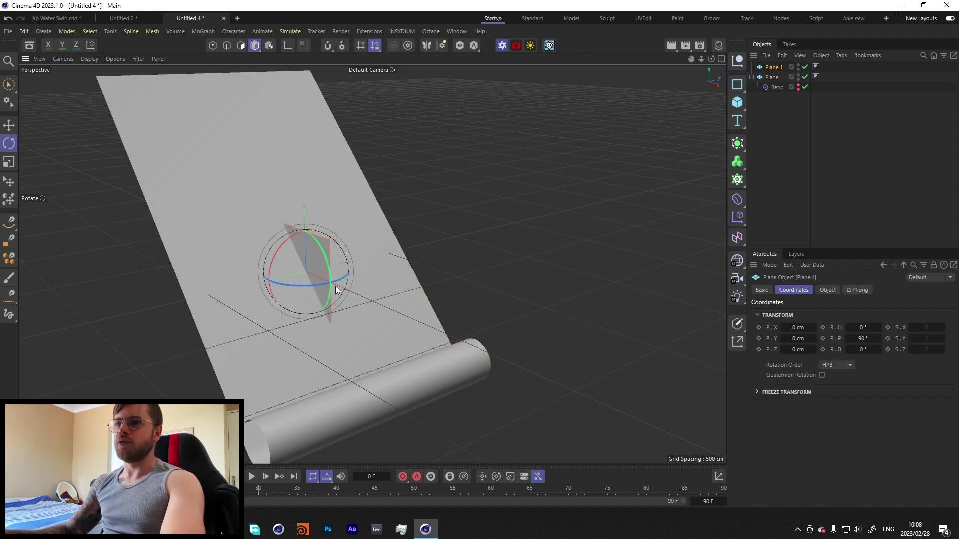
key("e")
left_click_drag(325, 285, 491, 354)
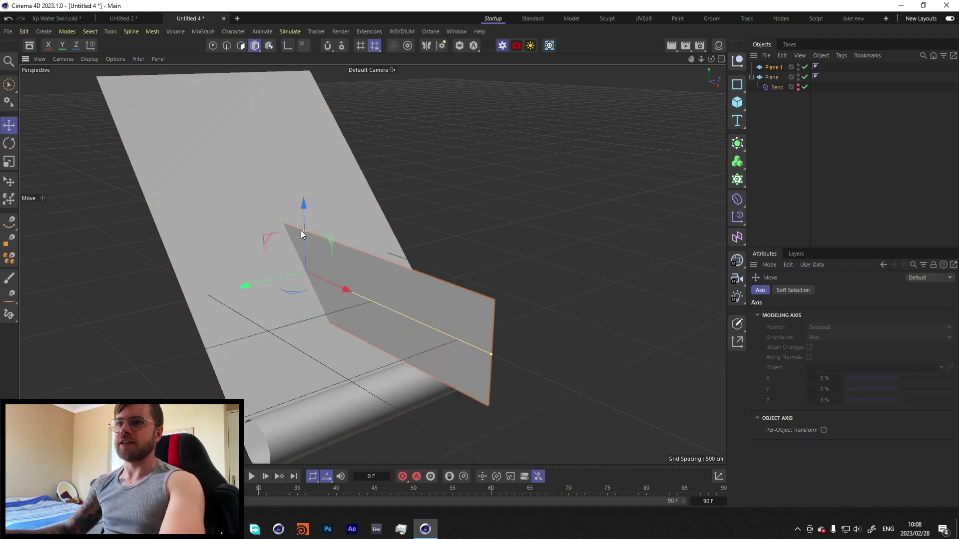
left_click_drag(301, 230, 333, 67)
left_click_drag(272, 281, 439, 296, "alt")
- Rename both side planes to "collider"
left_click(774, 66)
double_click(774, 67)
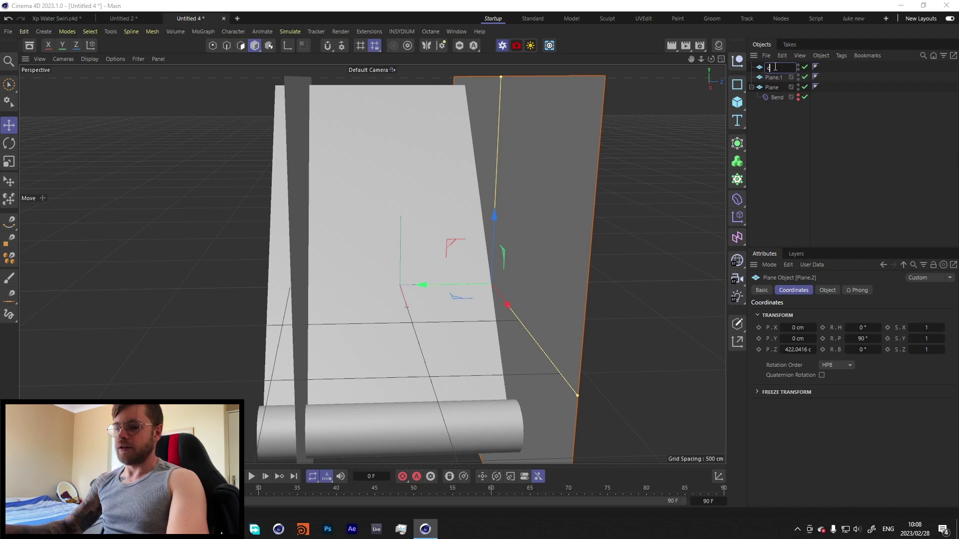
type("collider")
key("Return")
left_click(774, 77)
double_click(774, 77)
type("collider")
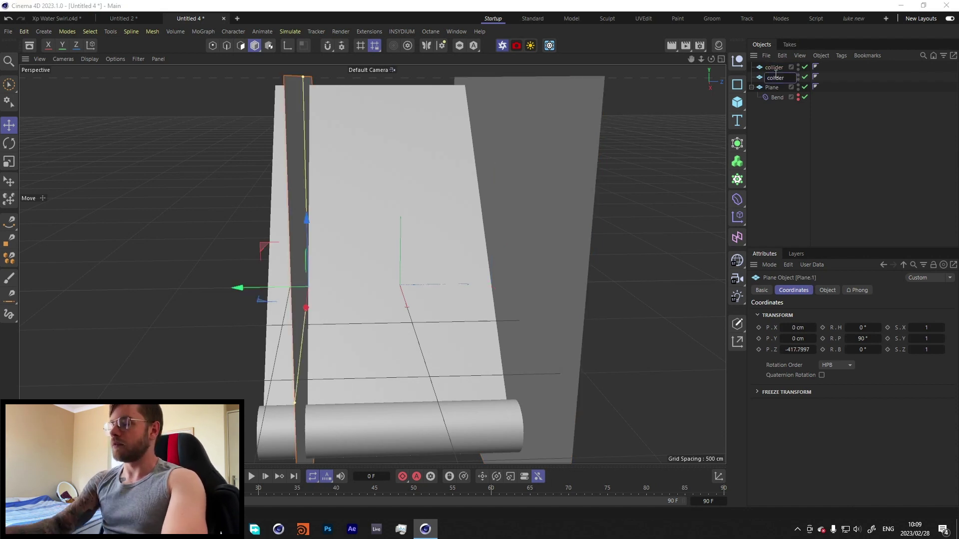
key("Return")
- Hide both colliders in the viewport and give the first an xpCollider tag
left_click(798, 66)
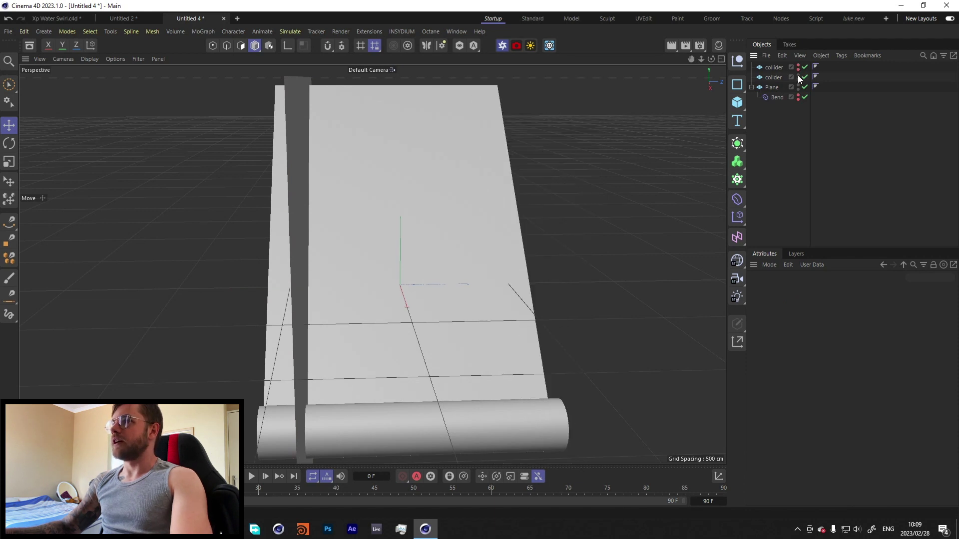
left_click(798, 76)
left_click(772, 68)
right_click(772, 68)
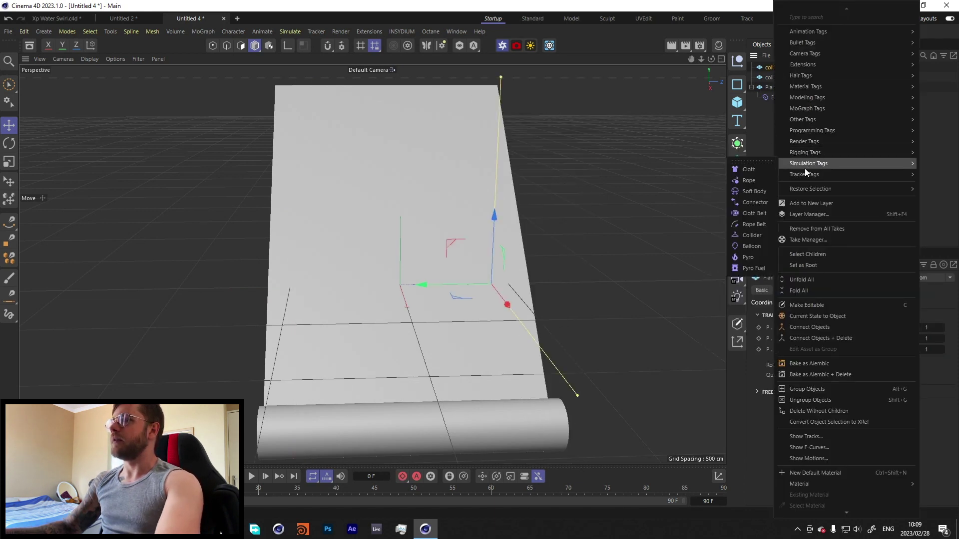
mouse_move(799, 64)
mouse_move(750, 78)
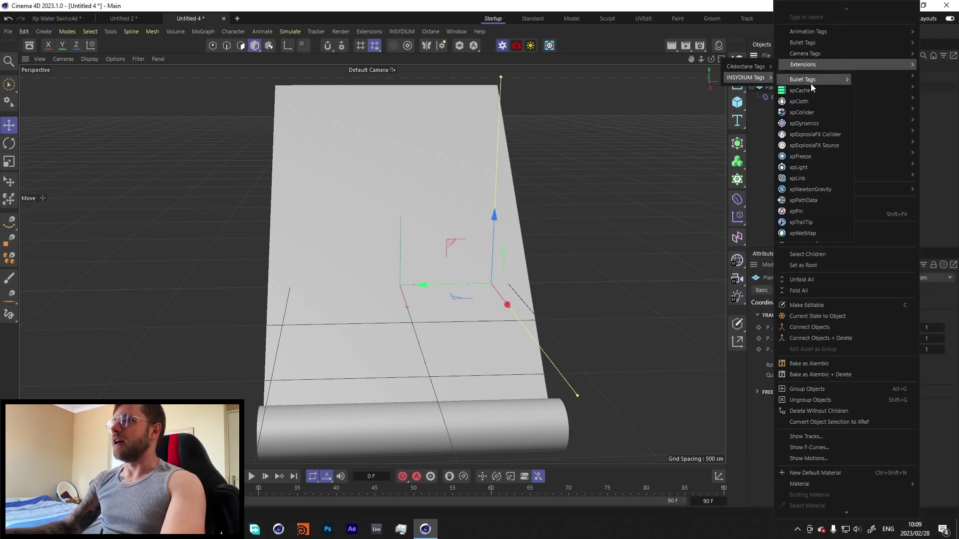
left_click(801, 113)
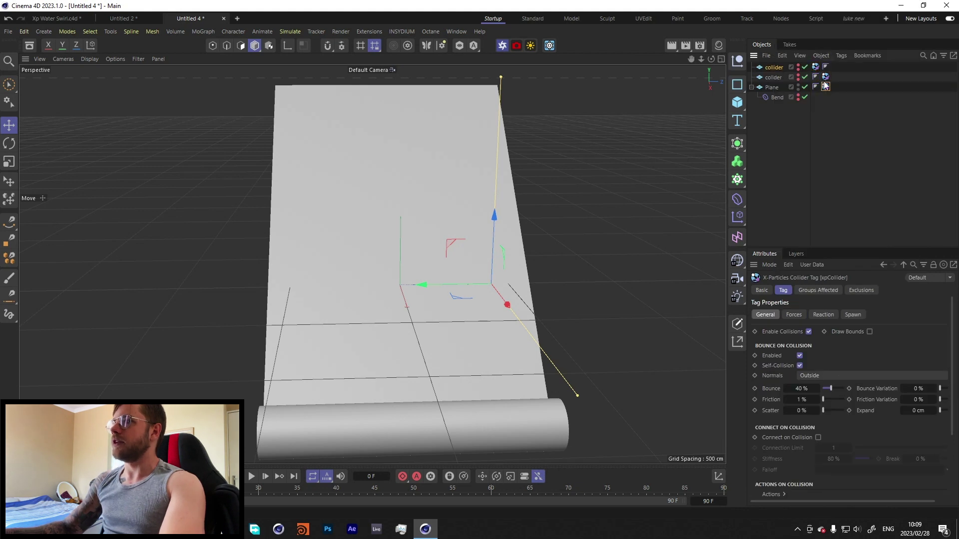
- Copy the xpCollider tag to the second collider and lower Bounce to 19%
left_click_drag(824, 76, 826, 77, "ctrl")
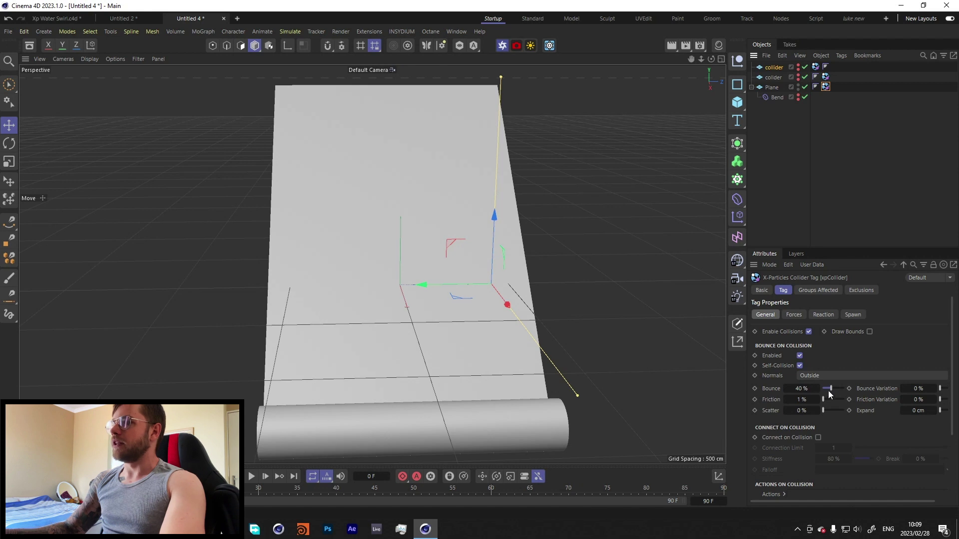
left_click_drag(830, 389, 825, 389)
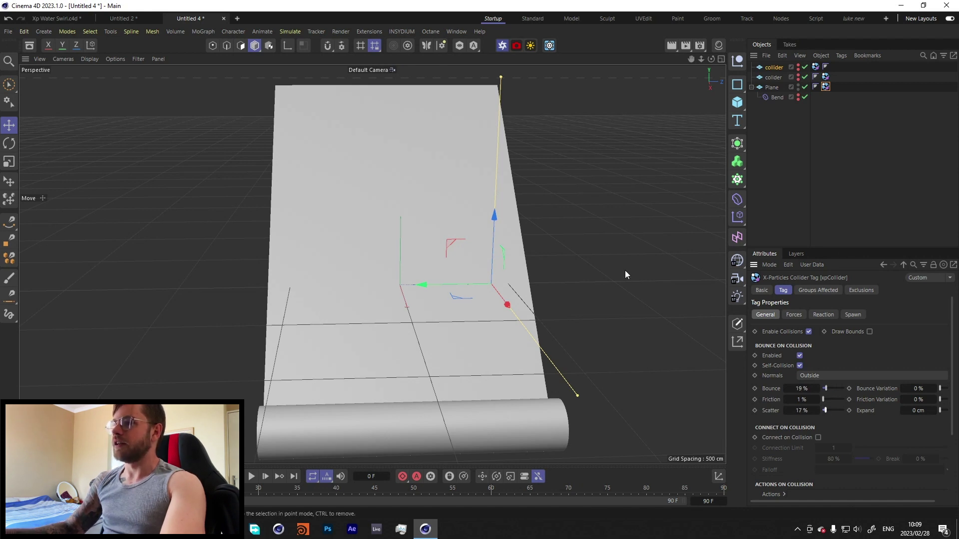
left_click(802, 142)
- Add an X-Particles system and size its emitter 650 cm wide by 50 cm high
left_click(752, 87)
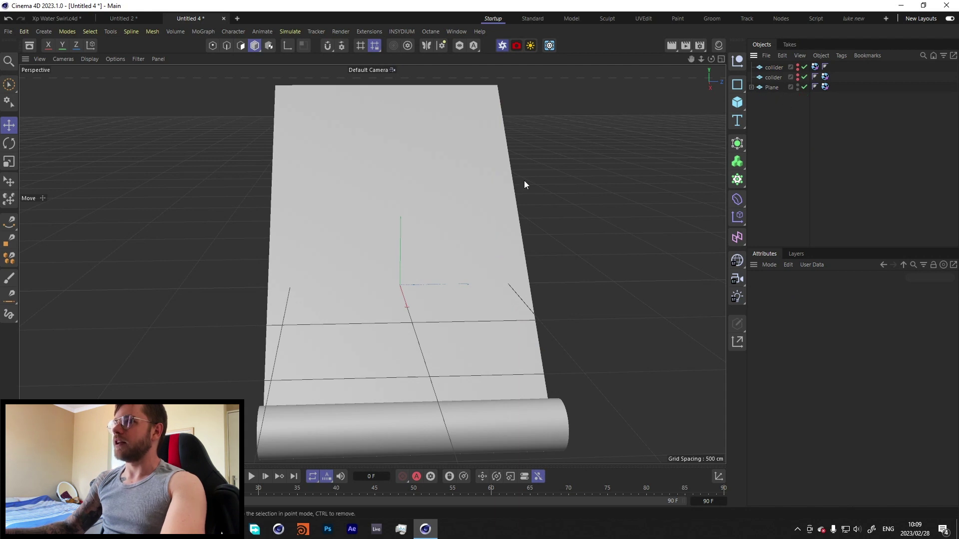
left_click_drag(463, 199, 535, 225, "alt")
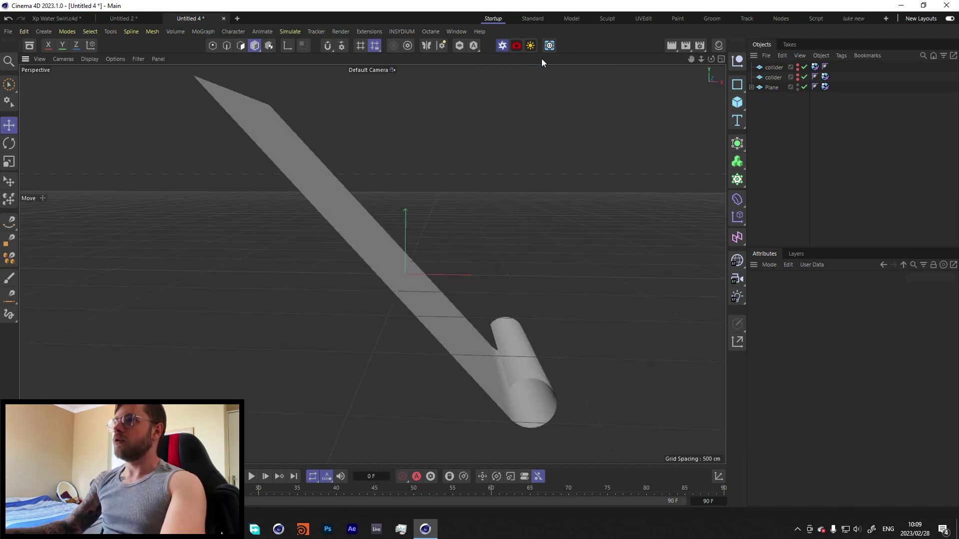
left_click(549, 46)
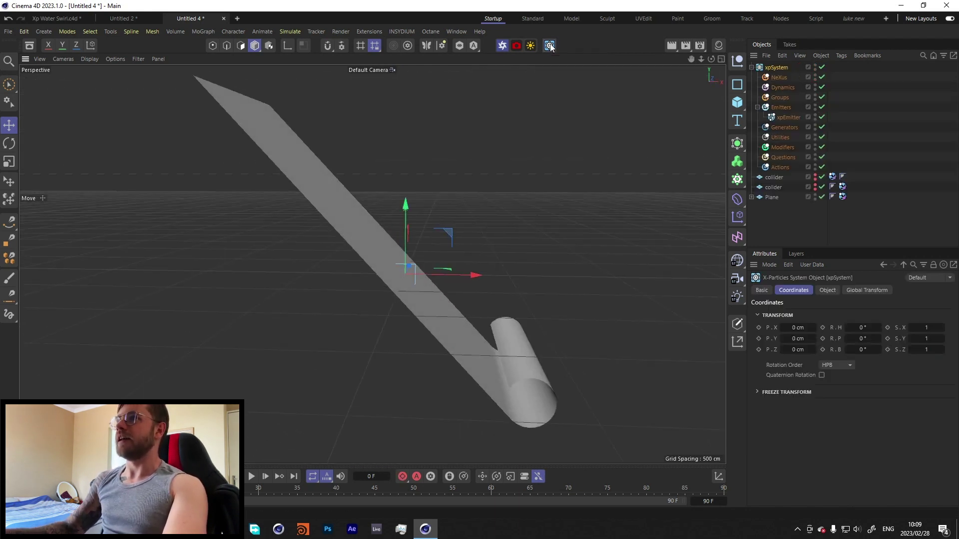
left_click(788, 117)
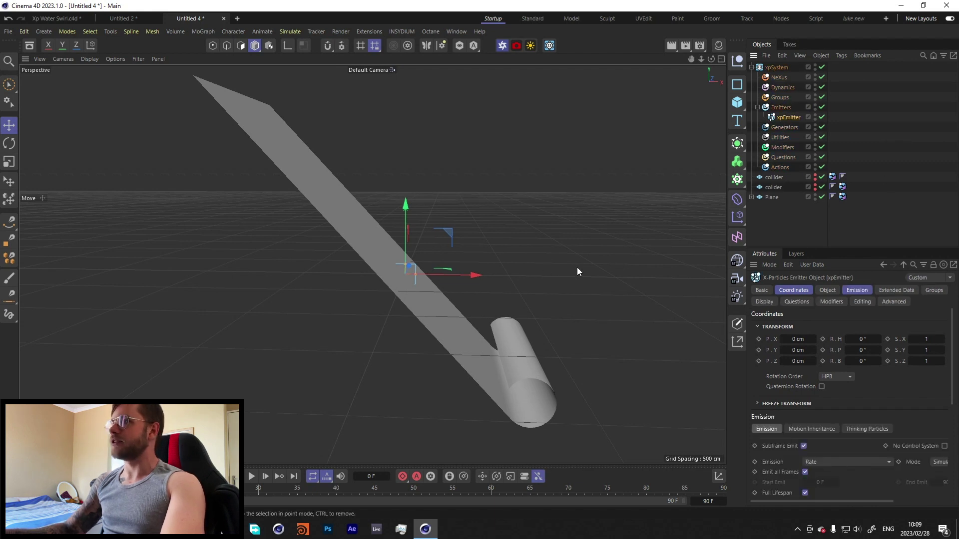
left_click(827, 290)
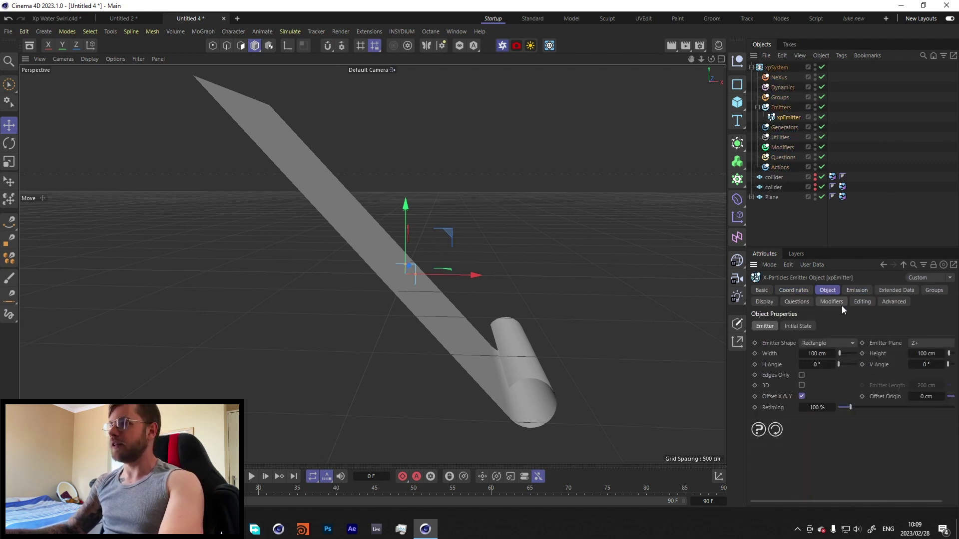
left_click(816, 353)
type("650")
key("Return")
left_click(929, 354)
type("50")
key("Return")
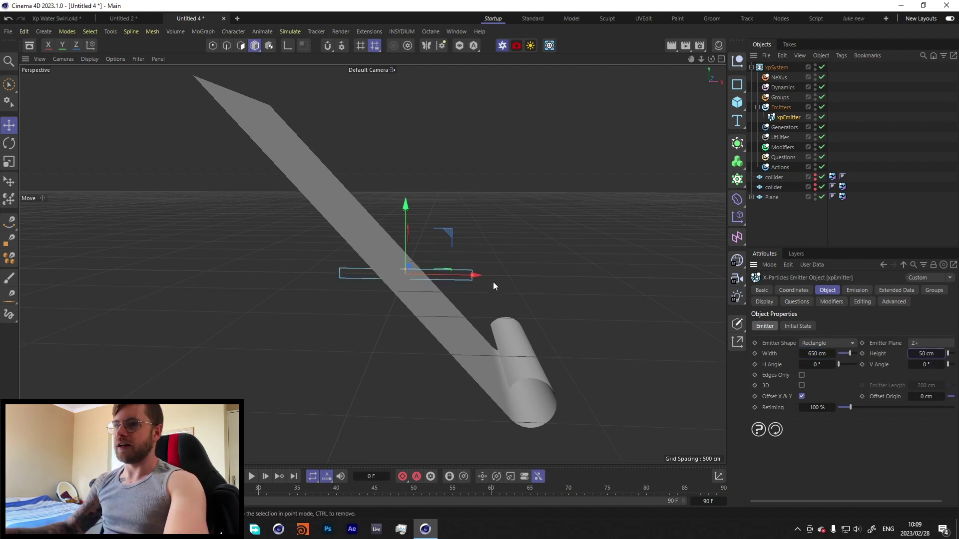
- Rotate the emitter and move it above the top of the chute in Front view
key("r")
left_click_drag(437, 277, 326, 285)
key("e")
left_click_drag(399, 248, 406, 217)
key("F4")
left_click_drag(408, 181, 307, 119)
key("r")
- Preview the emitted particles in the maximized perspective view
key("F5")
middle_click(306, 119)
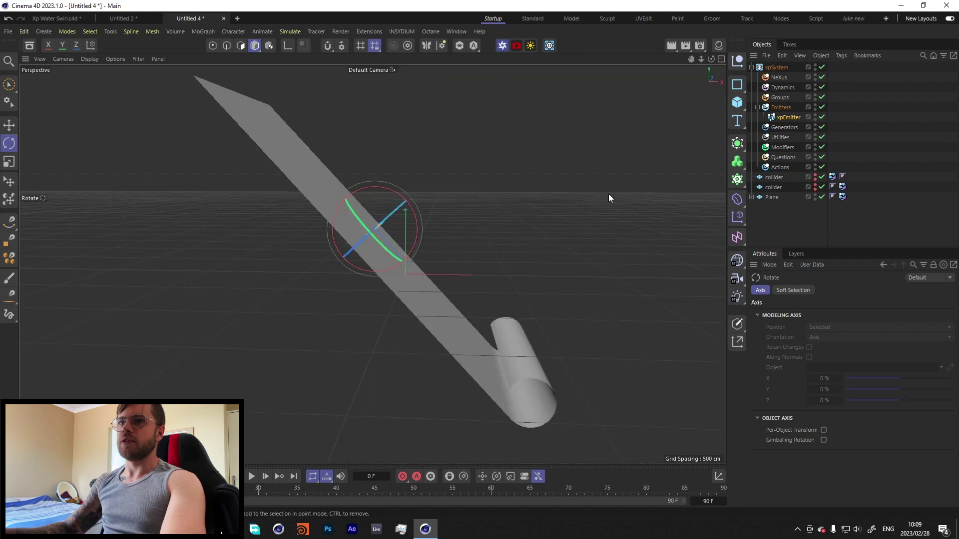
key("ctrl+shift+a")
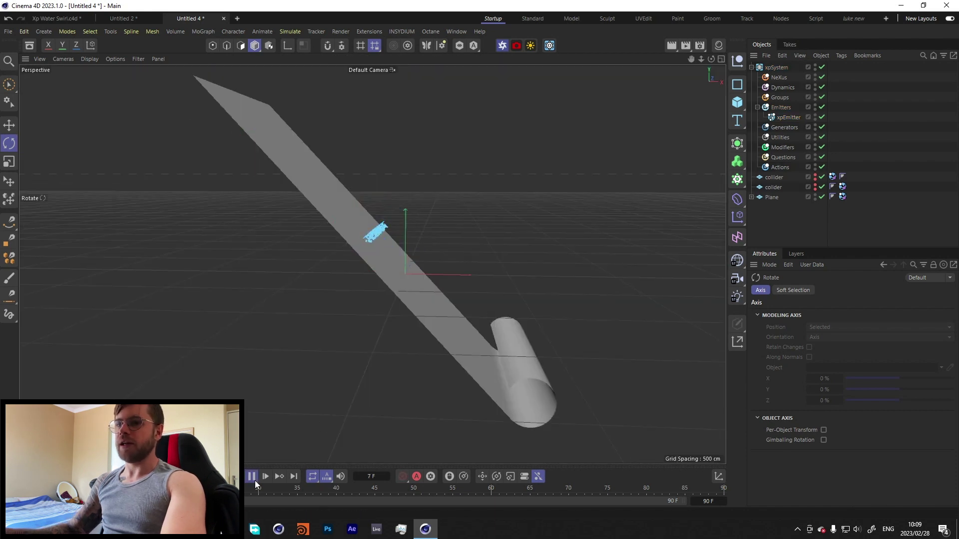
left_click(251, 477)
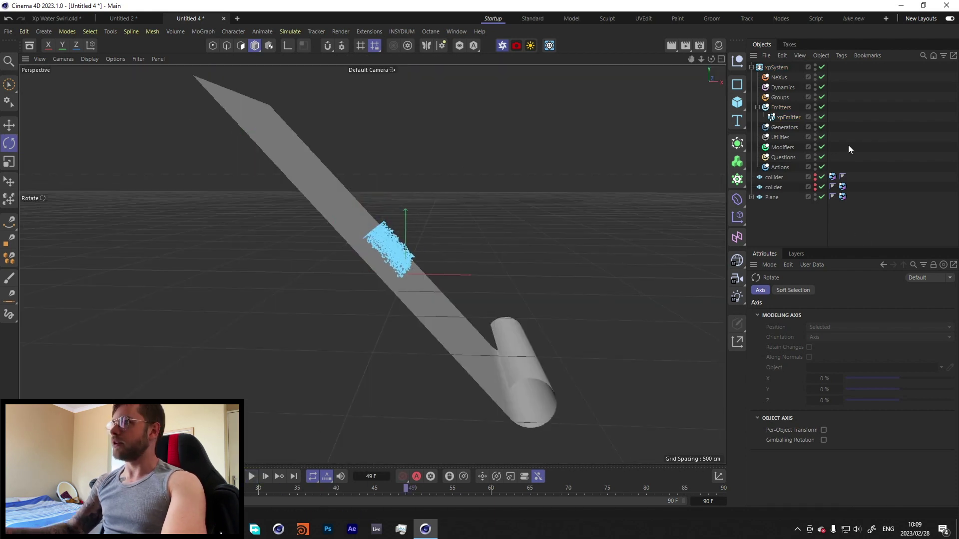
- Add an xpGravity modifier to the system's Modifiers folder
left_click(779, 147)
left_click(949, 345)
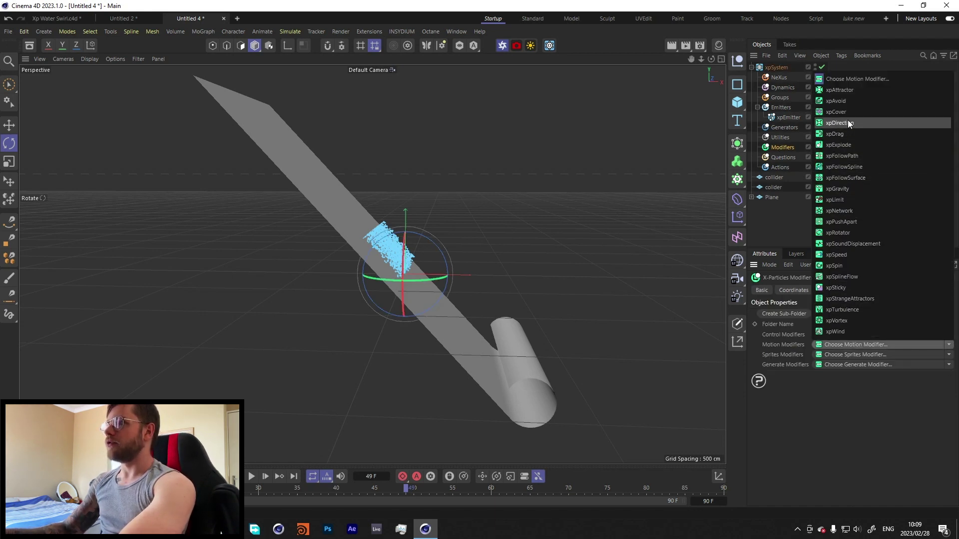
left_click(844, 189)
left_click(788, 118)
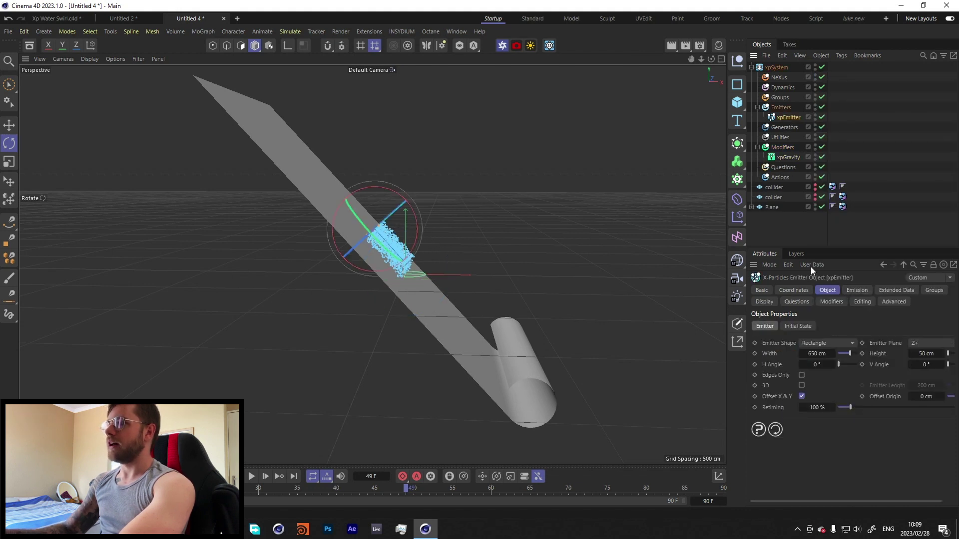
left_click(855, 290)
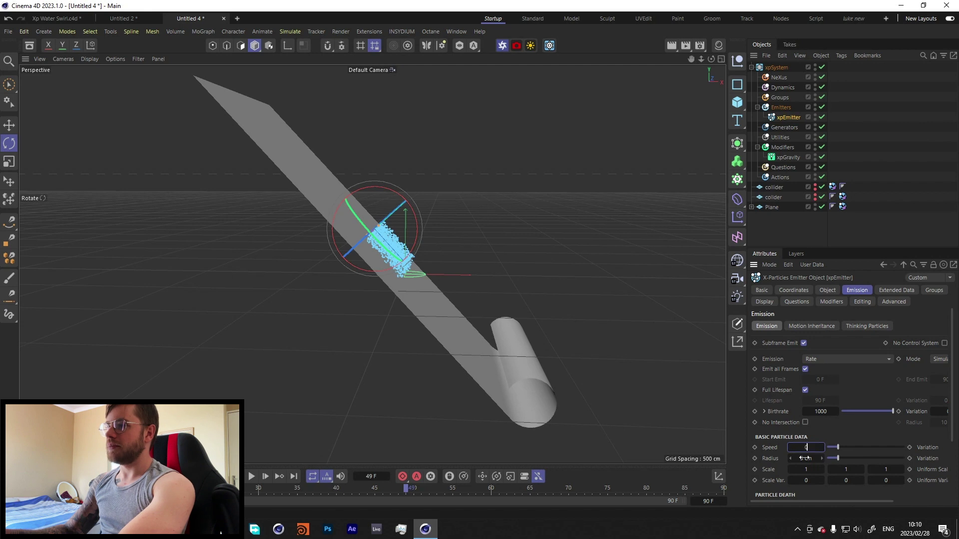
- Set the emitter Speed to 0, Radius to 2 cm and Birthrate to 10000
type("0")
key("Return")
type("2")
key("Return")
left_click(832, 411)
key("Return")
- Colour the particles with Gradient (Parameter) driven by Fluid Density
left_click(764, 302)
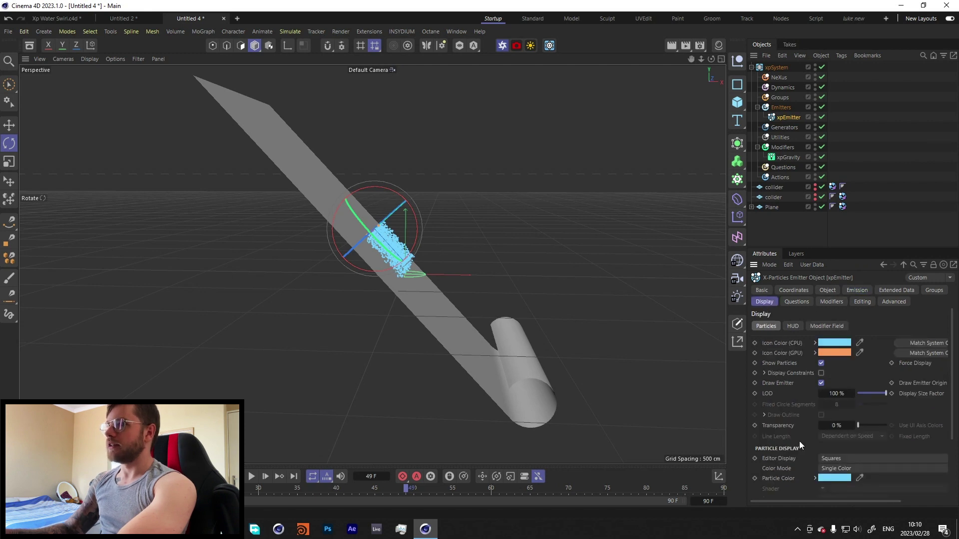
left_click(839, 459)
left_click(838, 457)
left_click(841, 469)
left_click(816, 434)
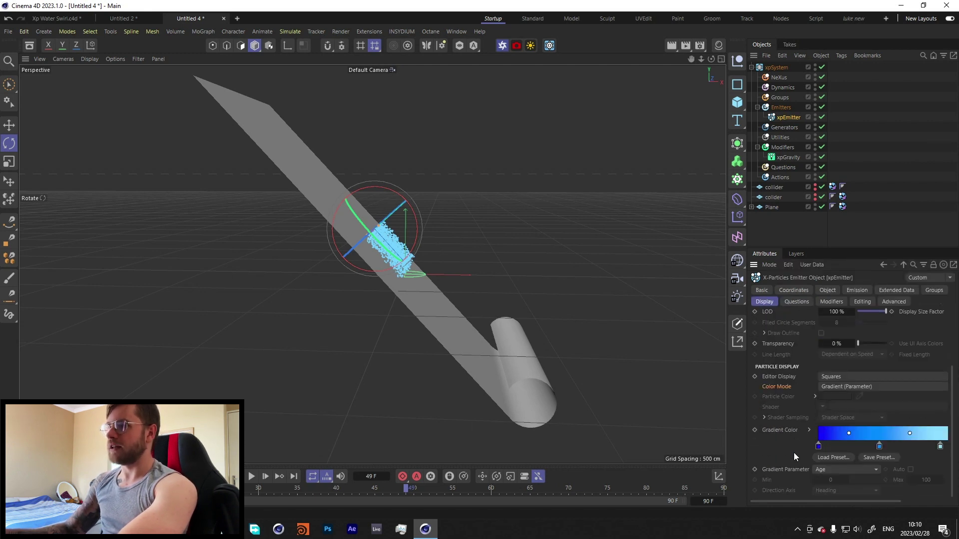
left_click(839, 468)
left_click(843, 320)
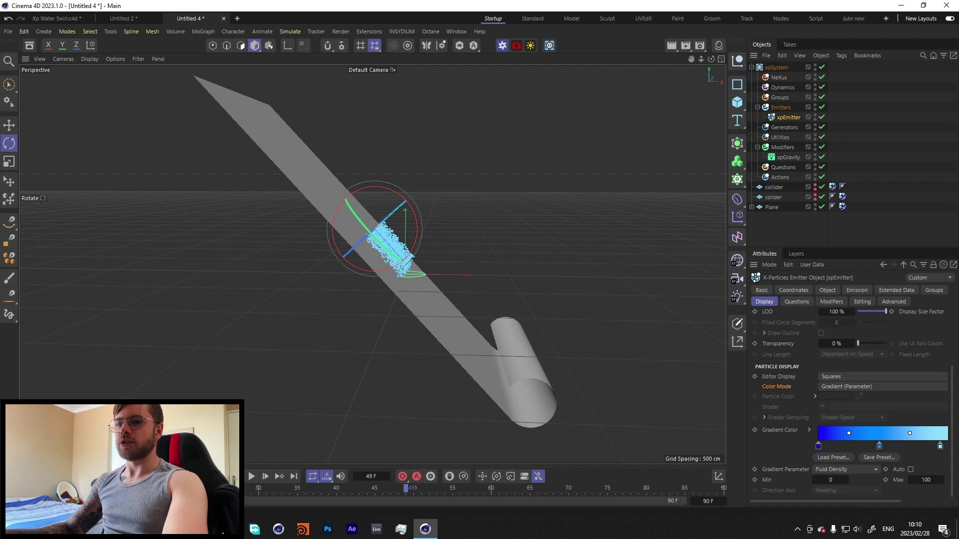
- Play the simulation to frame 86, watching particles flow down into the curl
left_click(252, 477)
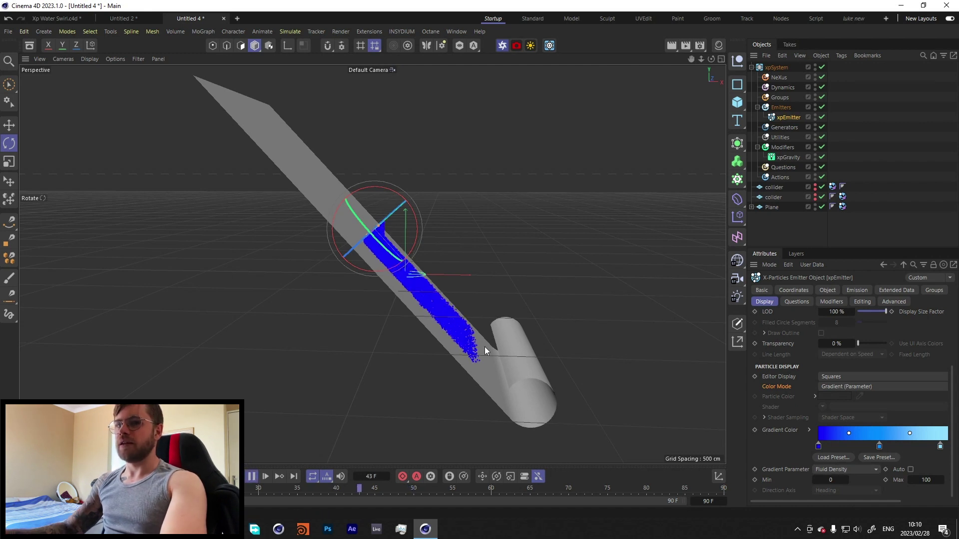
left_click_drag(501, 366, 426, 283, "alt")
mouse_move(478, 352)
left_mouse_down("alt")
mouse_move(467, 346)
mouse_move(531, 351)
mouse_move(482, 355)
left_mouse_up("alt")
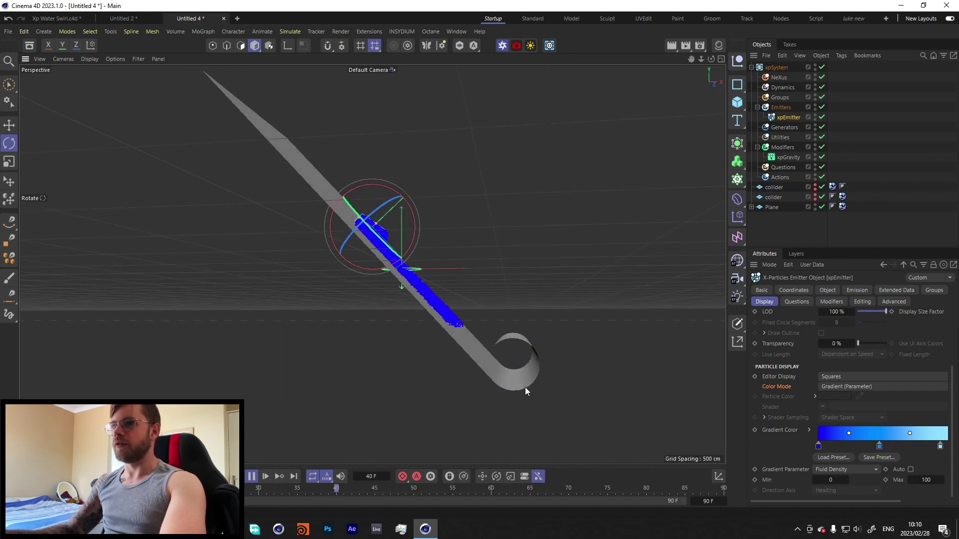
left_click_drag(504, 387, 492, 382, "alt")
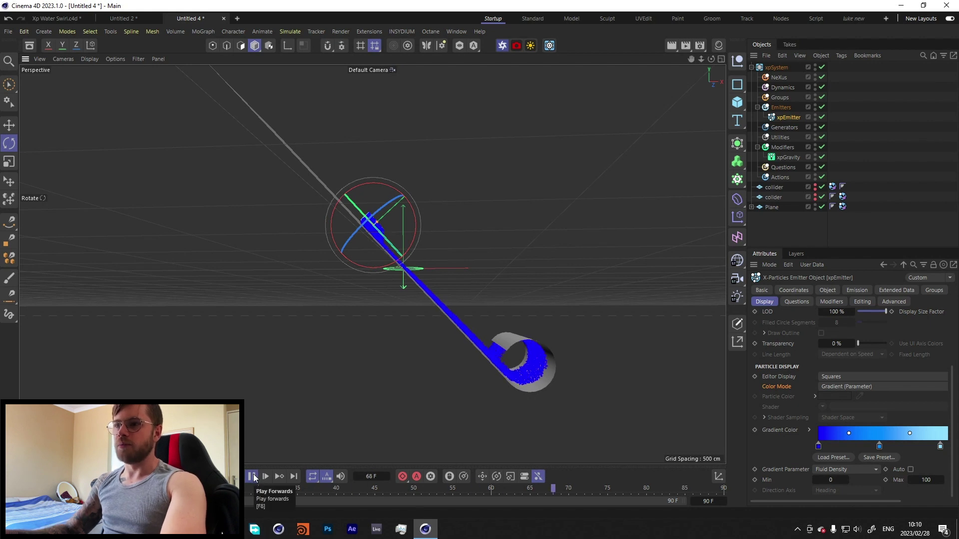
left_click(253, 477)
left_click_drag(476, 350, 476, 389, "alt")
scroll(549, 349, "up", 5)
scroll(519, 350, "up", 2)
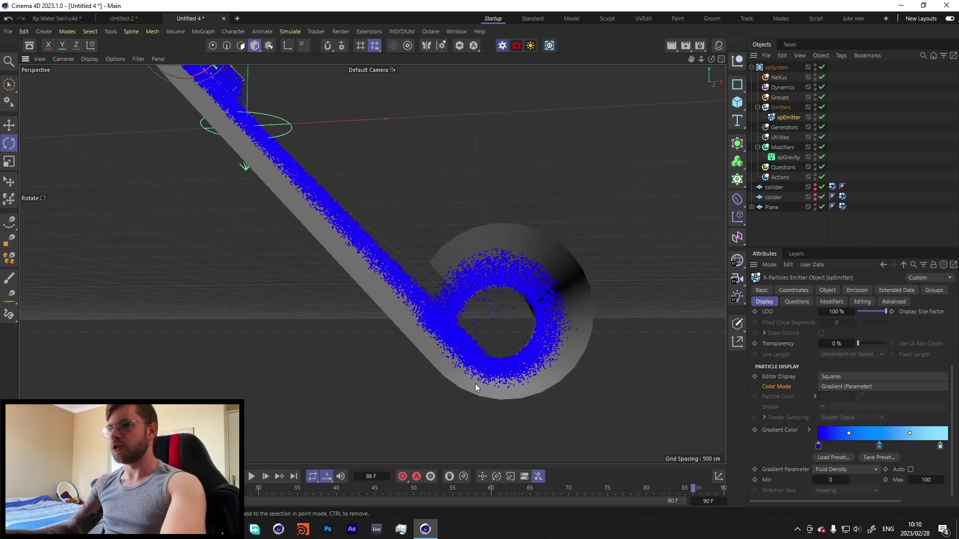
- Add an xpFluidFX fluid solver to the particle system's Dynamics folder
left_click(783, 87)
left_click_drag(500, 277, 502, 284, "alt")
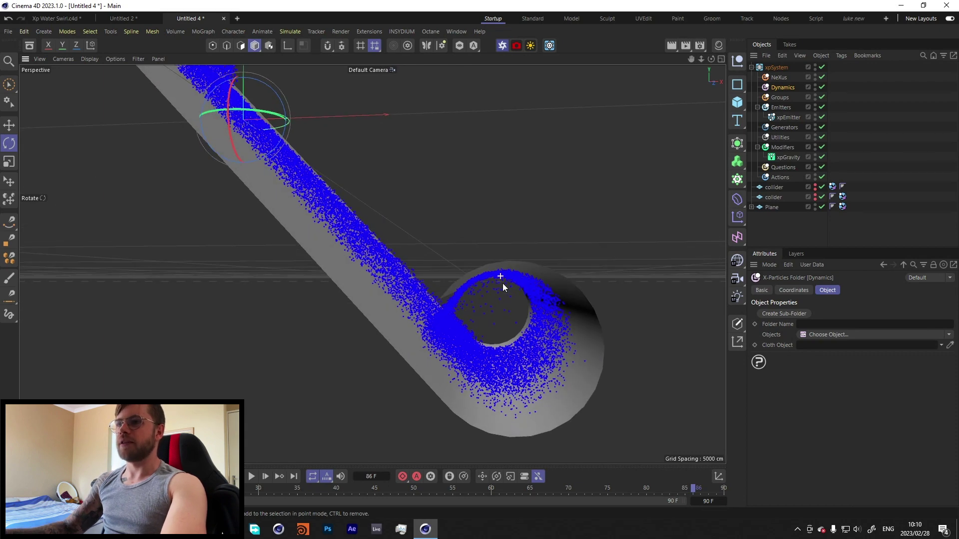
left_click(949, 334)
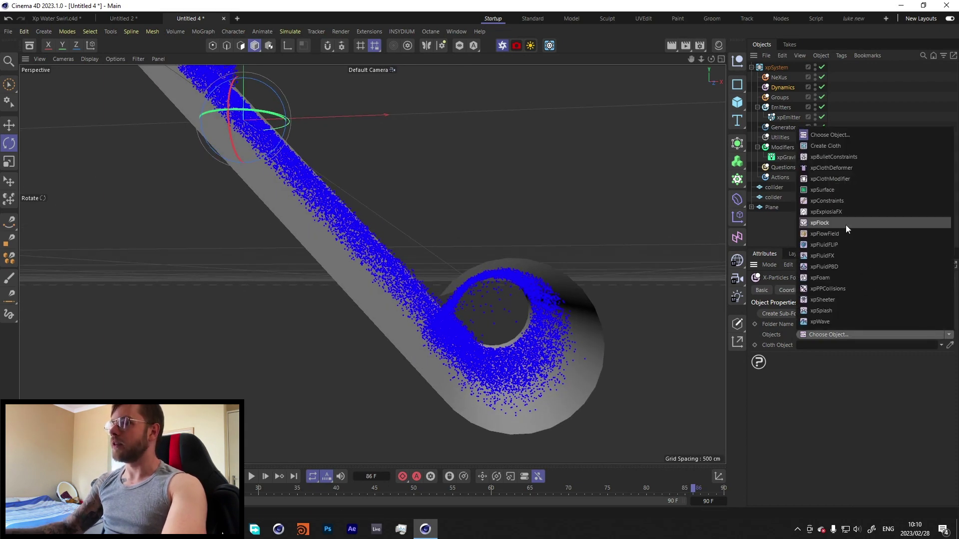
left_click(827, 255)
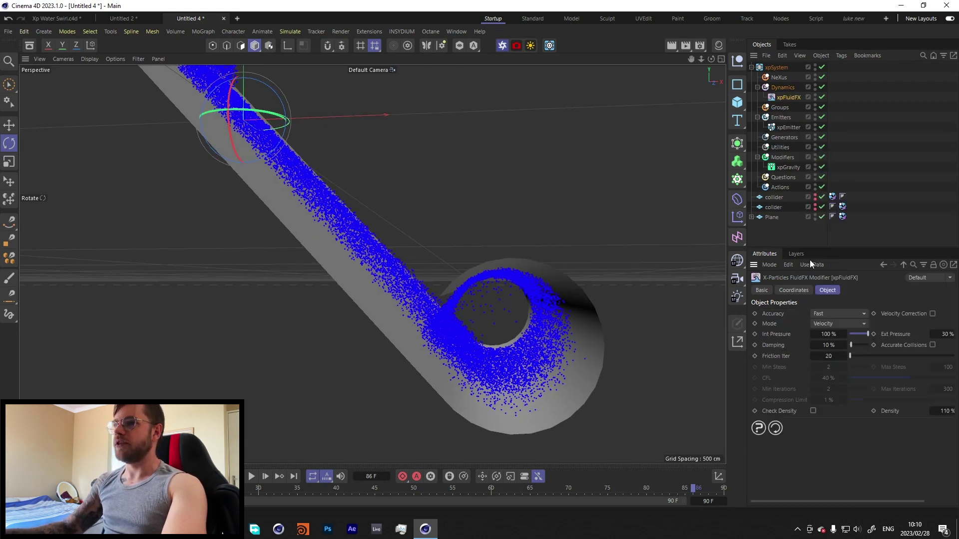
left_click(783, 88)
left_click(948, 335)
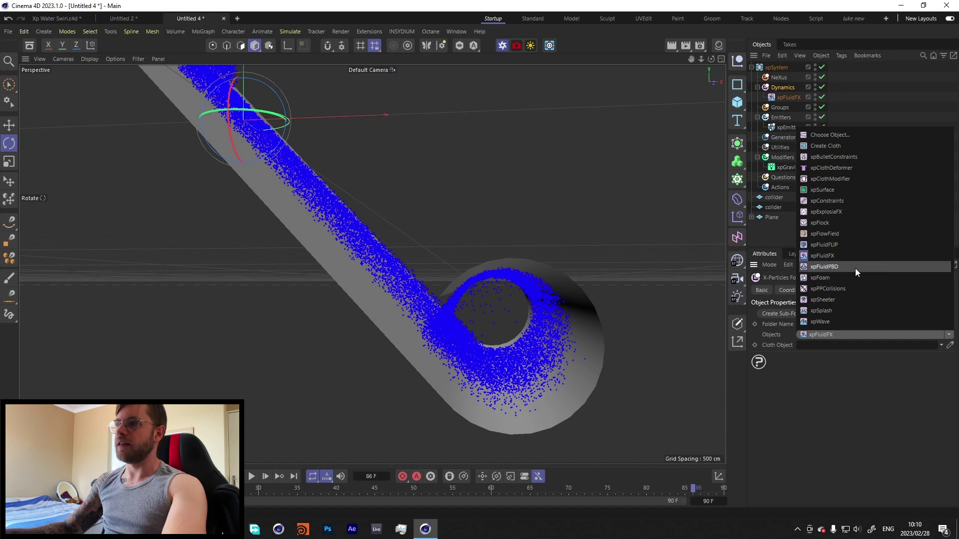
left_click(842, 89)
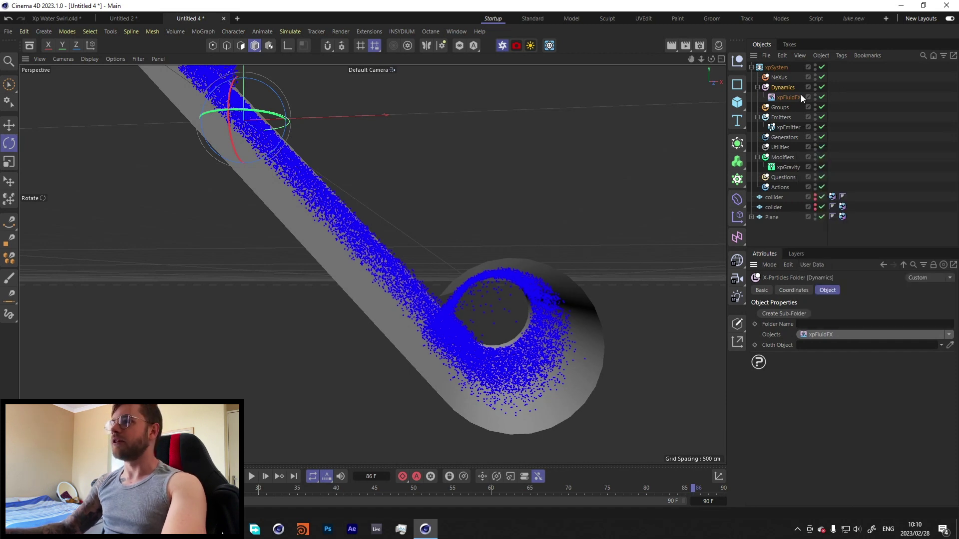
- Give xpFluidFX 25% damping and 133% density at Fast accuracy, then play the simulation
left_click(785, 96)
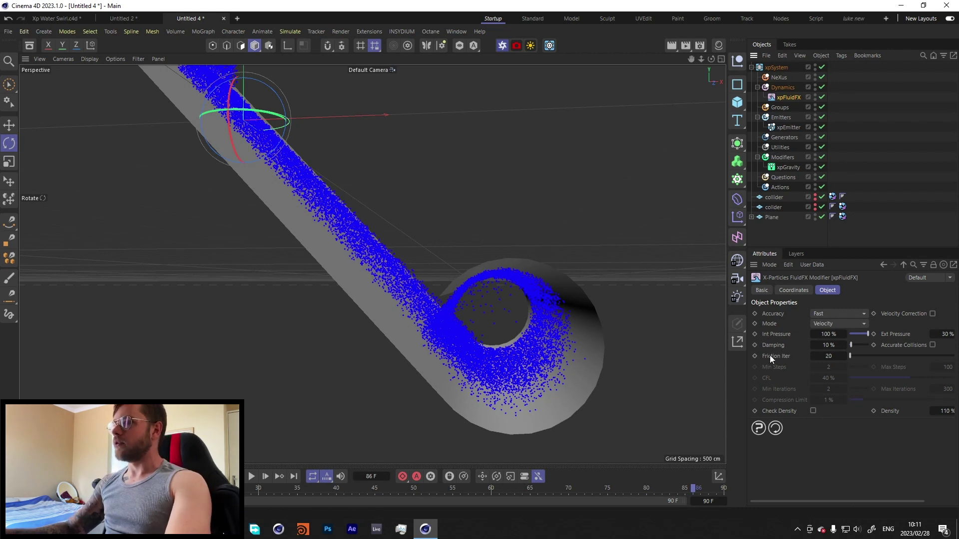
left_click(830, 315)
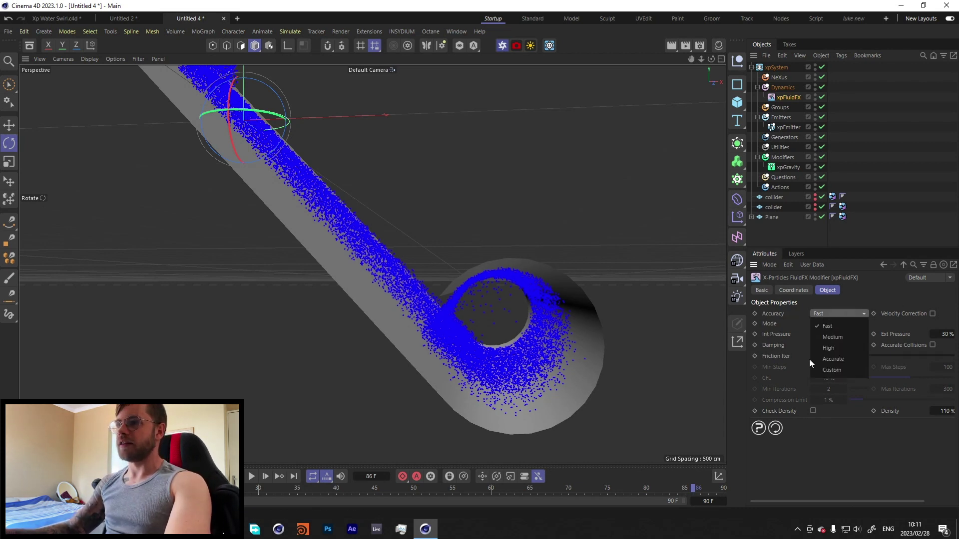
left_click(799, 471)
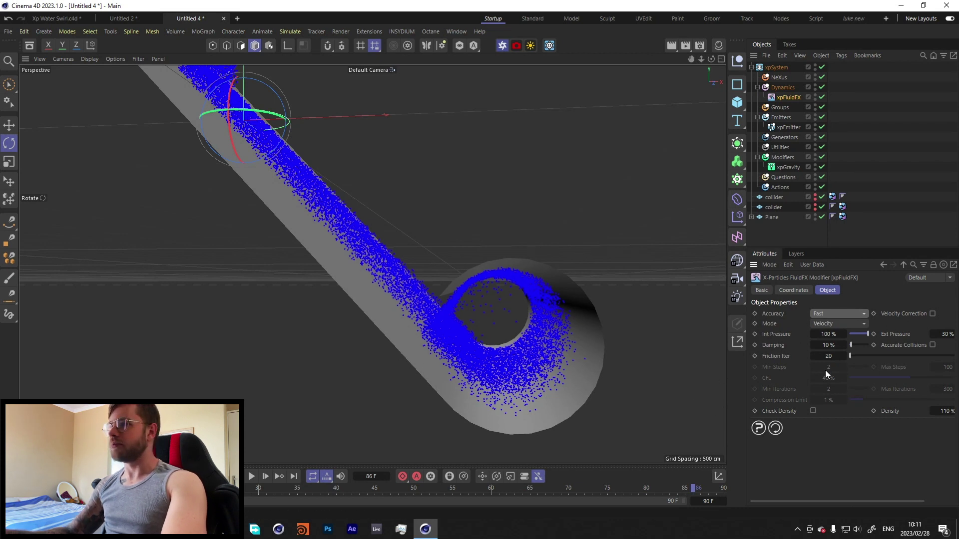
left_click(828, 334)
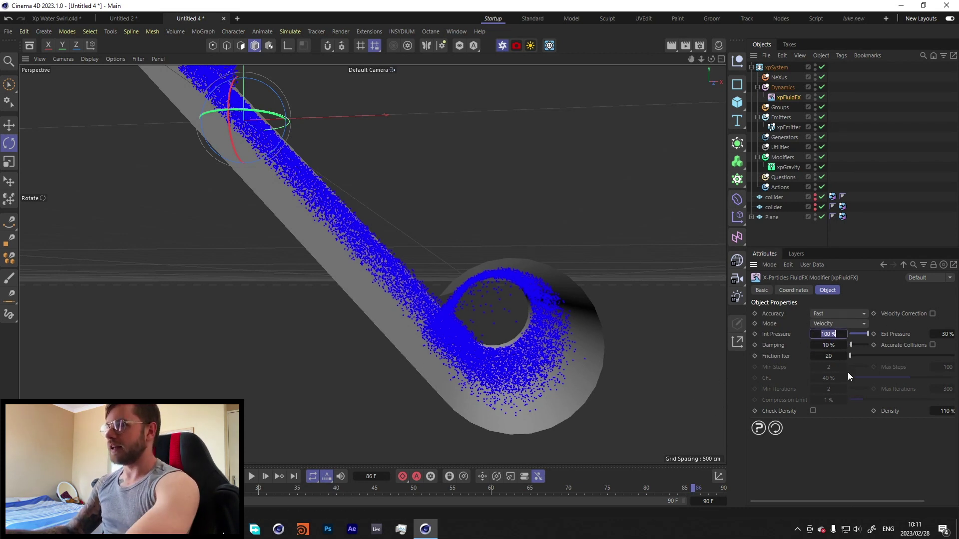
left_click(831, 345)
type("20")
key("Return")
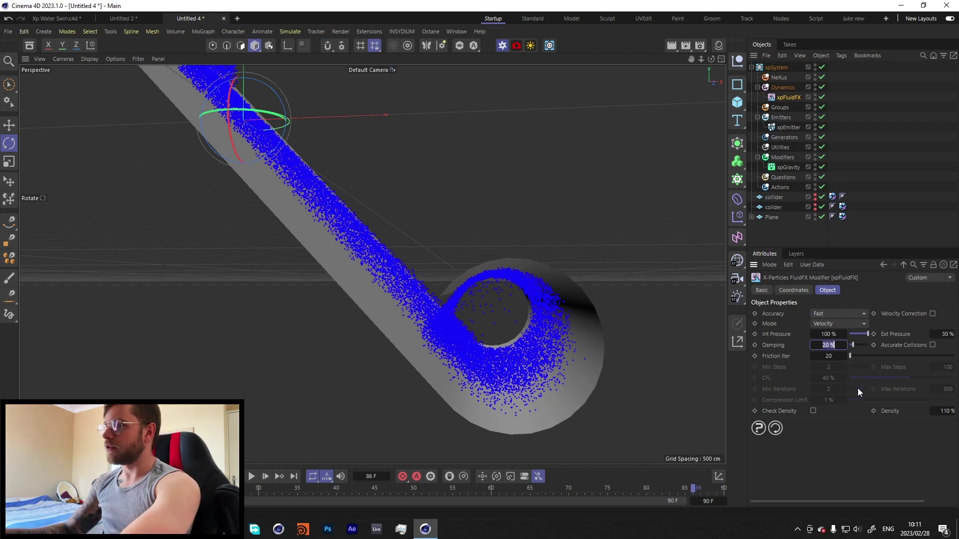
type("25")
key("Return")
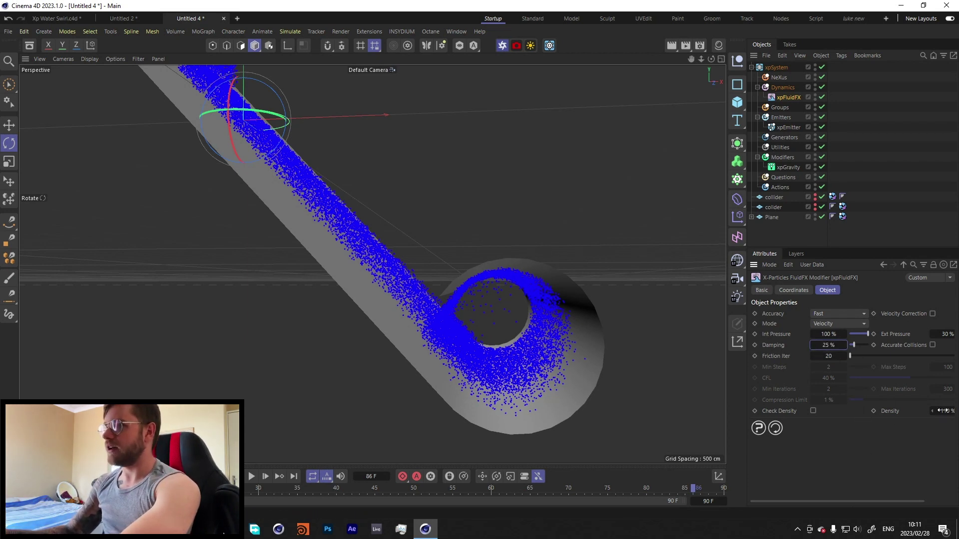
left_click_drag(942, 411, 956, 441)
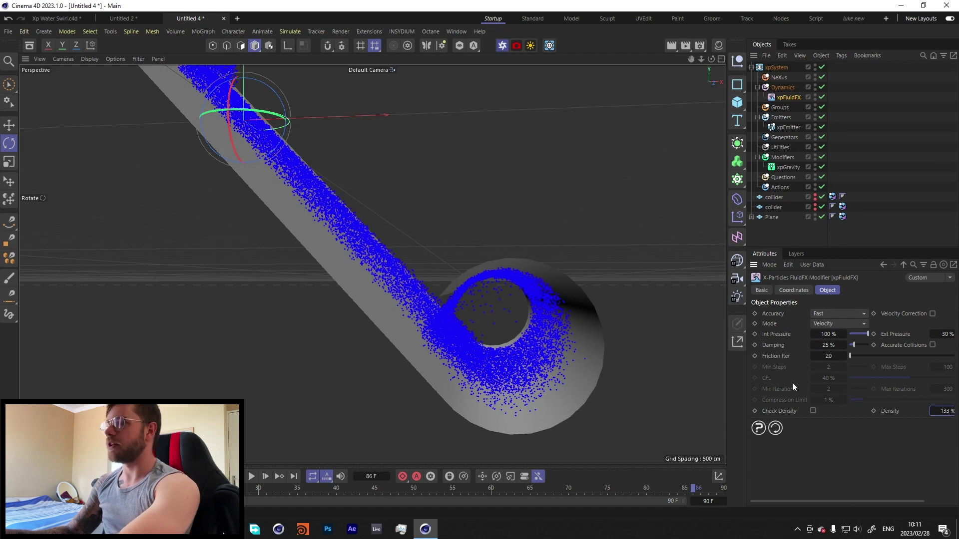
left_click(863, 156)
left_click(252, 477)
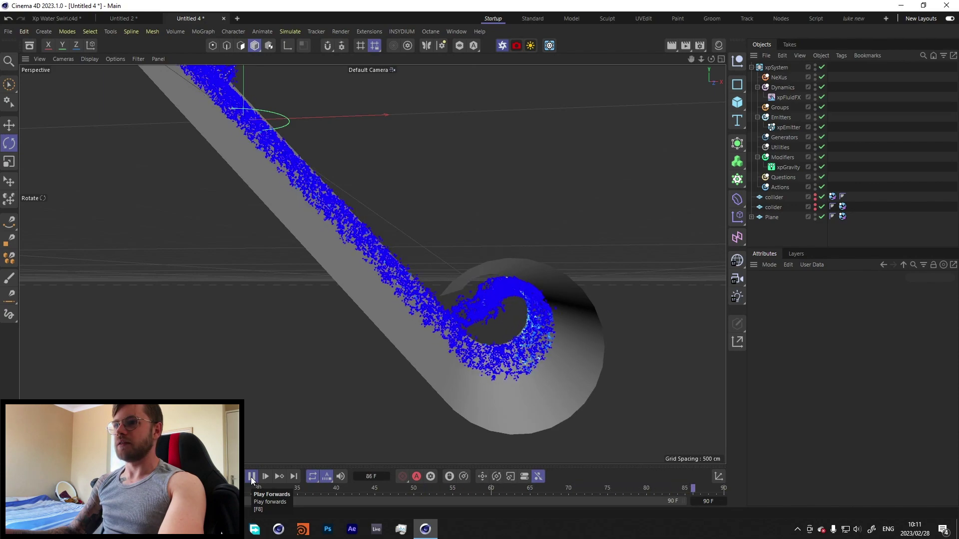
- Extend the timeline end frame to 300 and stop playback at frame 119
left_click(712, 501)
type("300")
key("Return")
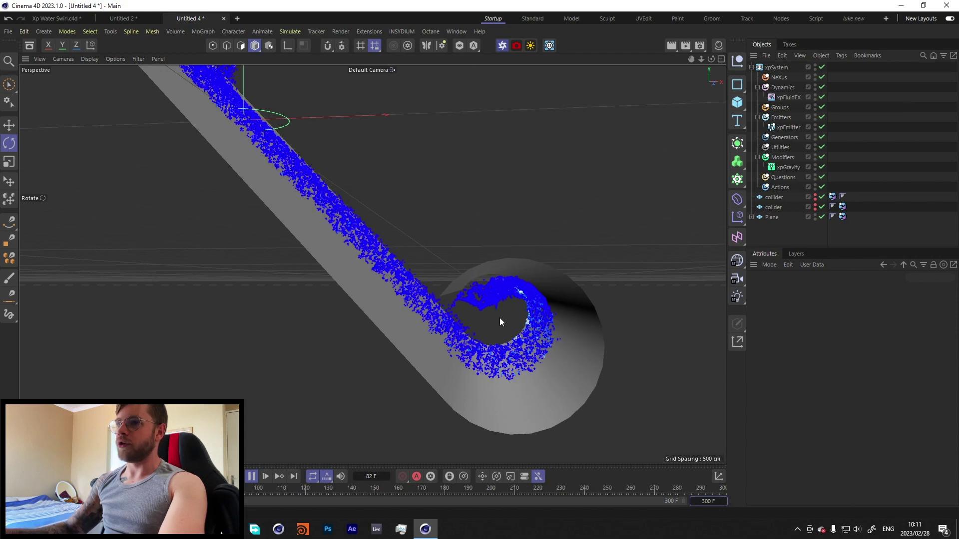
left_click_drag(498, 313, 484, 301, "alt")
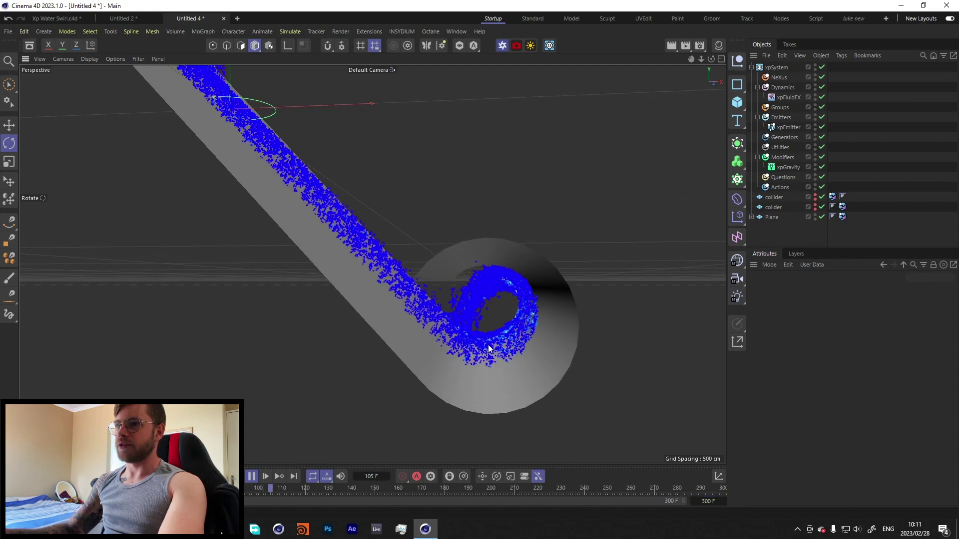
left_click(253, 477)
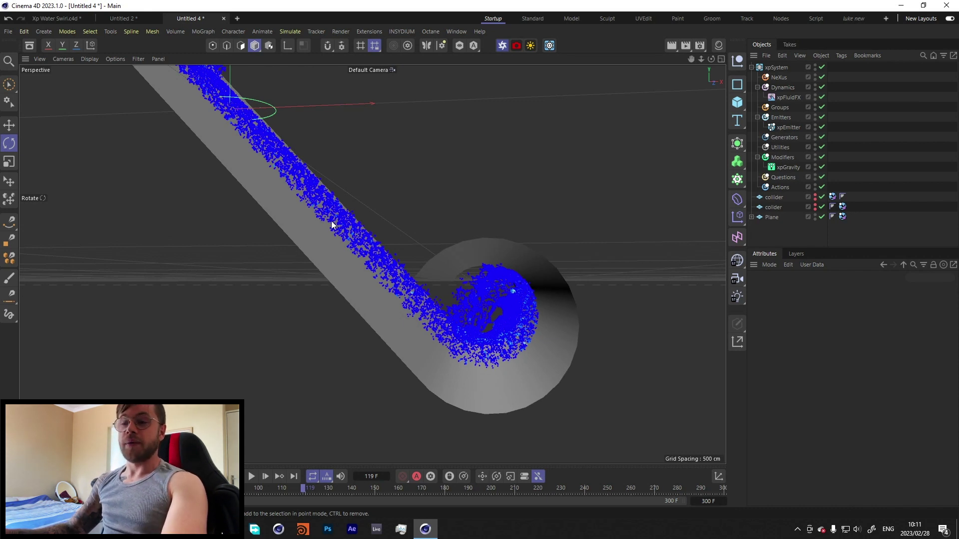
- Move the xpEmitter further up the ramp in the Front view, then return to Perspective
left_click_drag(332, 224, 430, 332, "alt")
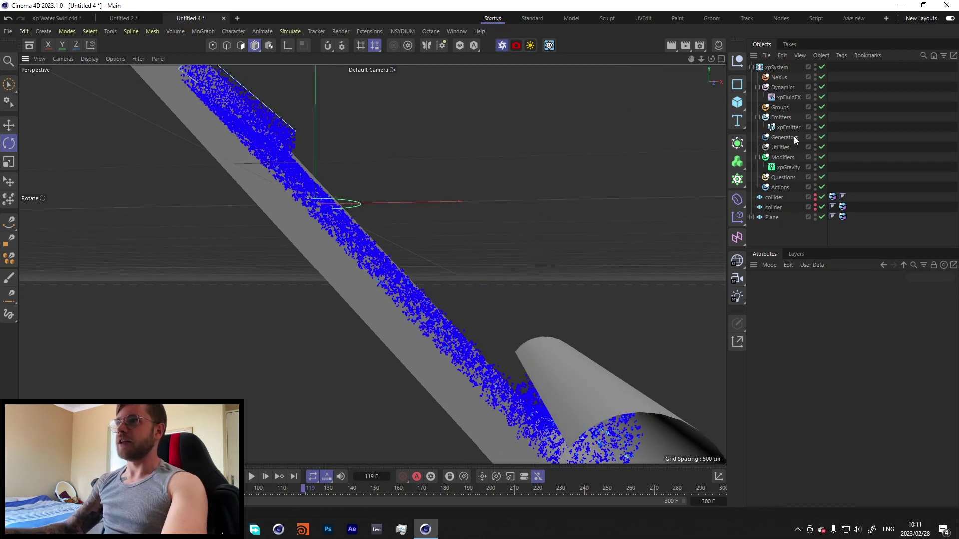
left_click(784, 127)
middle_click(397, 278)
middle_click(515, 335)
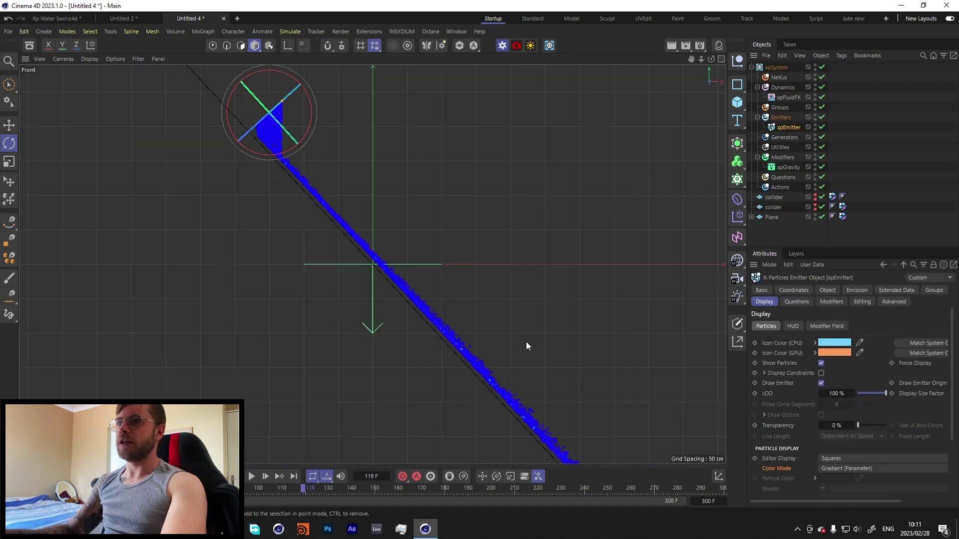
key("e")
middle_click_drag(282, 146, 355, 278, "alt")
left_click_drag(374, 272, 339, 250)
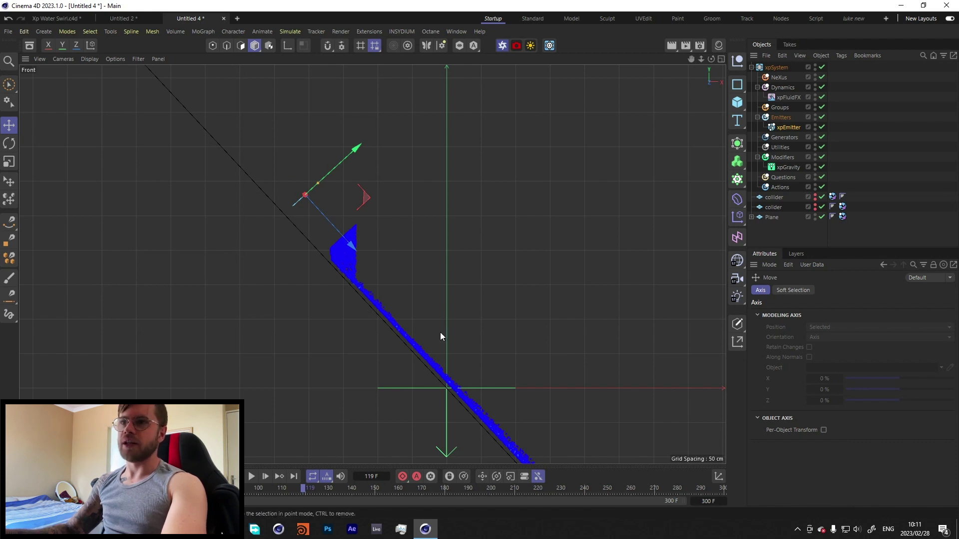
middle_click(418, 206)
key("F1")
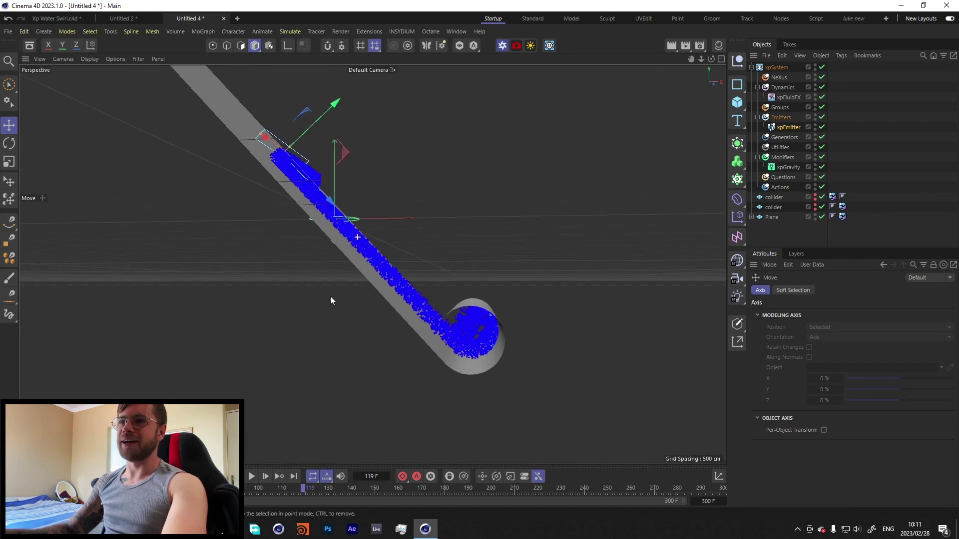
- Rewind to the first frame and replay the particle simulation
key("shift+f")
left_click(256, 476)
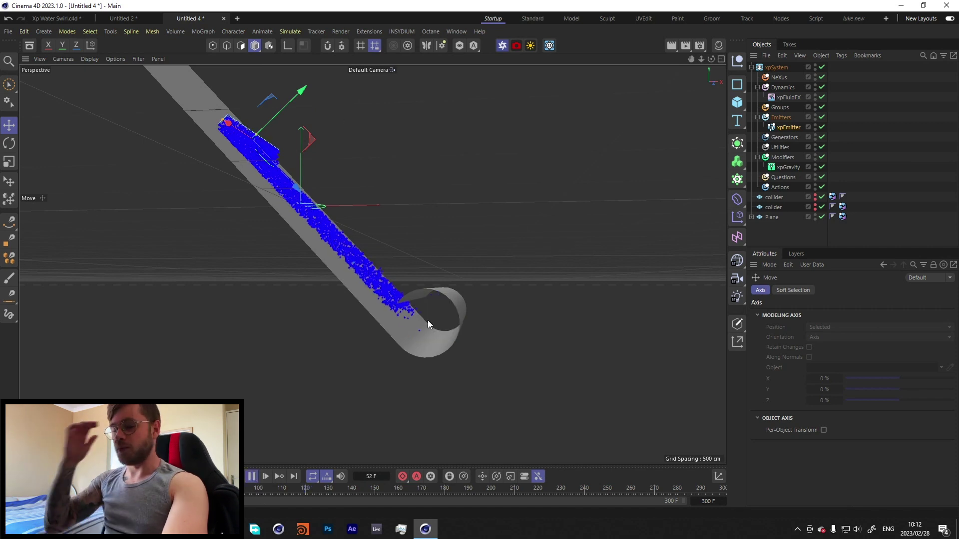
mouse_move(434, 322)
left_mouse_down("alt")
mouse_move(455, 346)
mouse_move(430, 314)
left_mouse_up("alt")
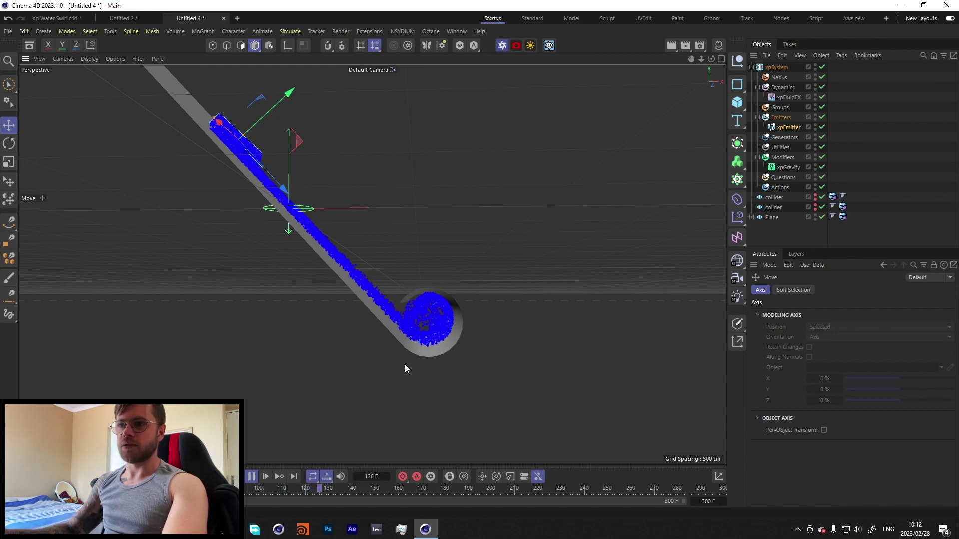
left_click(252, 477)
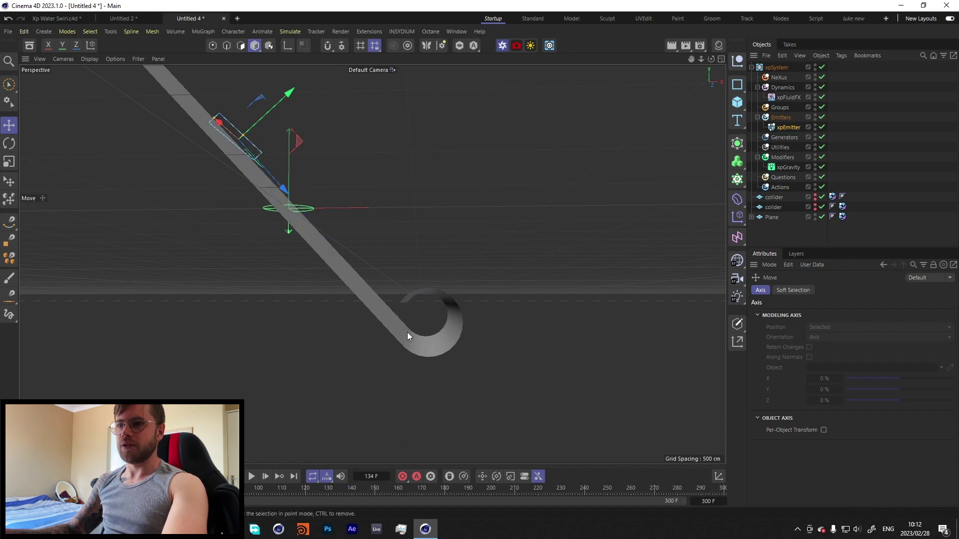
- Show the xpEmitter's Emission settings
scroll(435, 322, "up", 5)
left_click(788, 129)
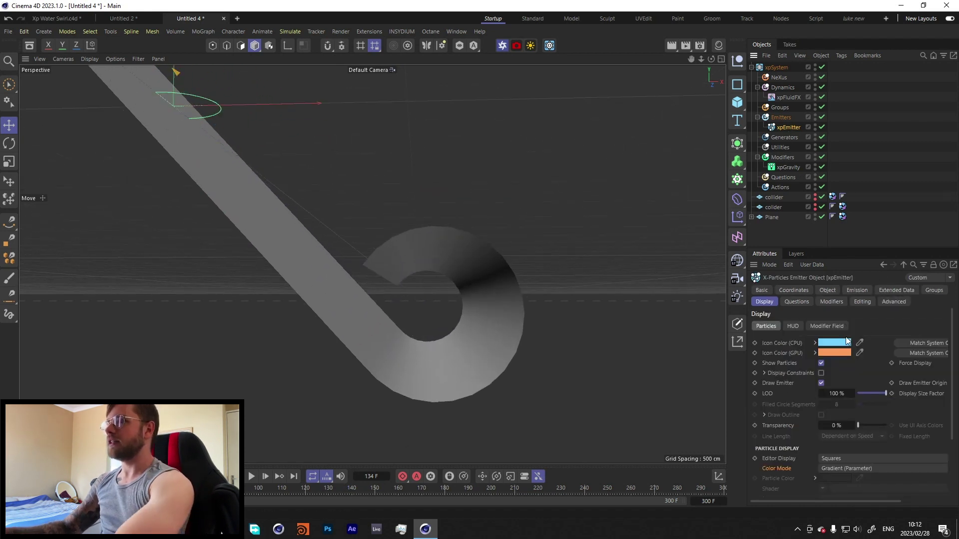
left_click(855, 290)
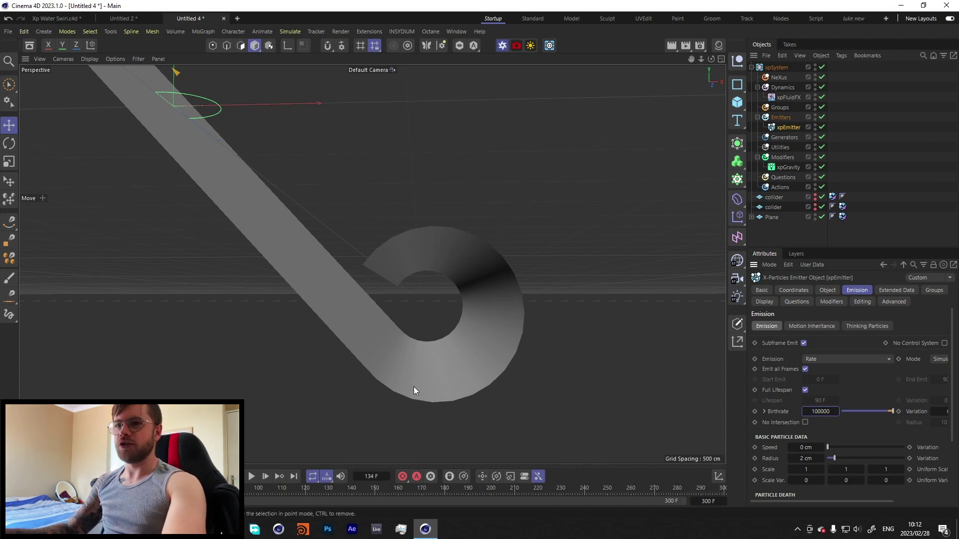
- Play the simulation to frame 91 and orbit closer around the ramp and loop
left_click(250, 478)
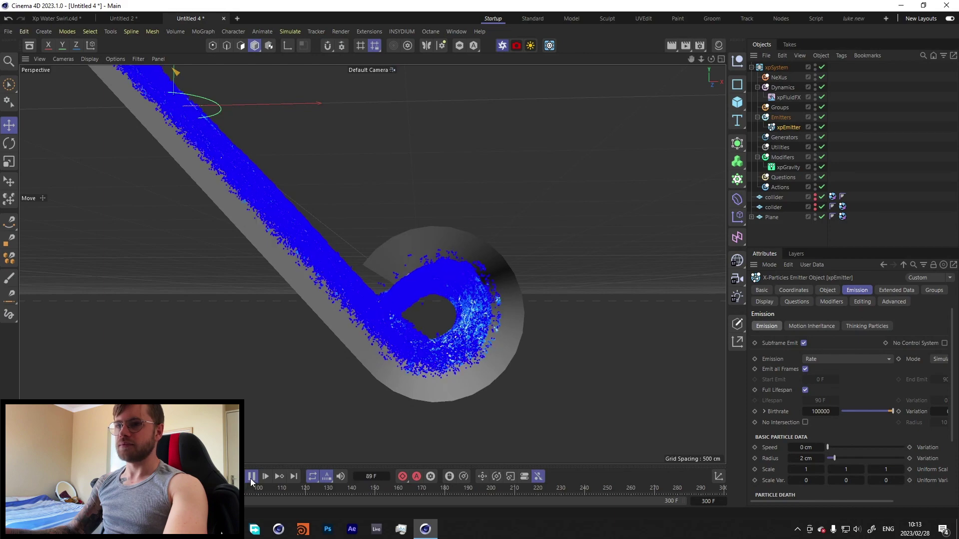
key("F8")
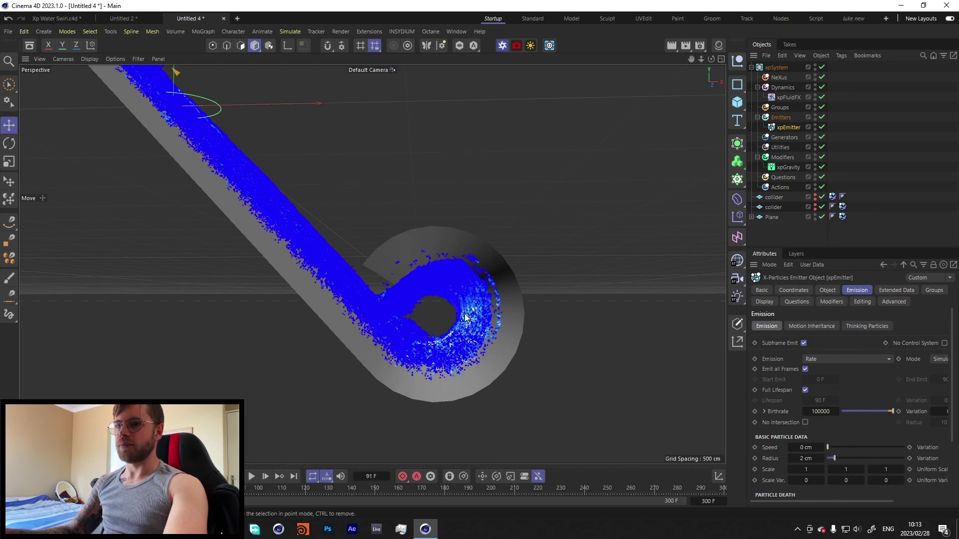
scroll(436, 313, "up", 5)
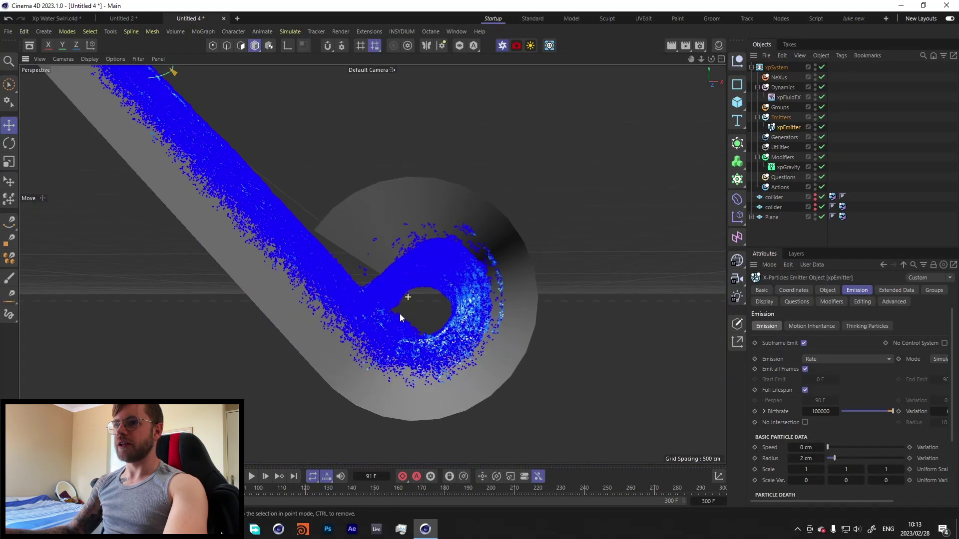
left_click_drag(367, 277, 368, 265, "alt")
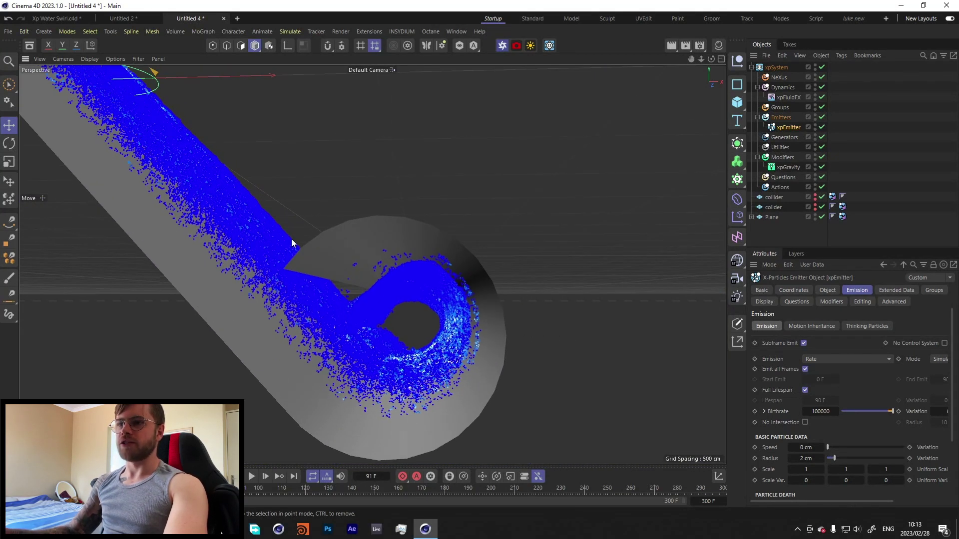
left_click_drag(286, 252, 232, 197, "alt")
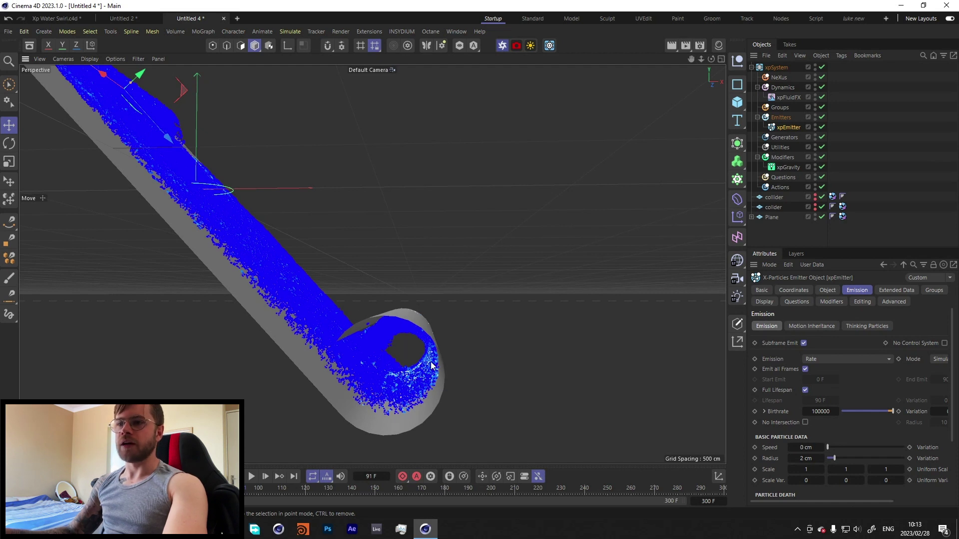
- Set Normals to Any on the two colliders' and the Plane's xpCollider tags, then zoom to check
left_click(832, 196)
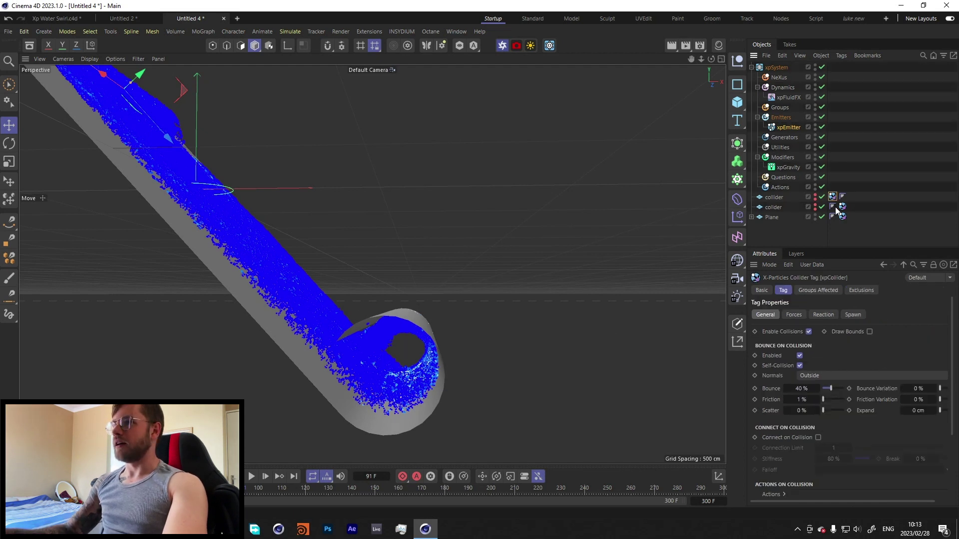
left_click(842, 206, "shift")
left_click(842, 217, "shift")
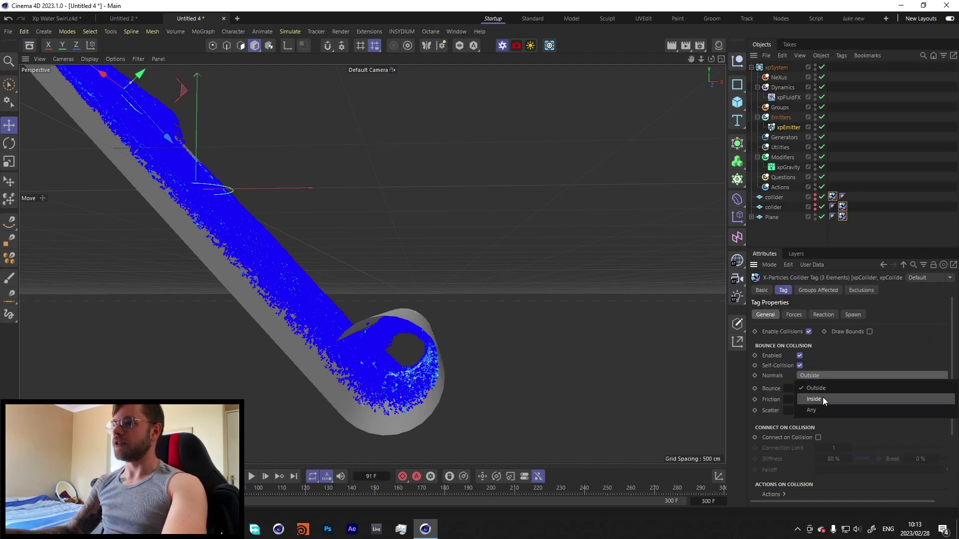
left_click(867, 230)
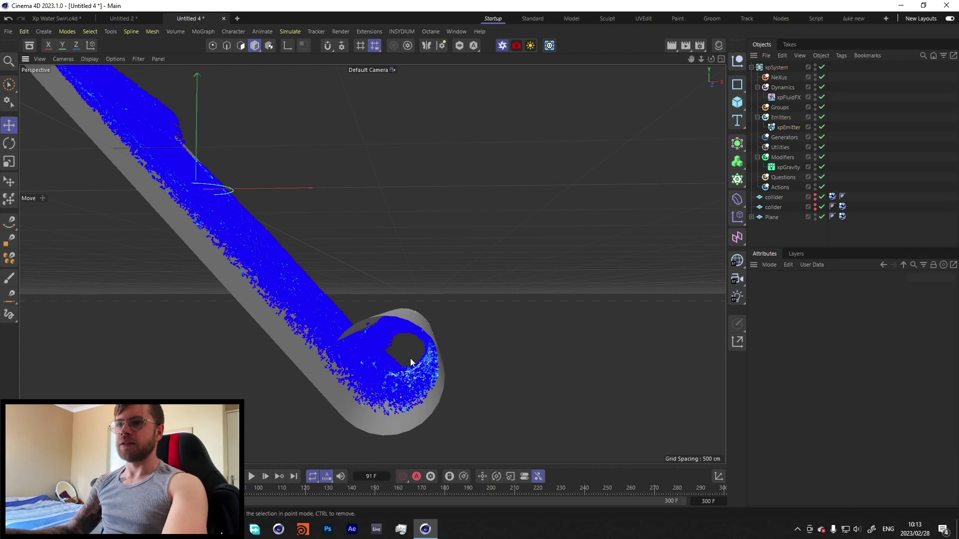
left_click_drag(423, 358, 313, 351, "alt")
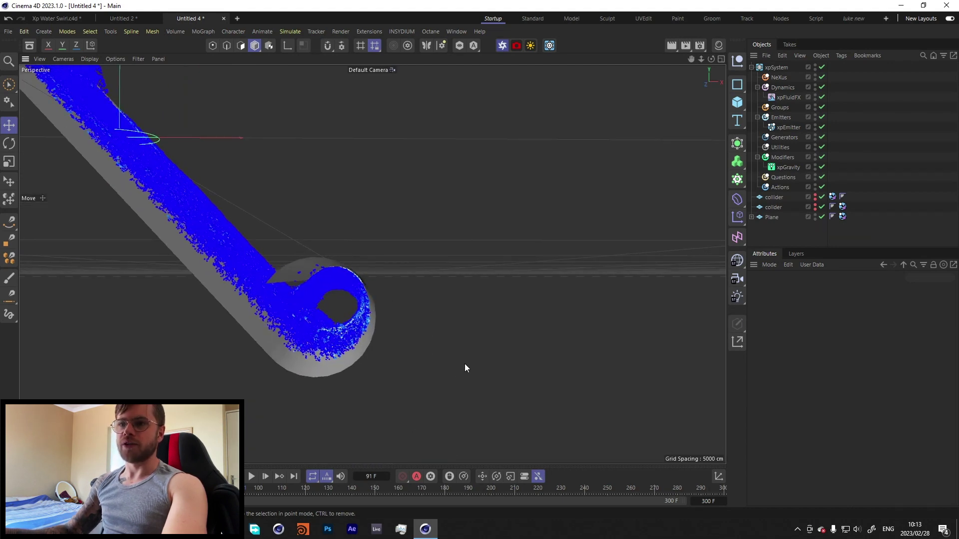
left_click(833, 196)
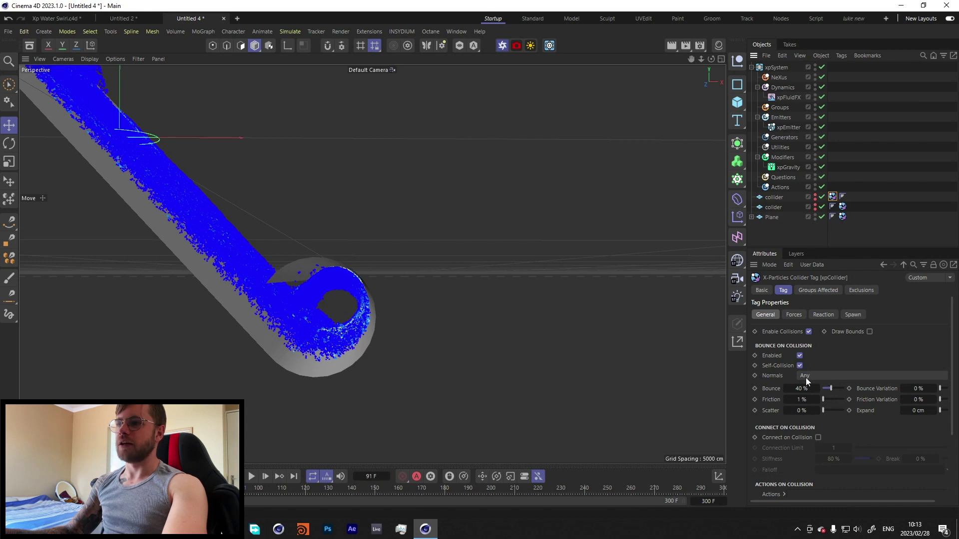
left_click(903, 188)
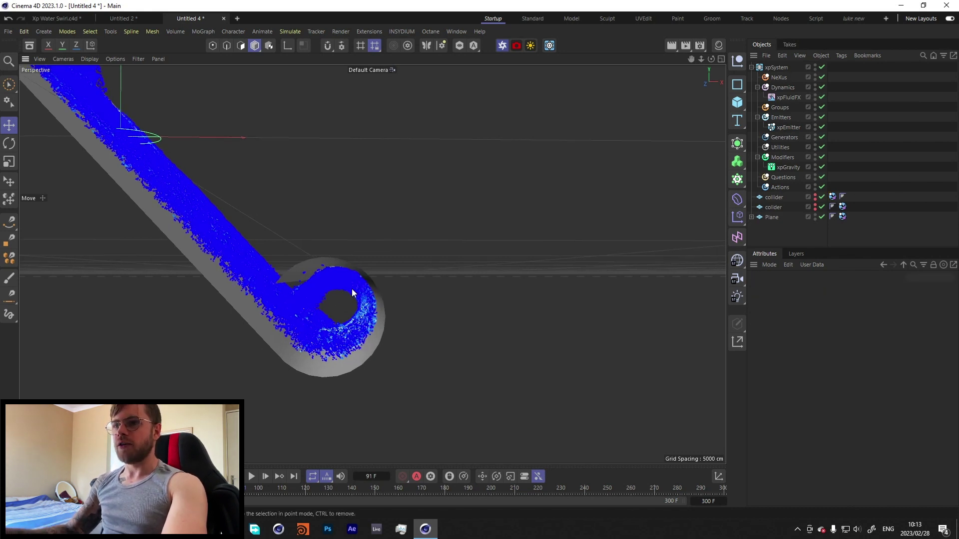
scroll(338, 302, "up", 6)
- Add an OpenVDB mesher under Generators, sourced from xpEmitter, with Voxel Size 3
left_click(784, 137)
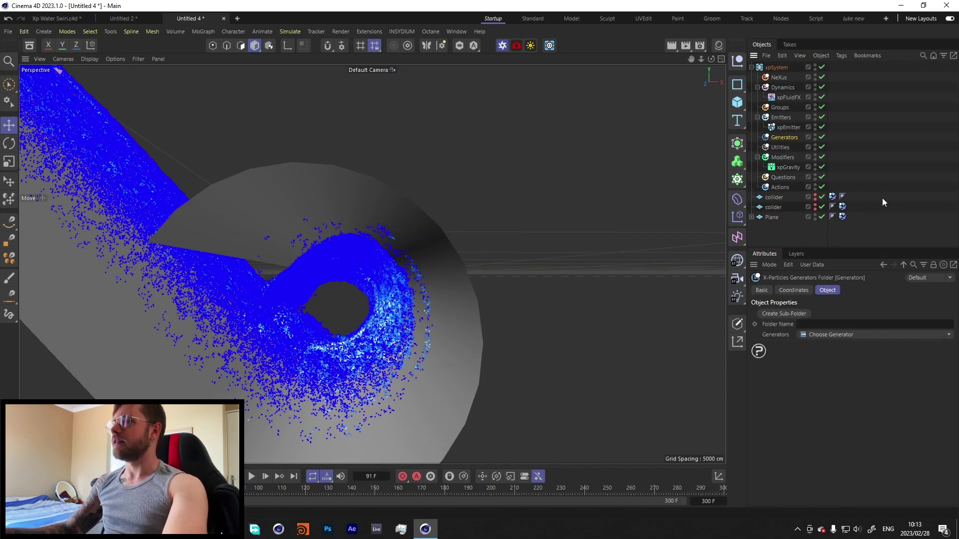
left_click(949, 335)
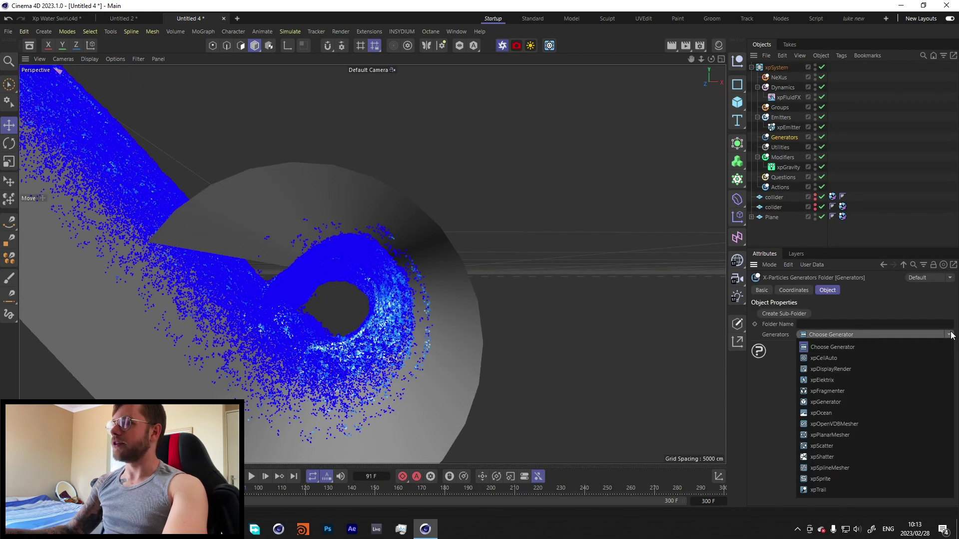
left_click(834, 424)
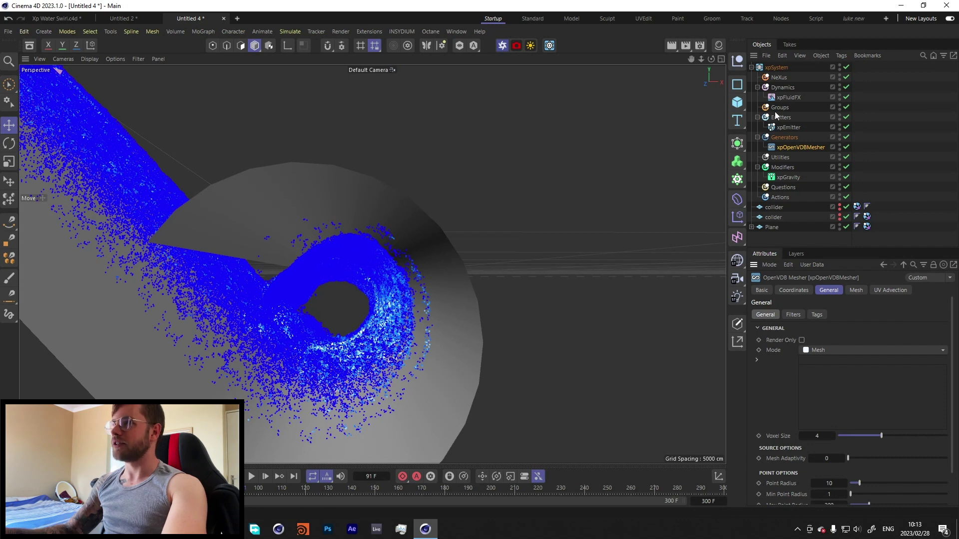
left_click_drag(777, 128, 833, 400)
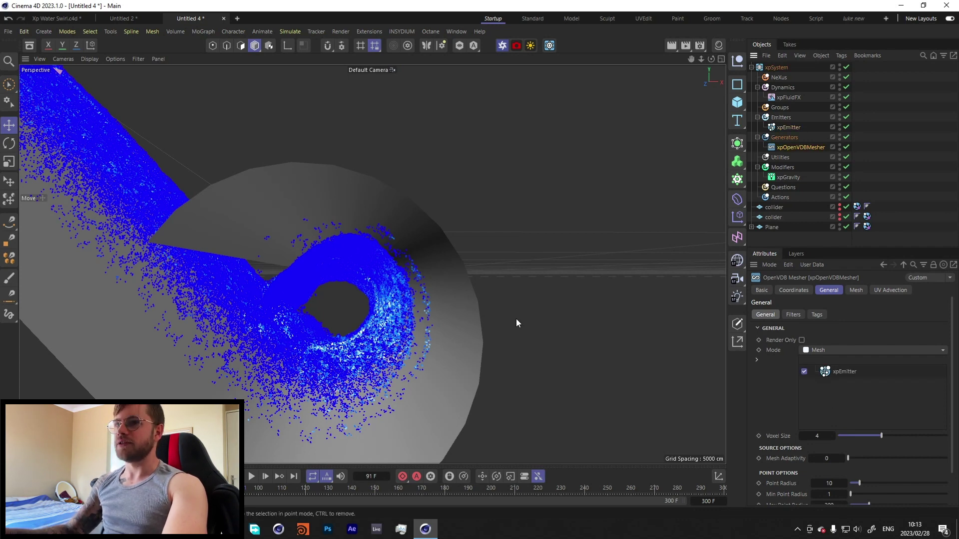
scroll(331, 328, "up", 3)
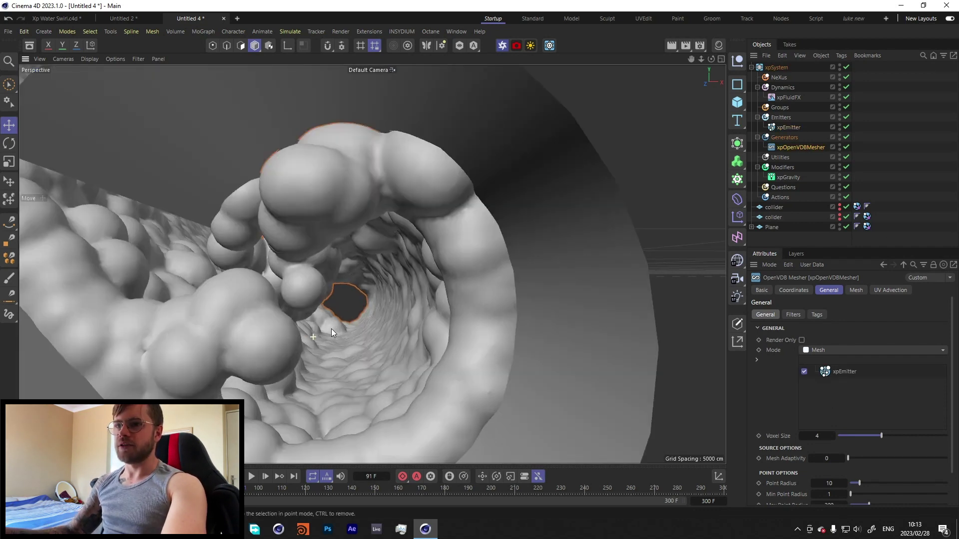
scroll(362, 300, "down", 3)
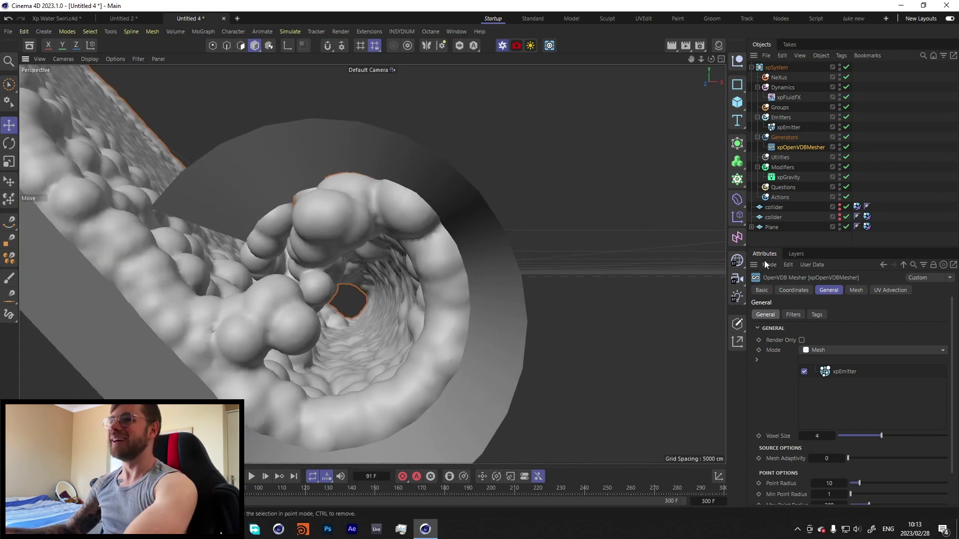
left_click(815, 435)
type("3")
key("Return")
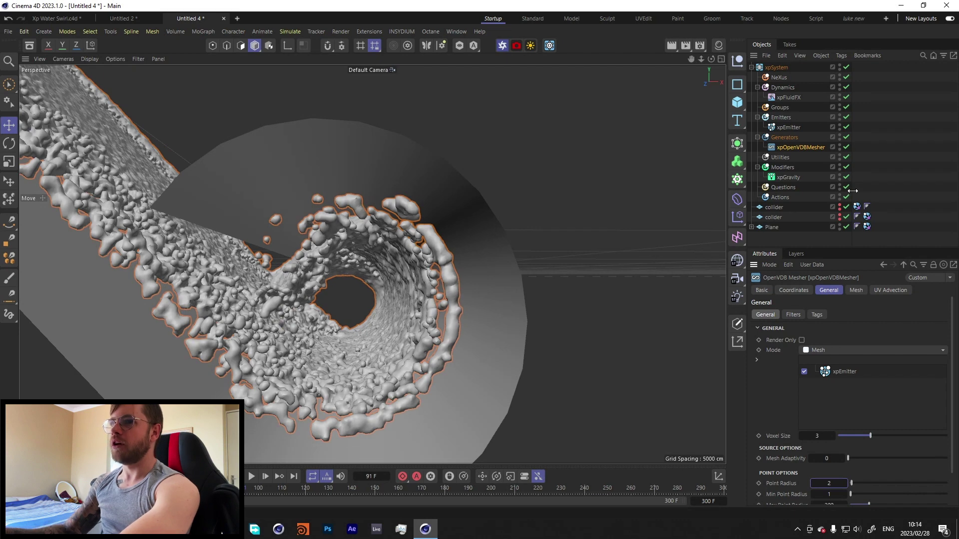
- Set the mesher's Point Radius to 2, try Voxel Size 2, then revert to 3
left_click(788, 127)
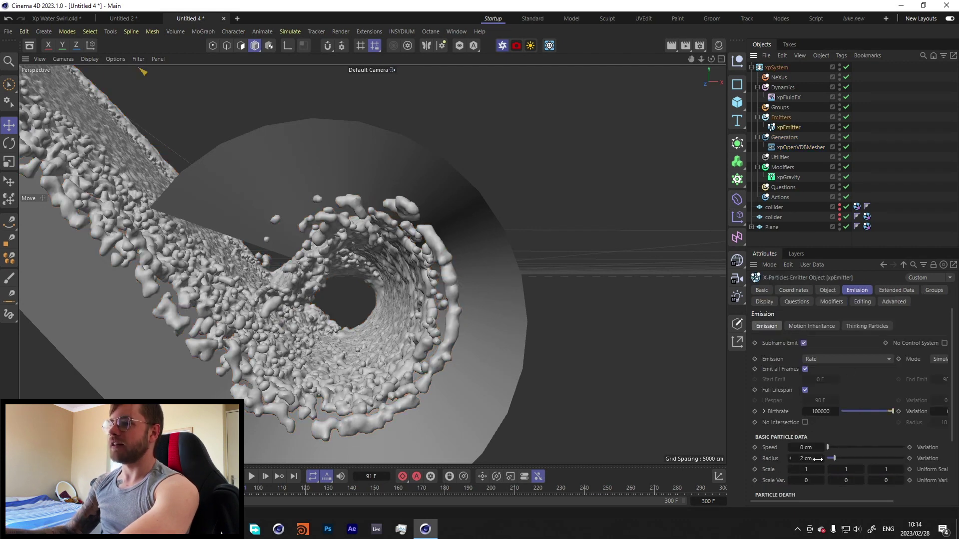
left_click(801, 147)
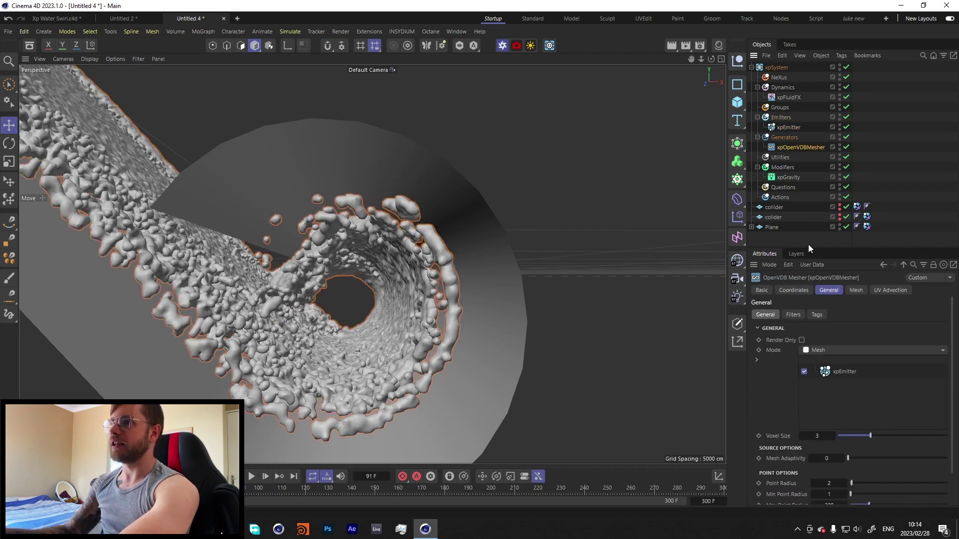
double_click(830, 482)
key("Return")
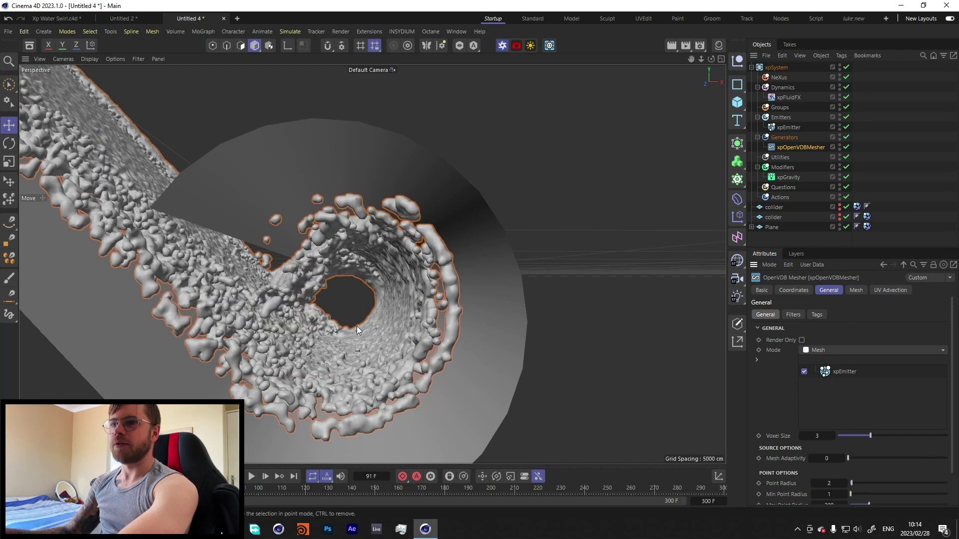
double_click(817, 436)
type("2")
key("Return")
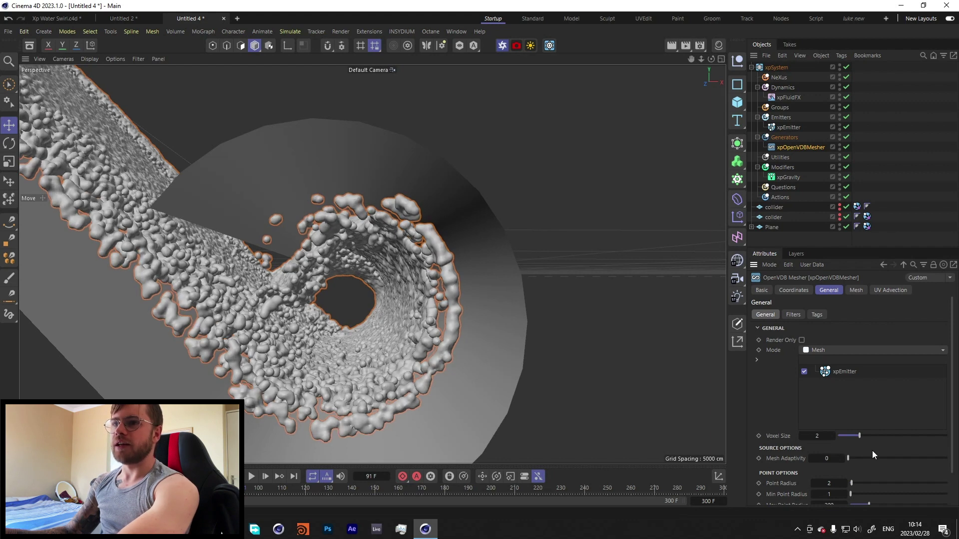
double_click(817, 435)
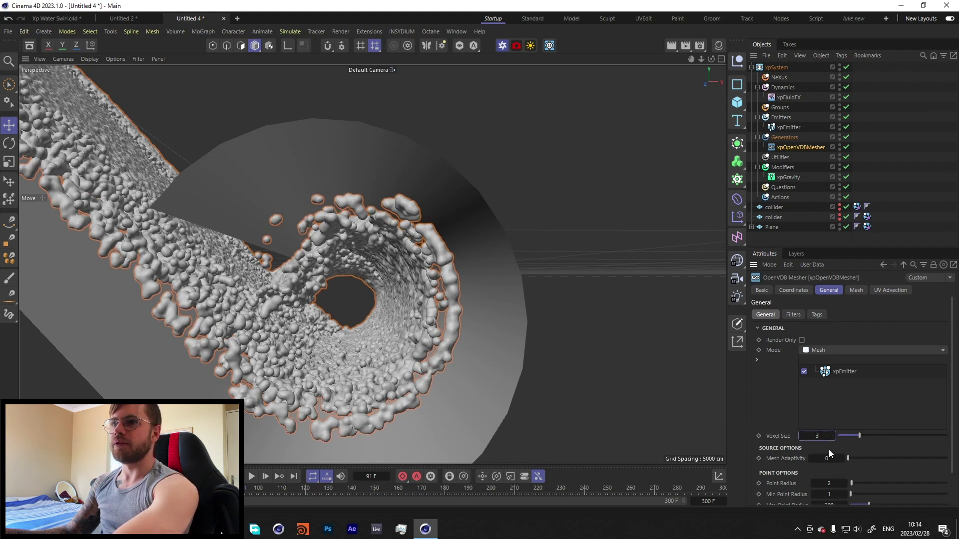
key("Return")
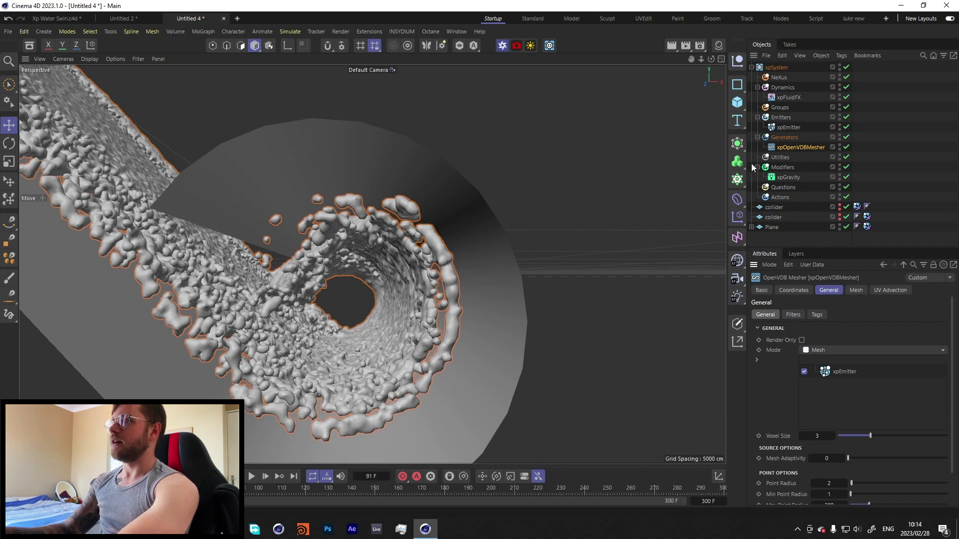
- Disable the OpenVDB mesher to see raw particles, check the emitter, then re-enable the mesher
left_click(846, 147)
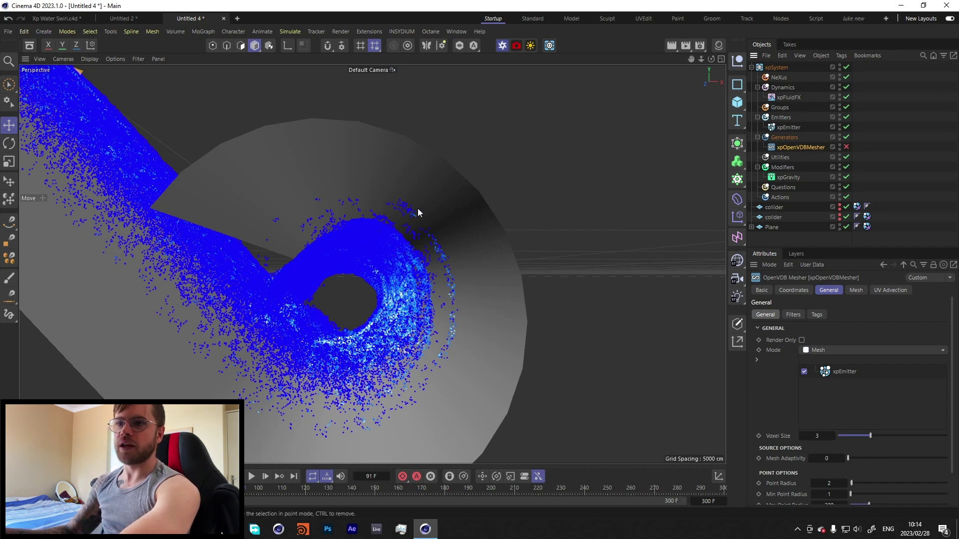
left_click(784, 127)
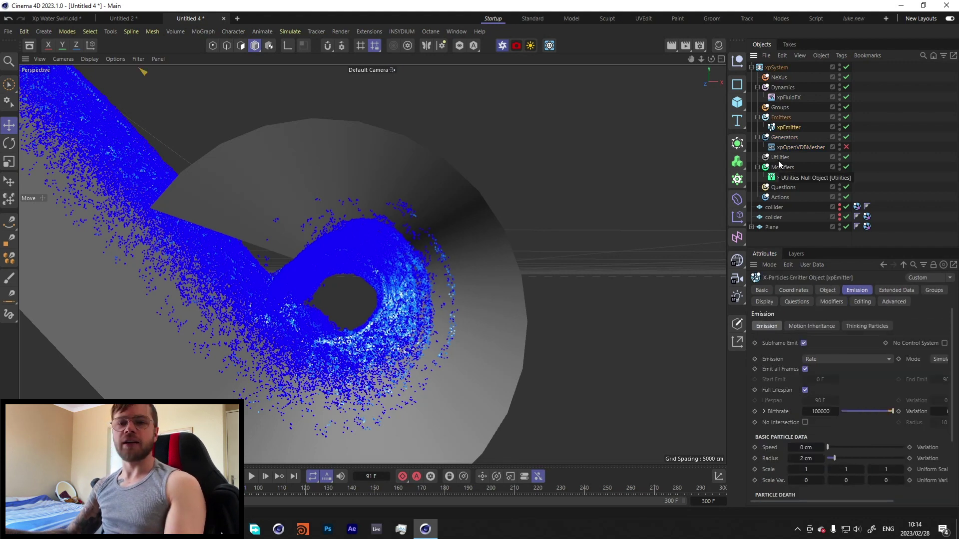
left_click(793, 147)
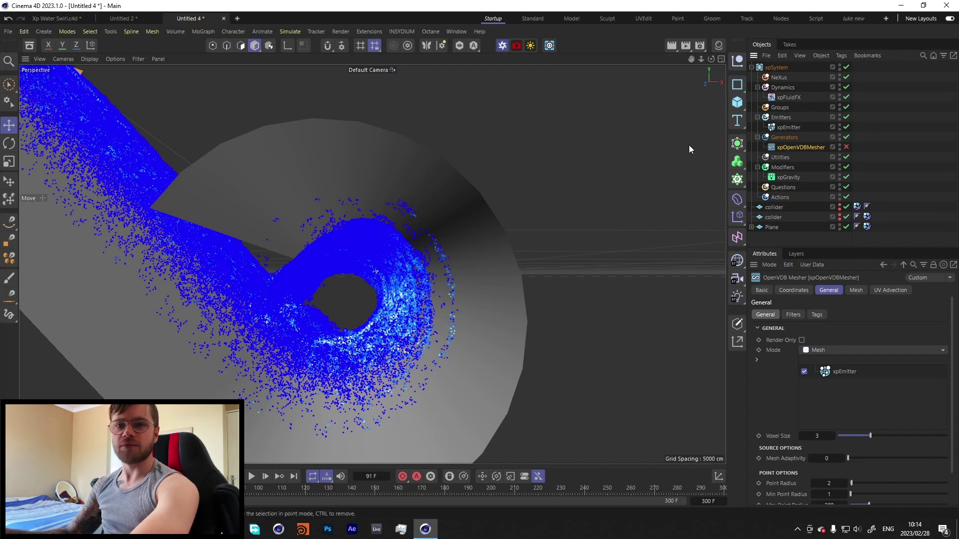
left_click(788, 127)
left_click(802, 147)
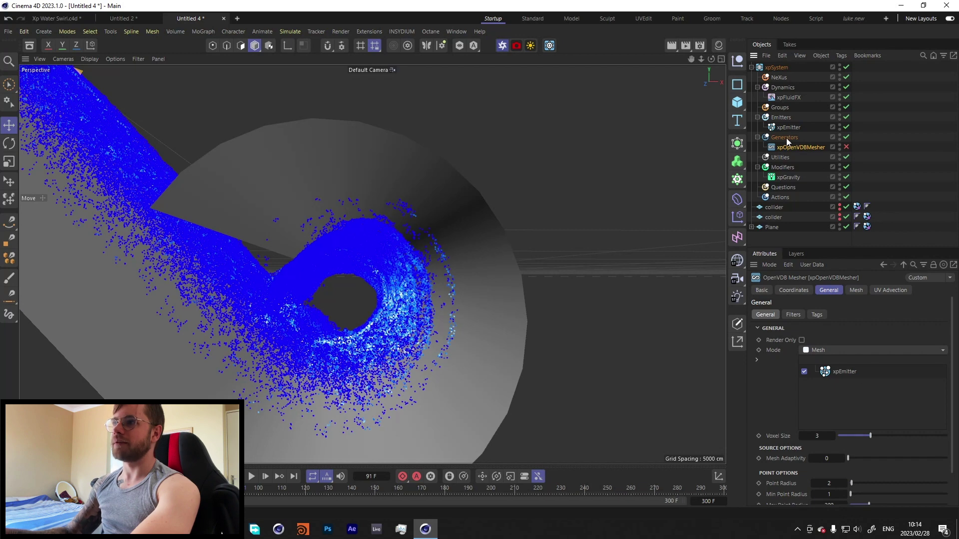
left_click(846, 147)
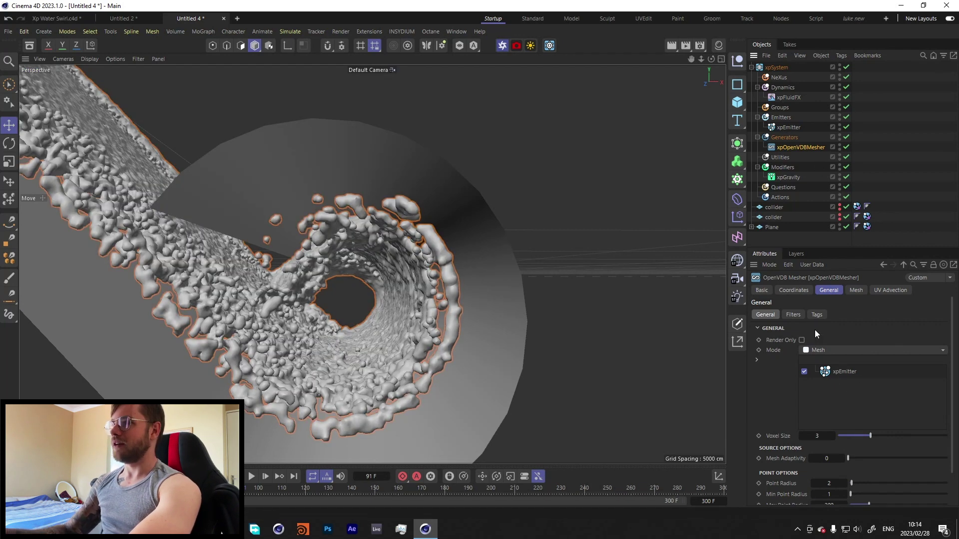
- Try Median and Gaussian filters on the mesher, then delete the mesher to start over
scroll(351, 348, "up", 5)
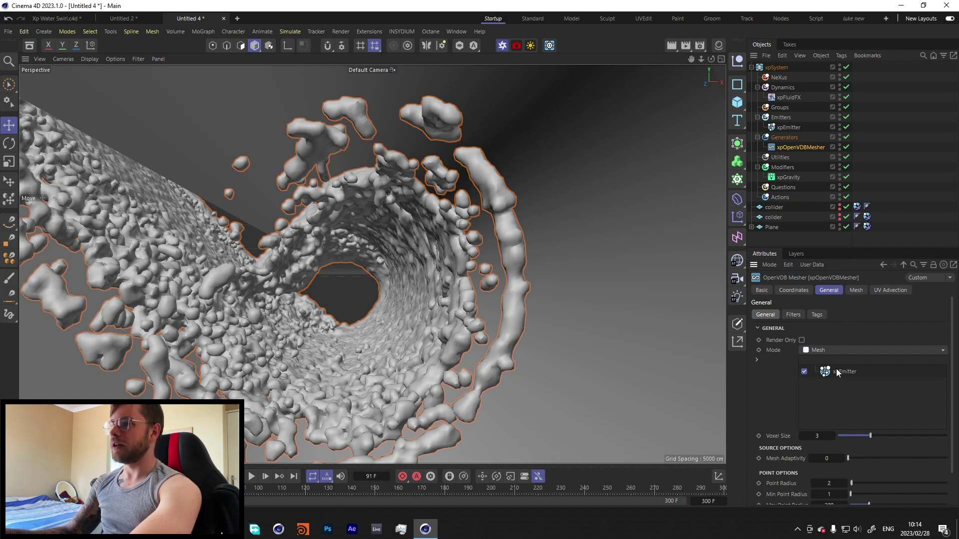
left_click(791, 315)
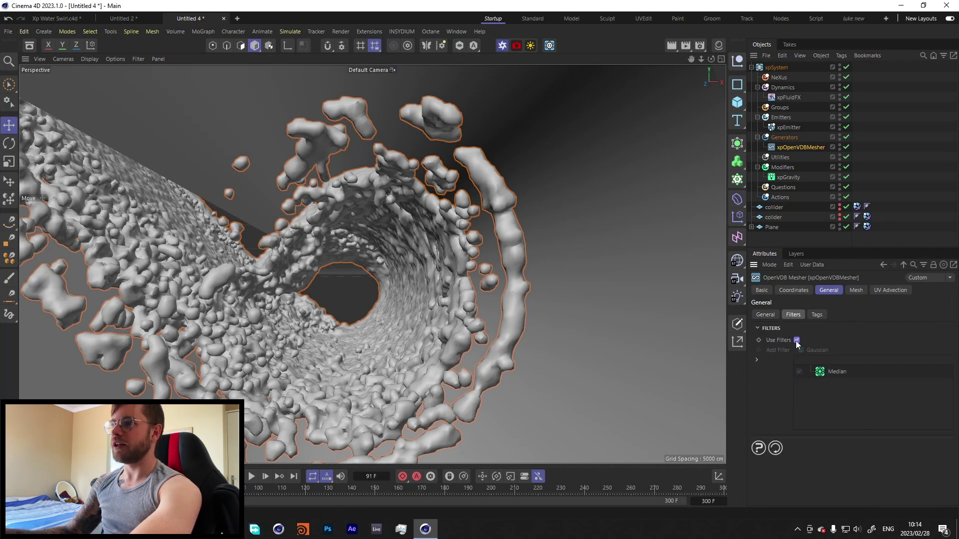
left_click(796, 340)
left_click(836, 374)
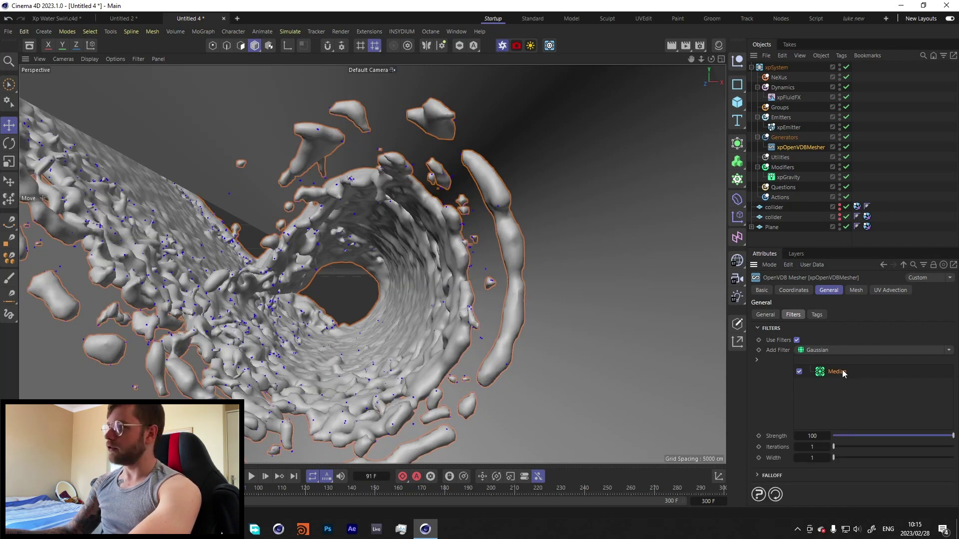
key("Delete")
left_click(825, 351)
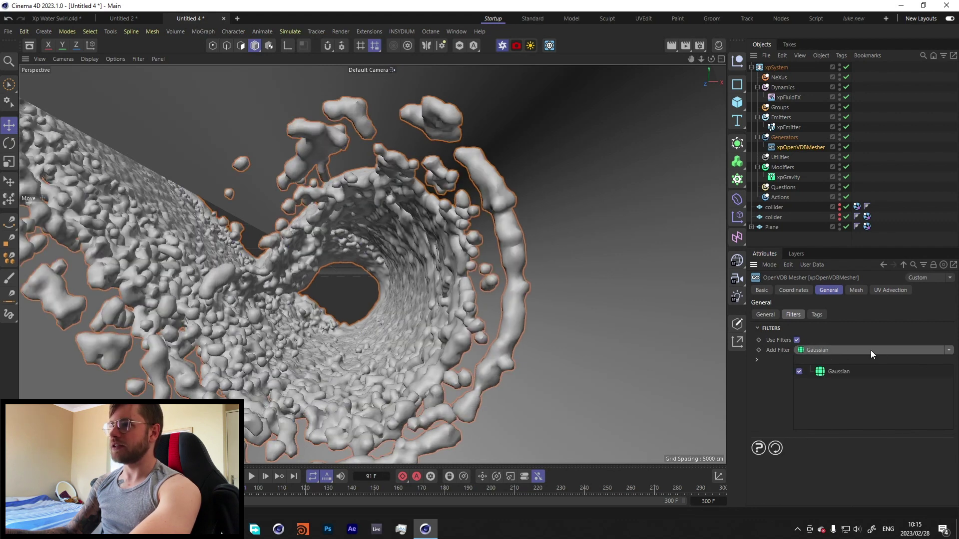
left_click(848, 370)
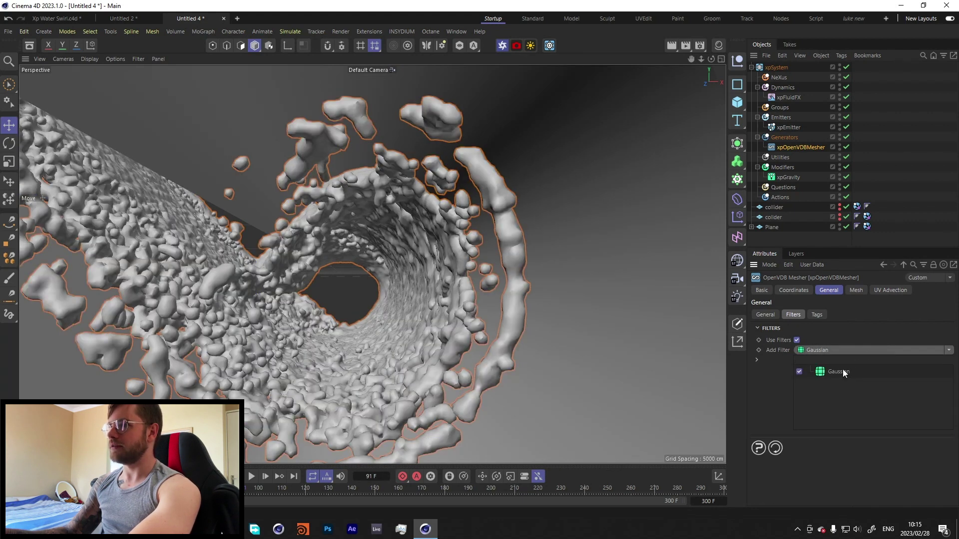
left_click(947, 351)
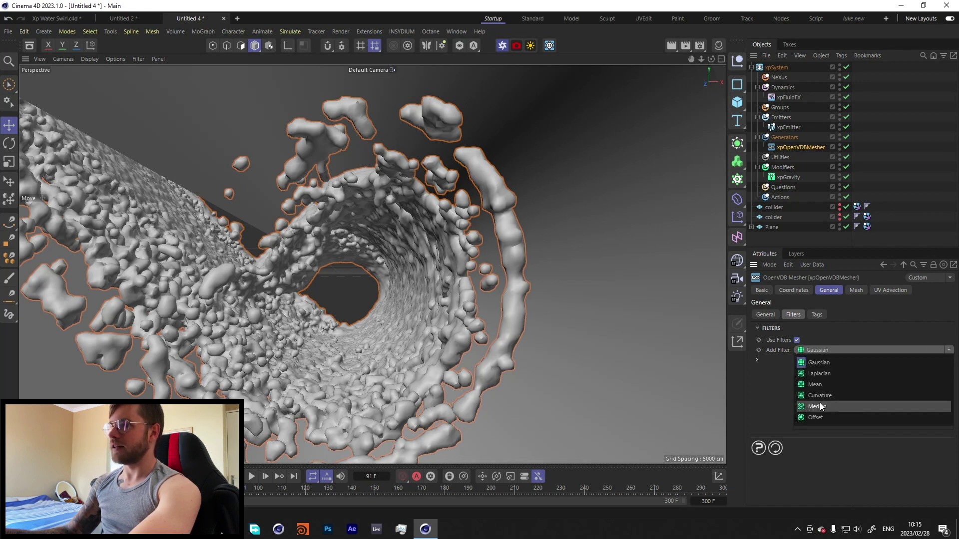
key("Delete")
- Create a new OpenVDB mesher with Voxel Size 3 and Point Radius 2
left_click(784, 137)
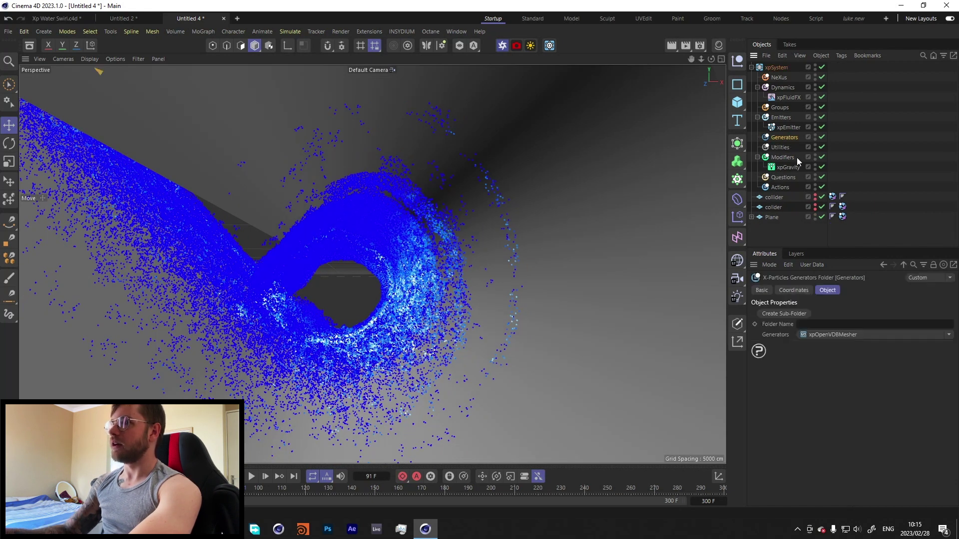
left_click(822, 335)
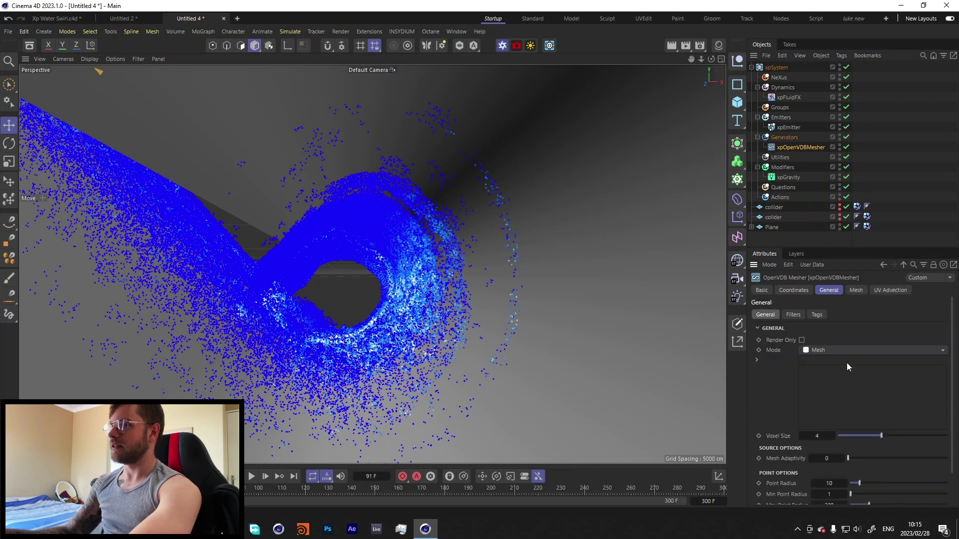
double_click(817, 436)
type("3")
double_click(829, 484)
type("2")
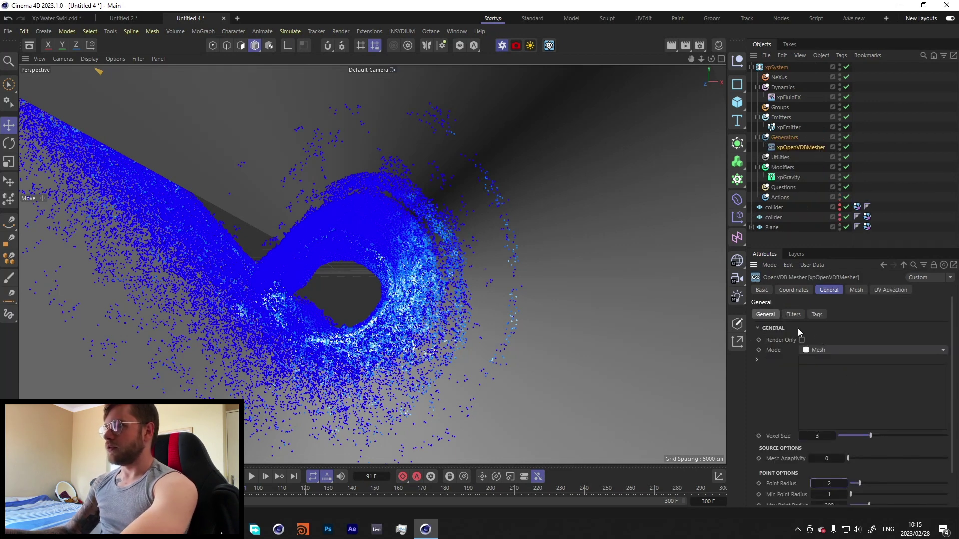
- Enable filtering with Median strength about 55 and make xpEmitter the mesher's particle source
left_click(793, 315)
left_click(796, 340)
left_click(837, 372)
left_click_drag(927, 439, 900, 439)
left_click(765, 314)
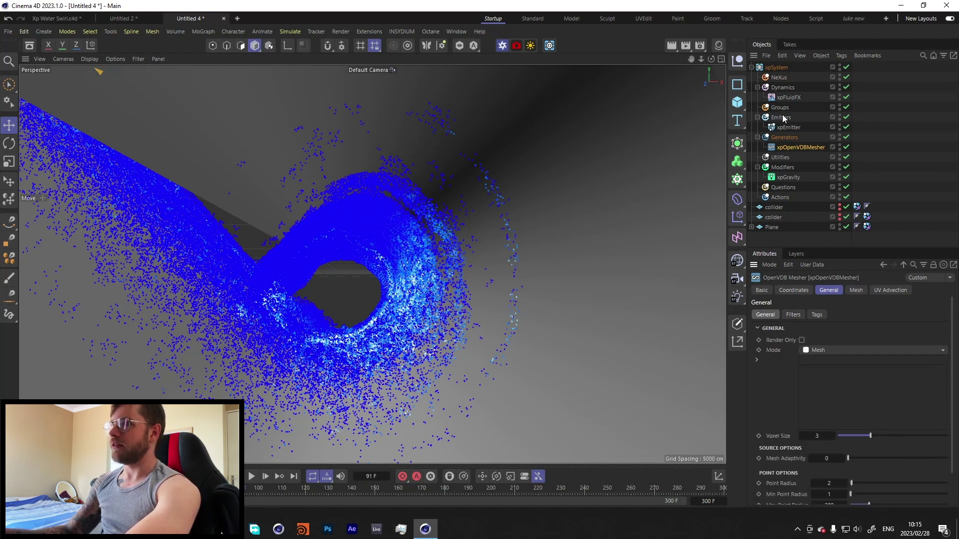
left_click_drag(788, 127, 826, 378)
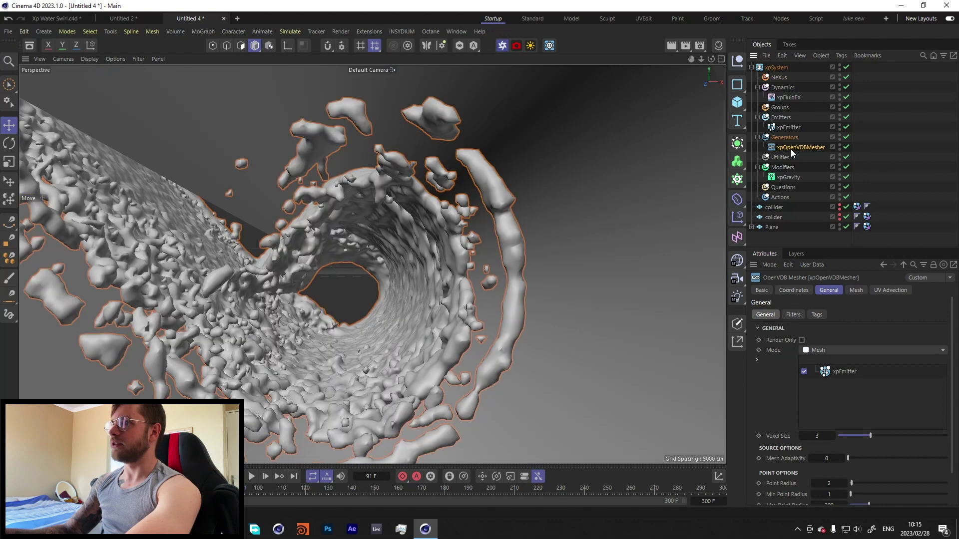
- Try Median strengths of 0 and 94.4, settling on 59.1
left_click(793, 314)
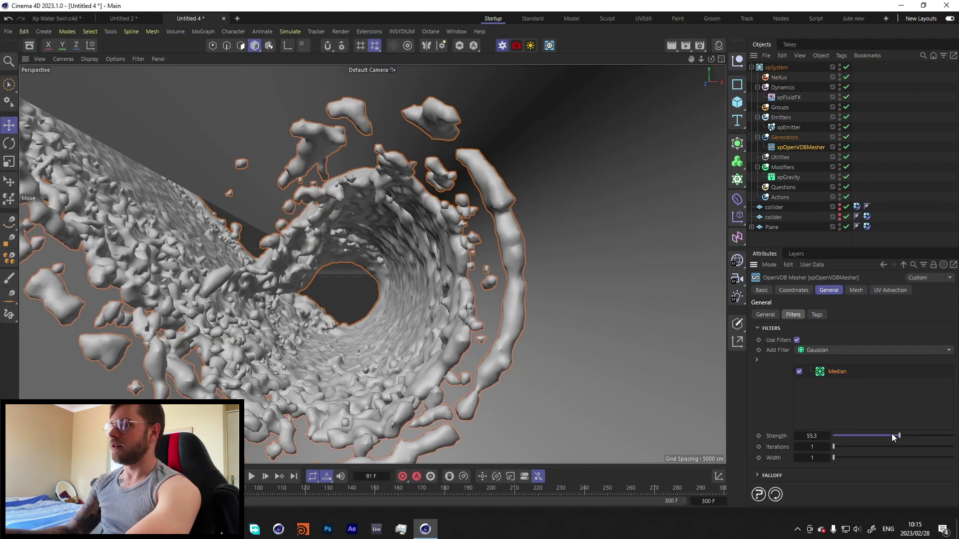
type("0")
key("Return")
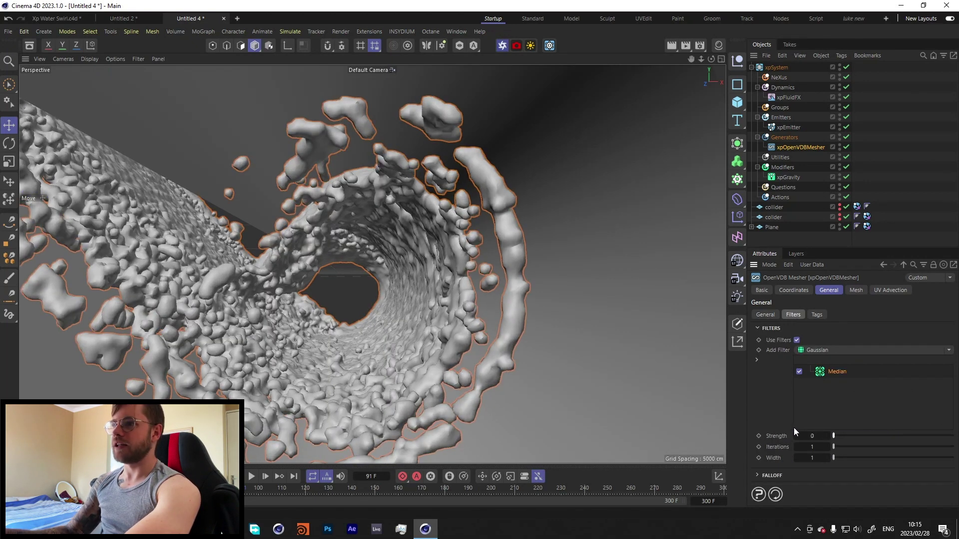
left_click(947, 436)
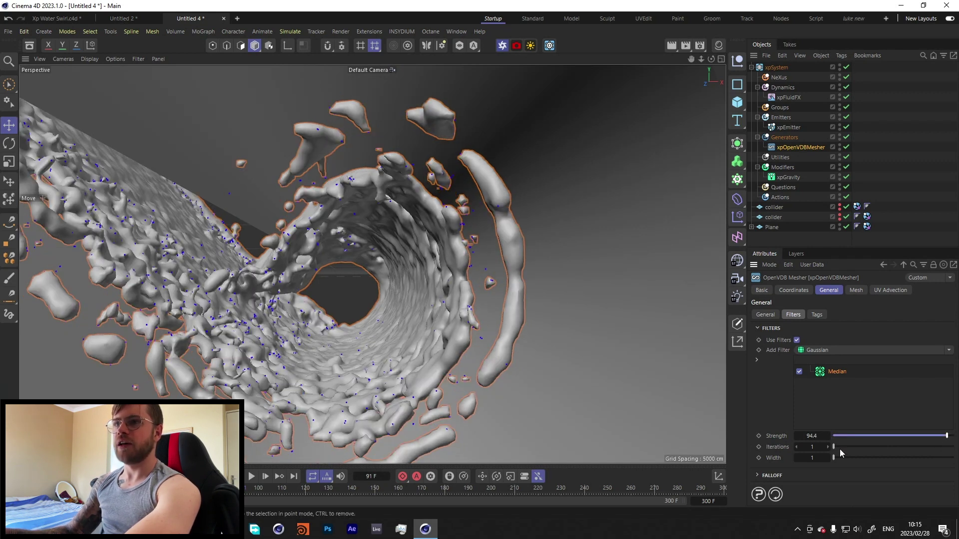
left_click(903, 435)
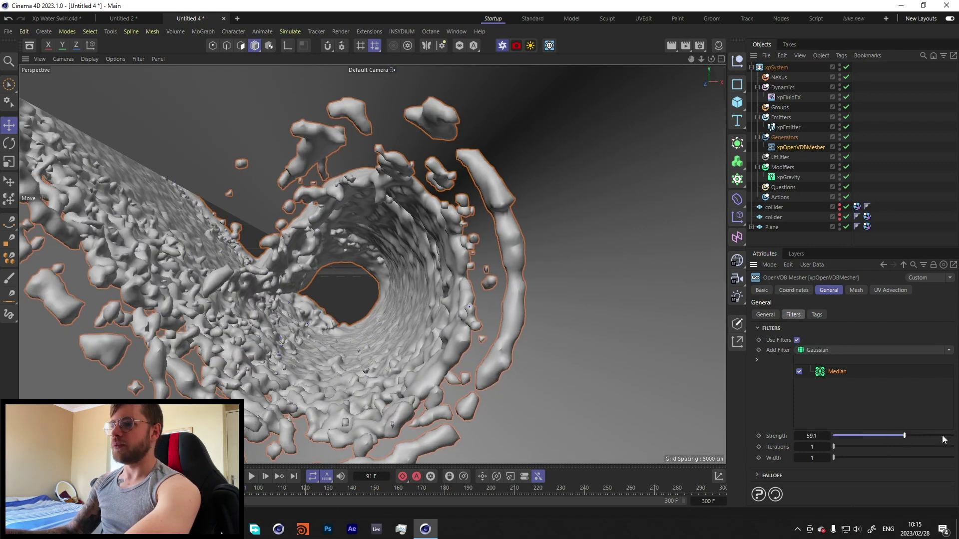
- Add an Offset filter after the Median filter and view its settings
left_click(949, 351)
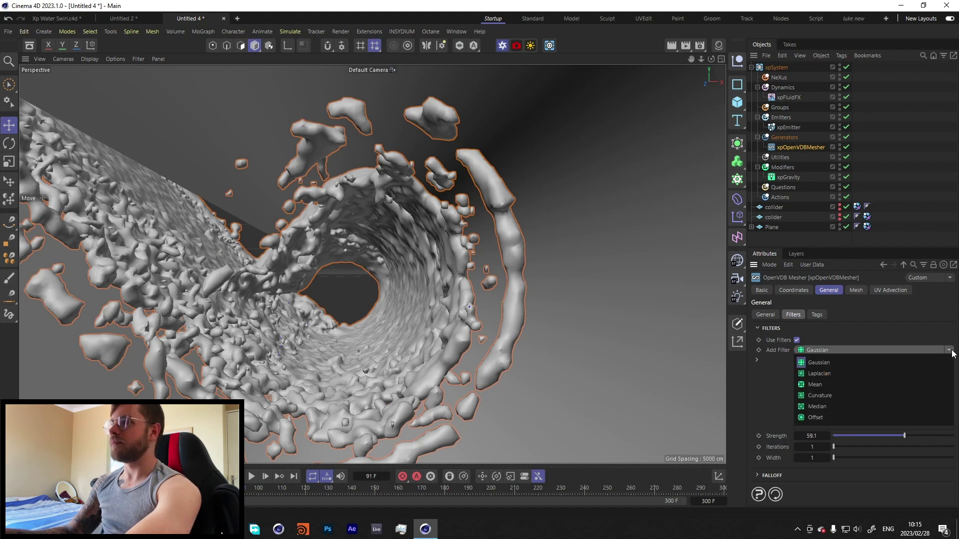
left_click(818, 416)
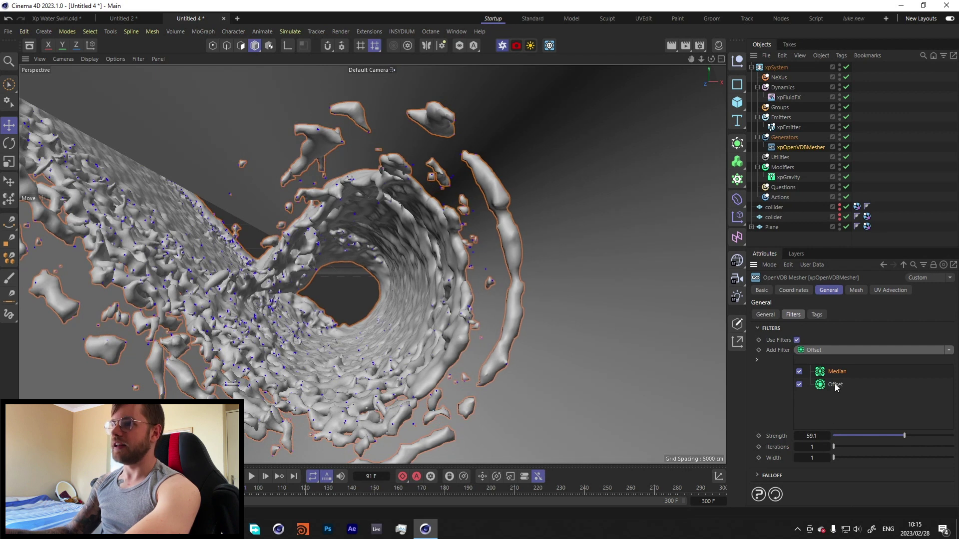
left_click(835, 383)
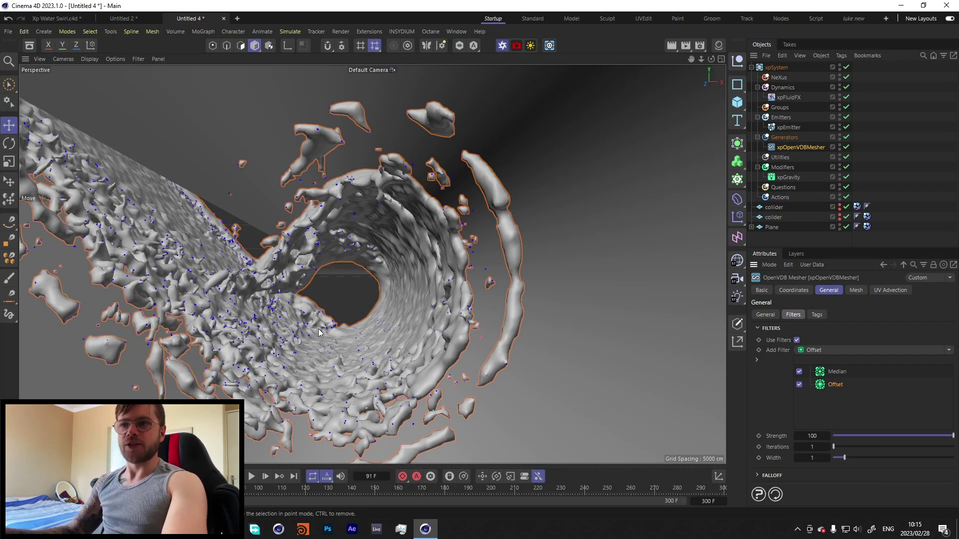
- Add an Octane camera with 80 mm Portrait focal length, angled into the fluid tunnel
left_click(517, 45)
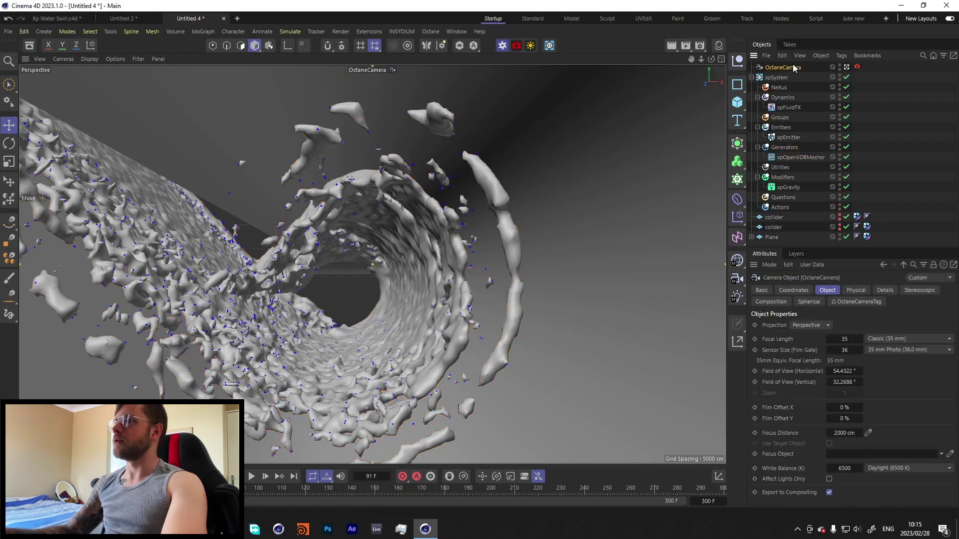
left_click(897, 339)
left_click(892, 407)
mouse_move(326, 367)
left_mouse_down("alt")
mouse_move(355, 323)
mouse_move(390, 317)
mouse_move(328, 311)
mouse_move(345, 305)
mouse_move(330, 314)
left_mouse_up("alt")
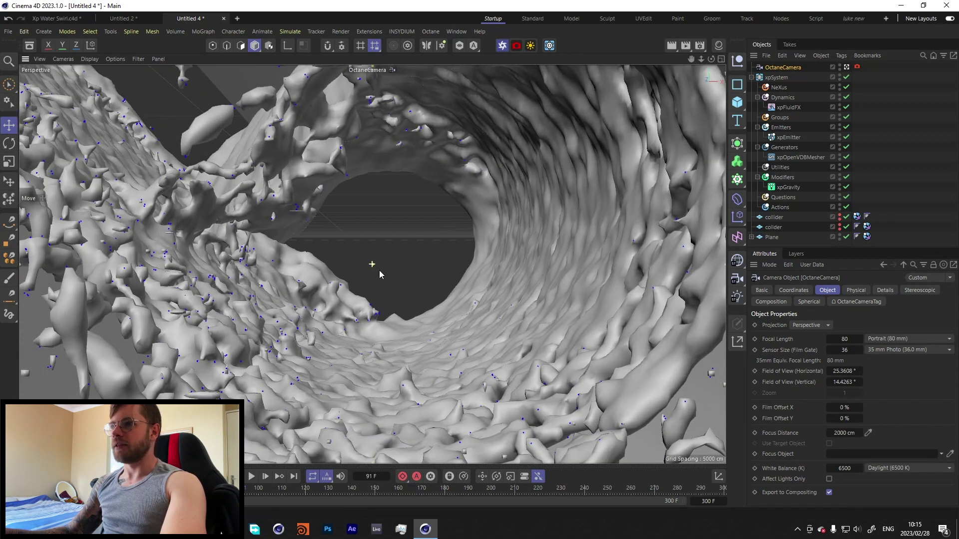
mouse_move(393, 314)
left_mouse_down("alt")
mouse_move(390, 269)
mouse_move(403, 264)
mouse_move(386, 273)
left_mouse_up("alt")
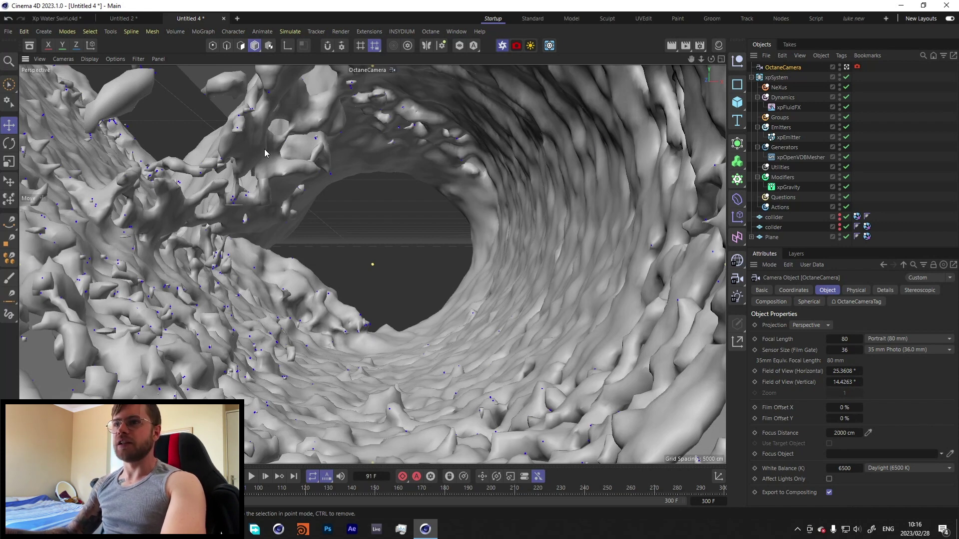
left_click(801, 157)
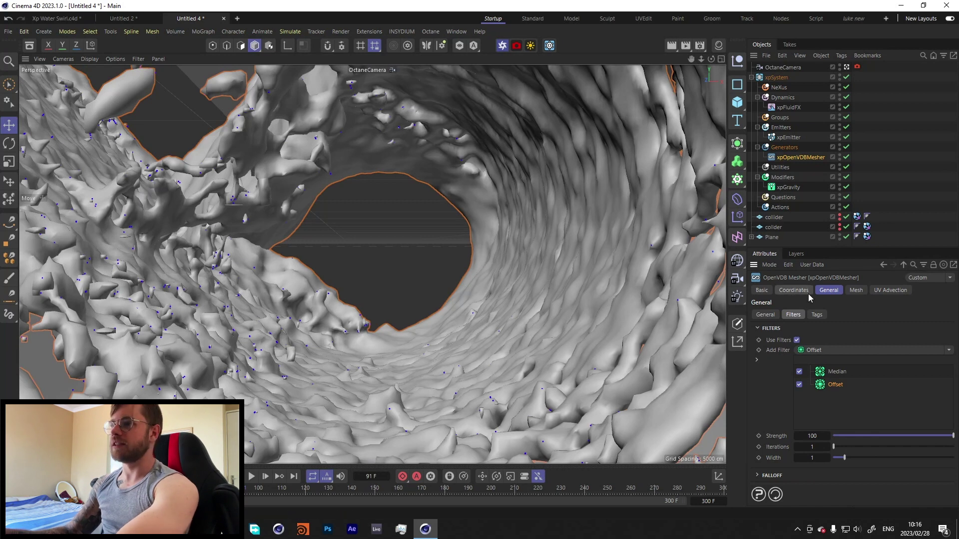
- Set the OpenVDB mesher's Voxel Size to 2
left_click(765, 314)
left_click(817, 436)
type("2")
key("Return")
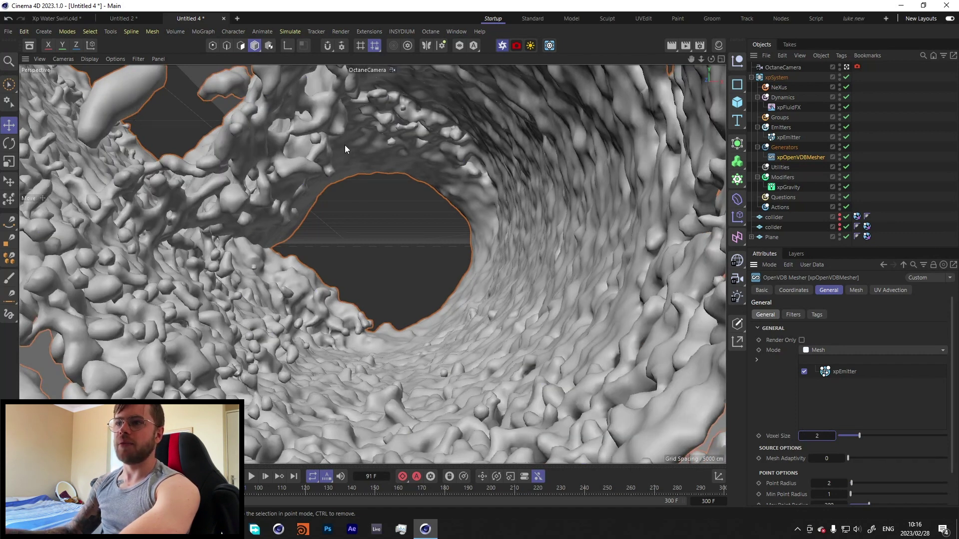
- Add a Gaussian filter to the mesher with strength 65.2
left_click(790, 317)
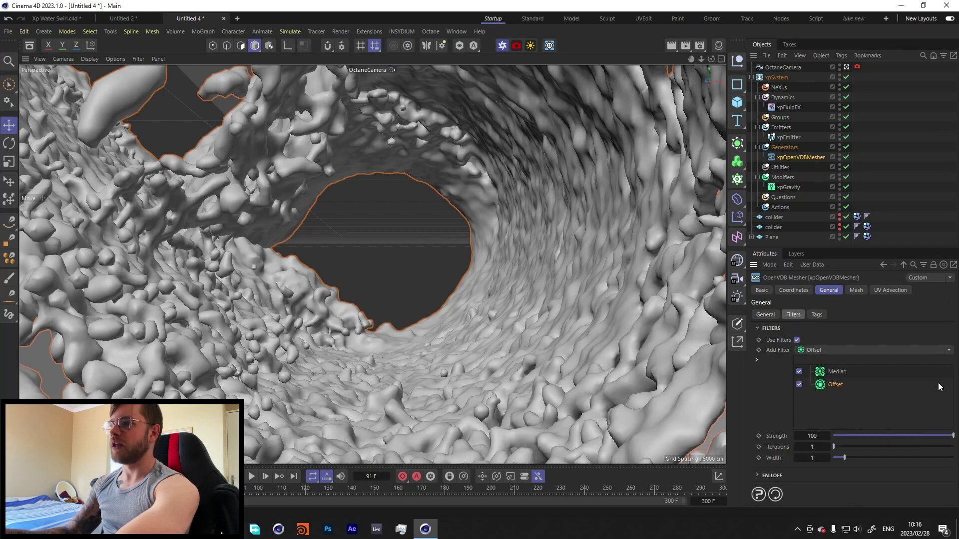
left_click(949, 350)
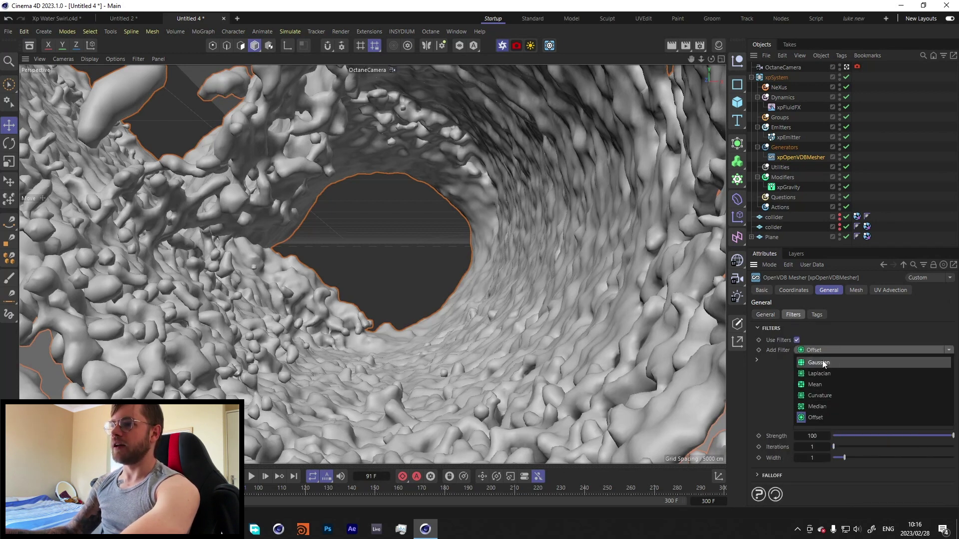
left_click(822, 363)
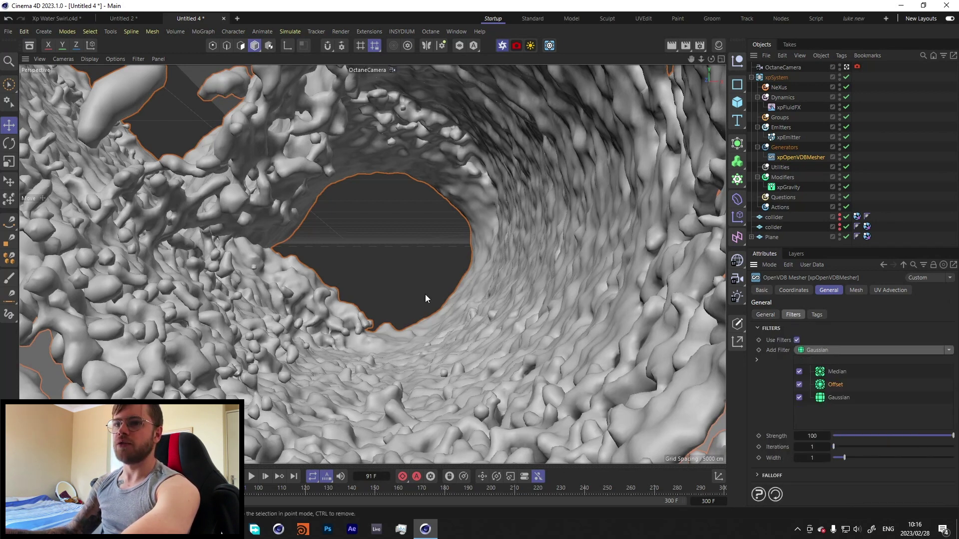
left_click(837, 397)
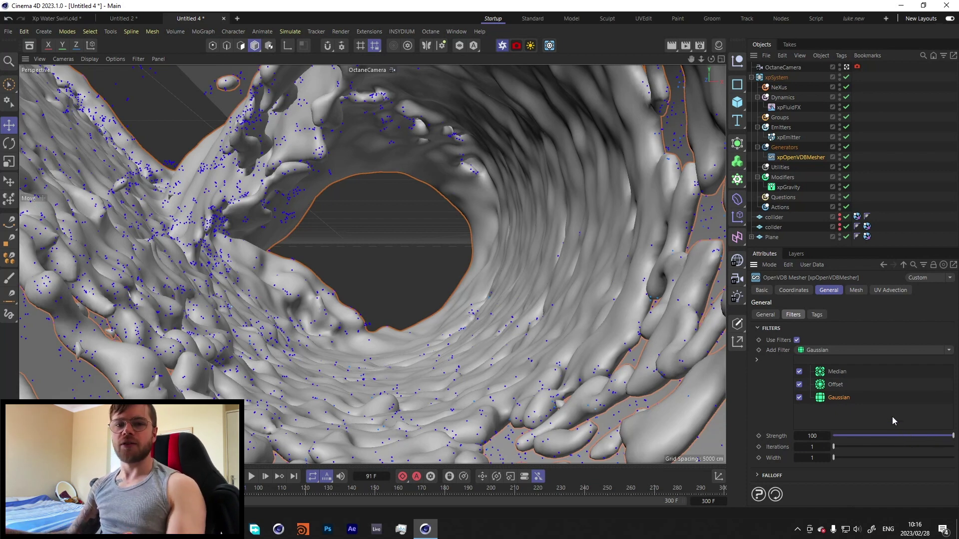
left_click_drag(893, 436, 893, 437)
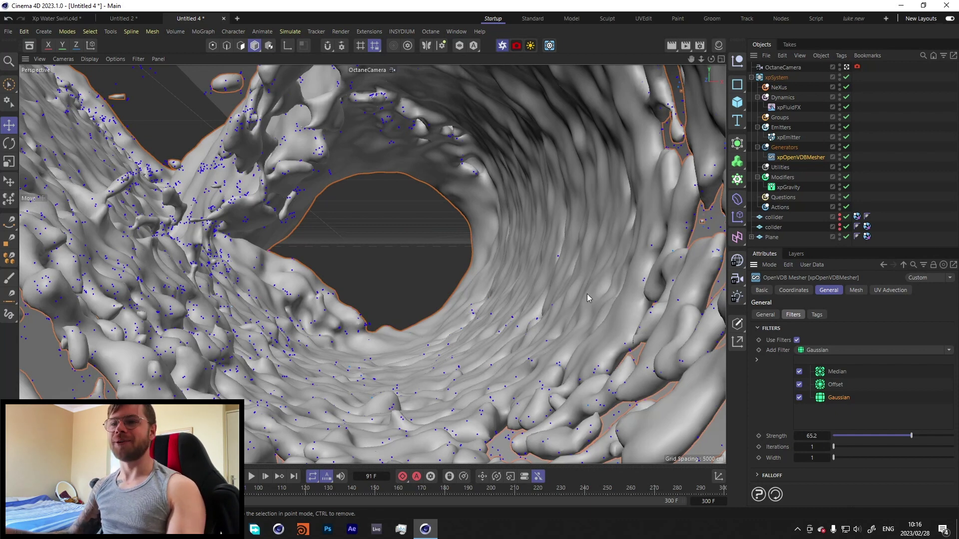
left_click(889, 153)
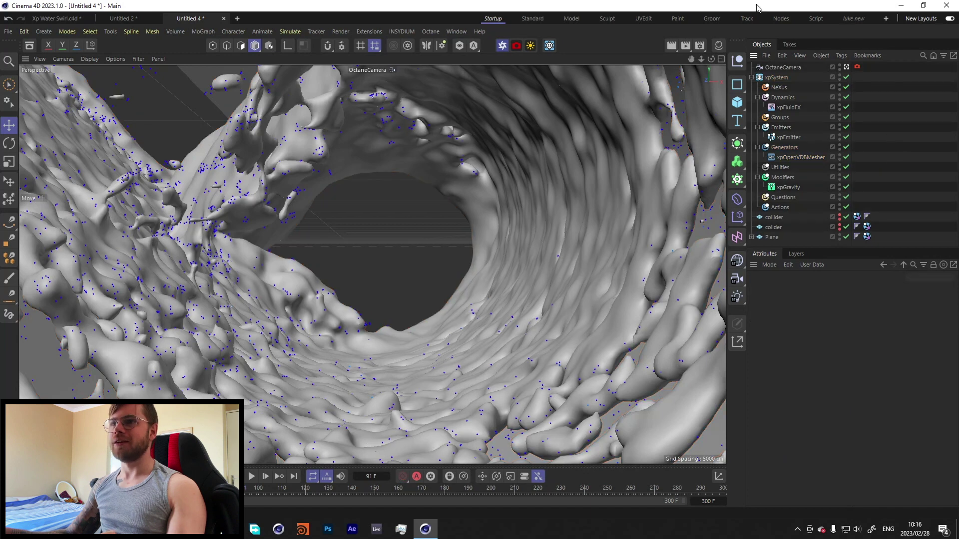
- In Xp Water Swirl.c4d, dock the Octane Live Viewer left, go to frame 67, collapse xpSystem
left_click(52, 18)
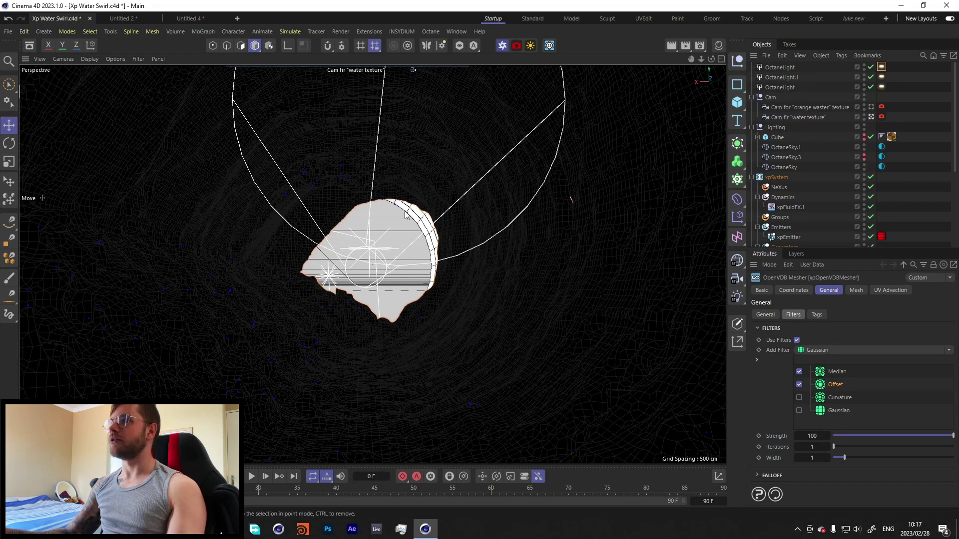
left_click(501, 45)
left_click_drag(206, 117, 89, 176)
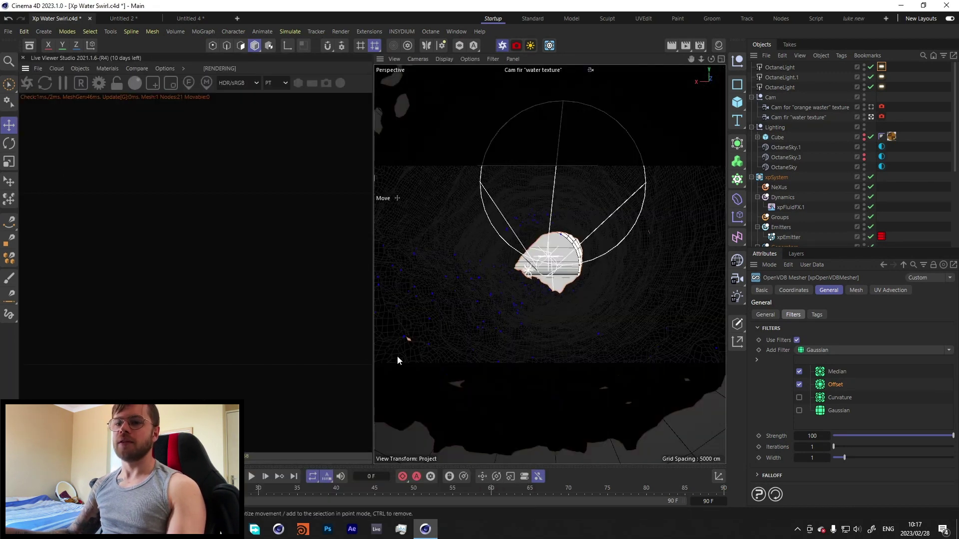
left_click(547, 490)
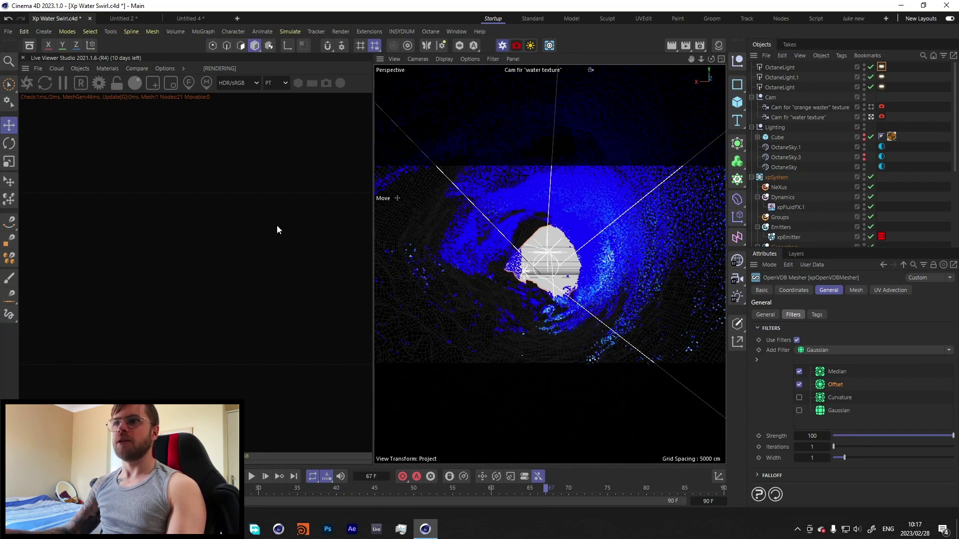
left_click(752, 178)
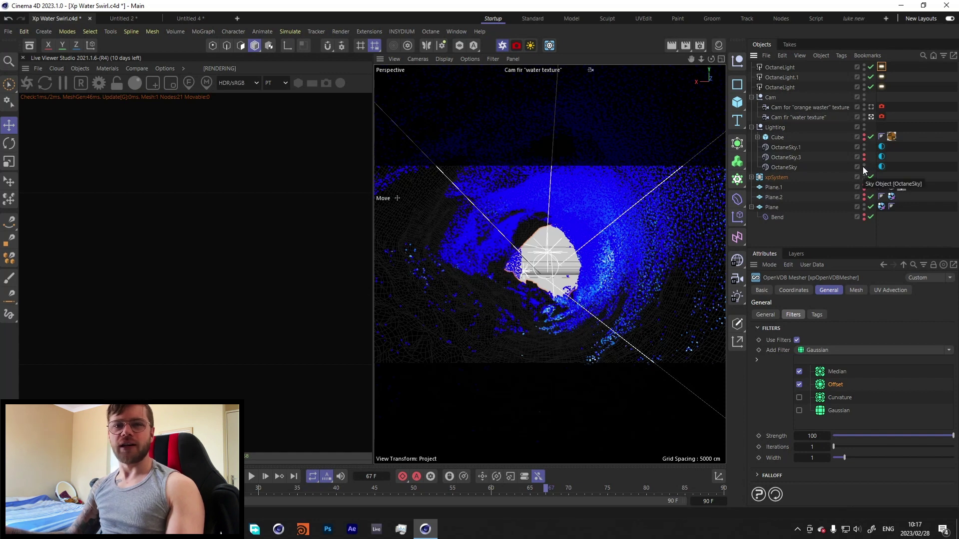
- Start the Octane live render, check the OctaneSky HDR texture, and toggle the three lights off and on
left_click(44, 81)
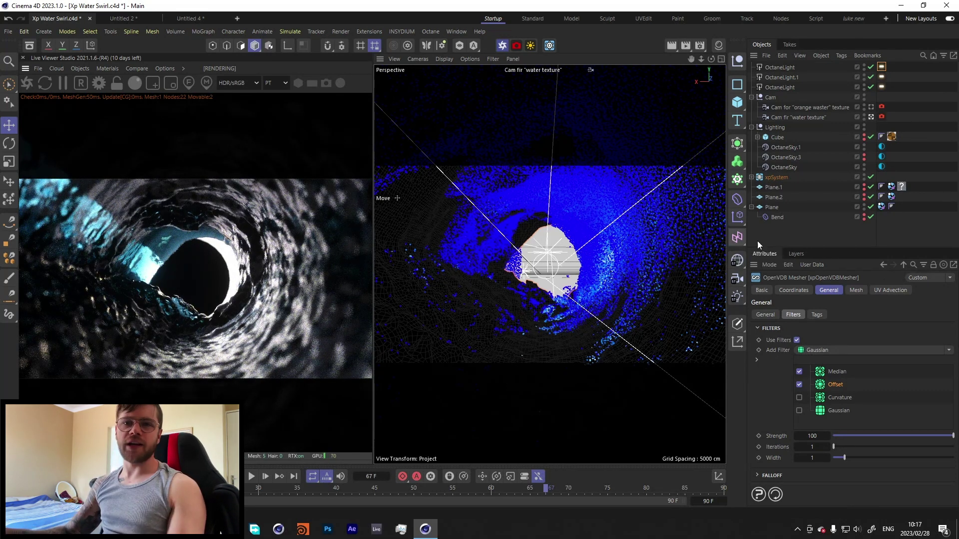
left_click(882, 167)
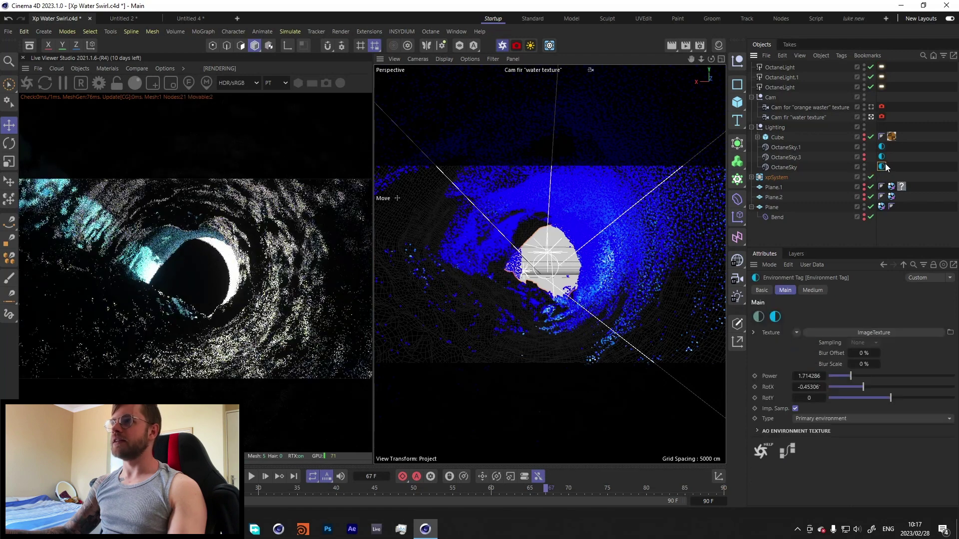
left_click(810, 350)
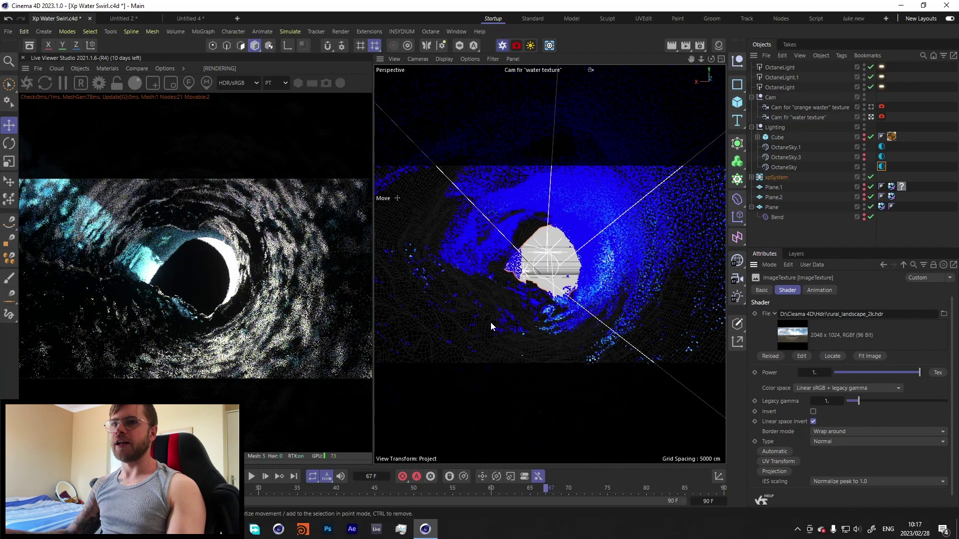
left_click(450, 215)
left_click_drag(871, 67, 870, 86)
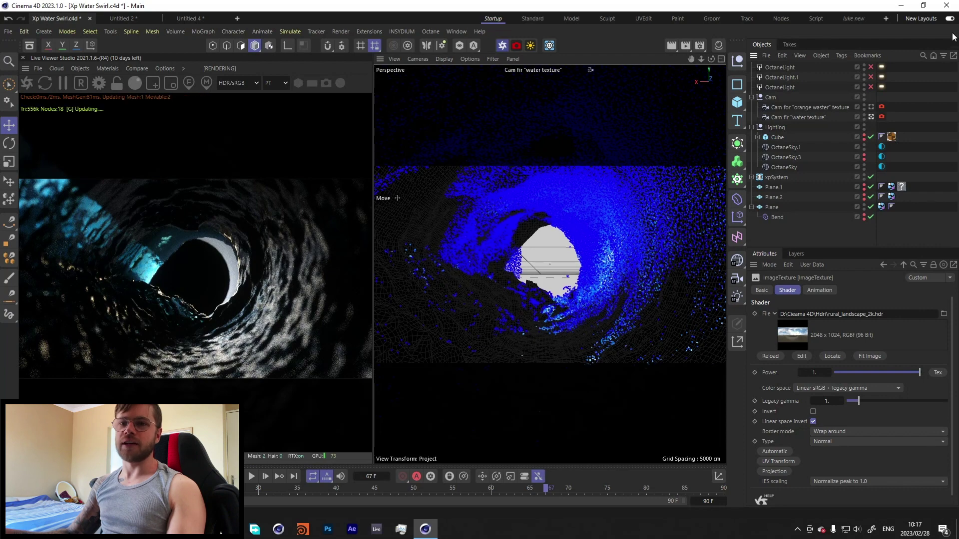
left_click_drag(870, 67, 870, 87)
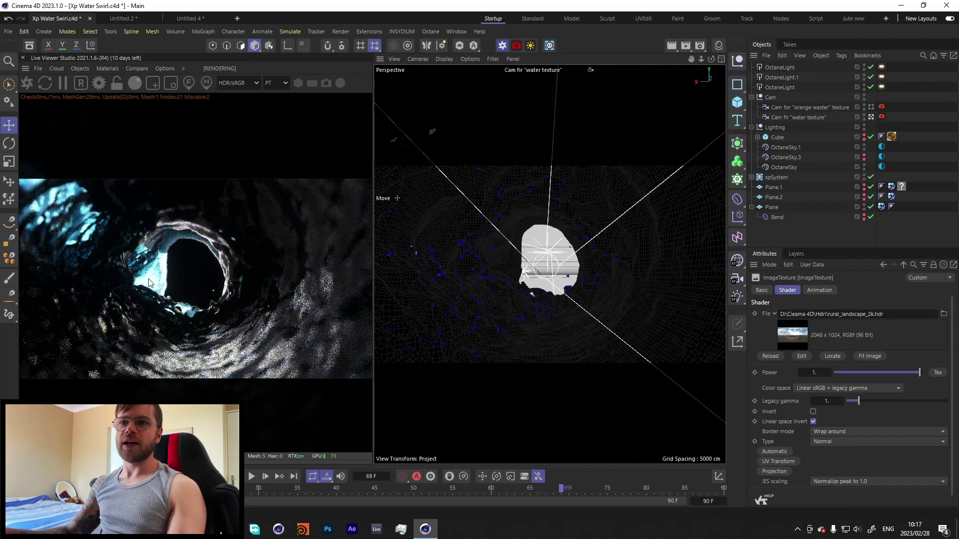
- Disable the first OctaneLight and undo it, then list the water orange and water materials
left_click(778, 68)
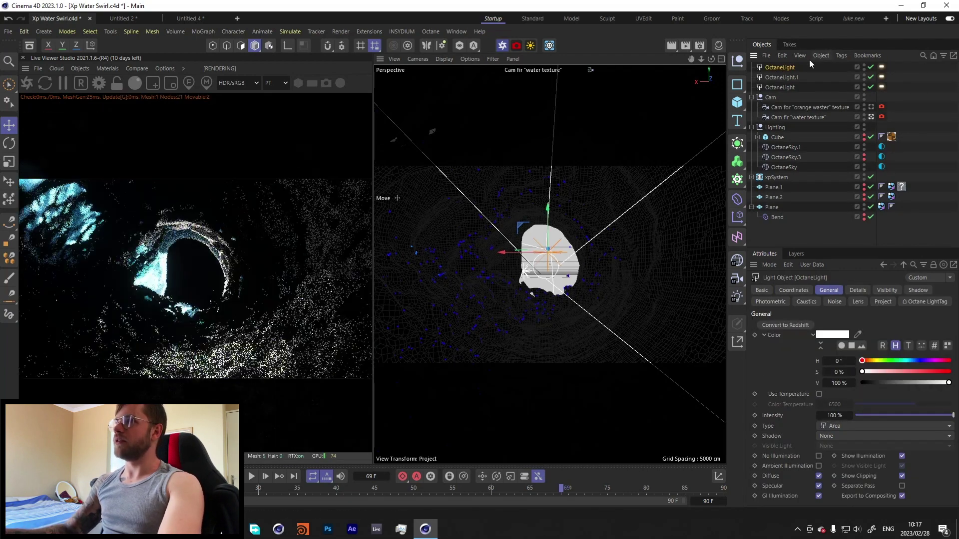
left_click(870, 67)
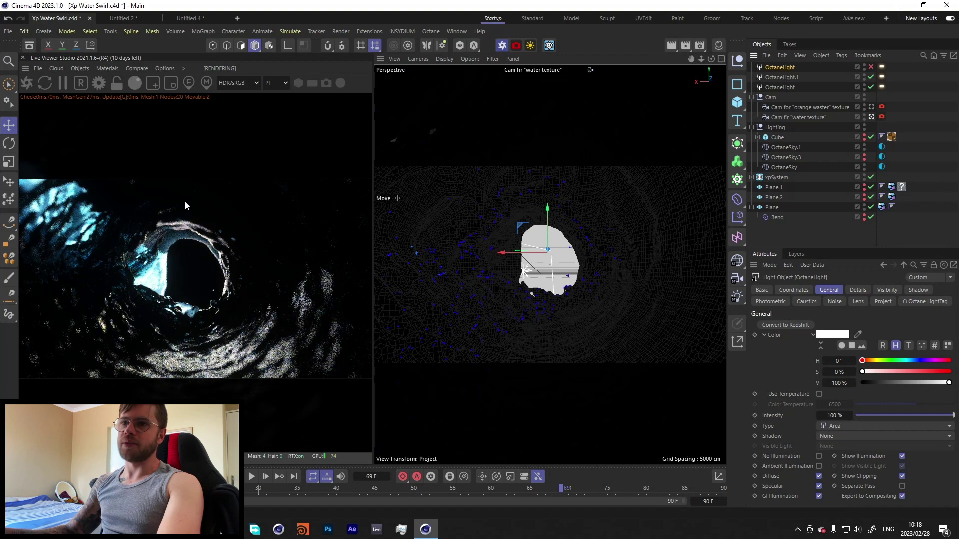
key("ctrl+z")
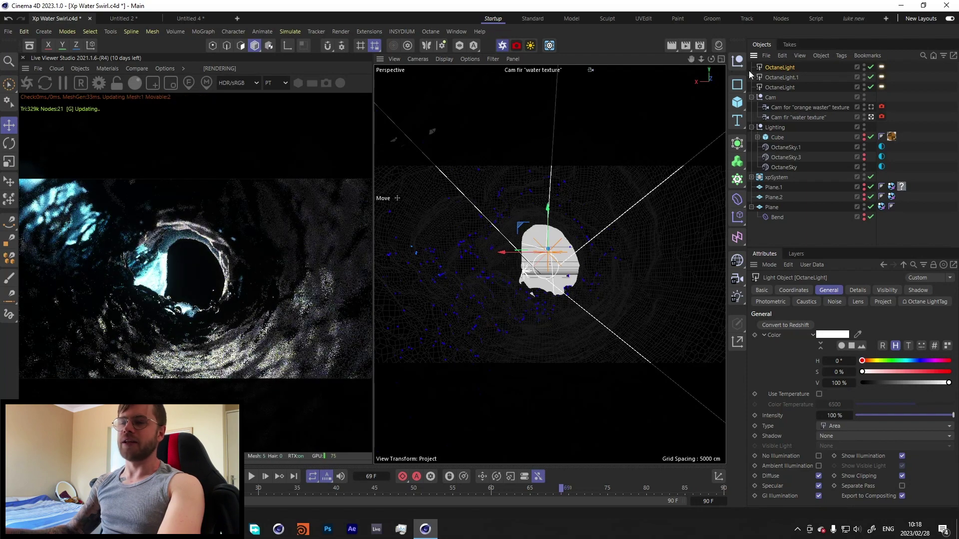
left_click(738, 62)
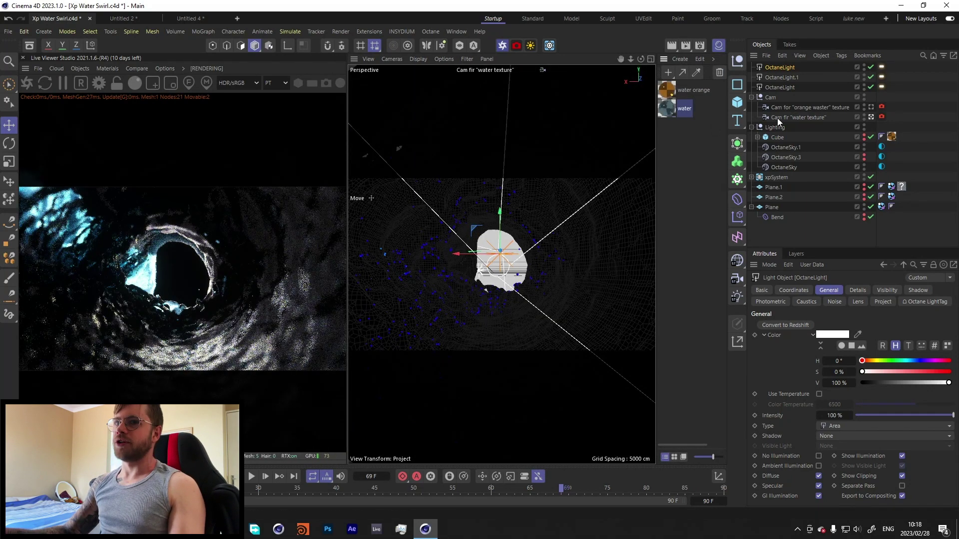
- Apply the water orange material to xpOpenVDBMesher and view it through the orange water camera
left_click(752, 178)
scroll(799, 175, "down", 3)
left_click_drag(667, 93, 884, 198)
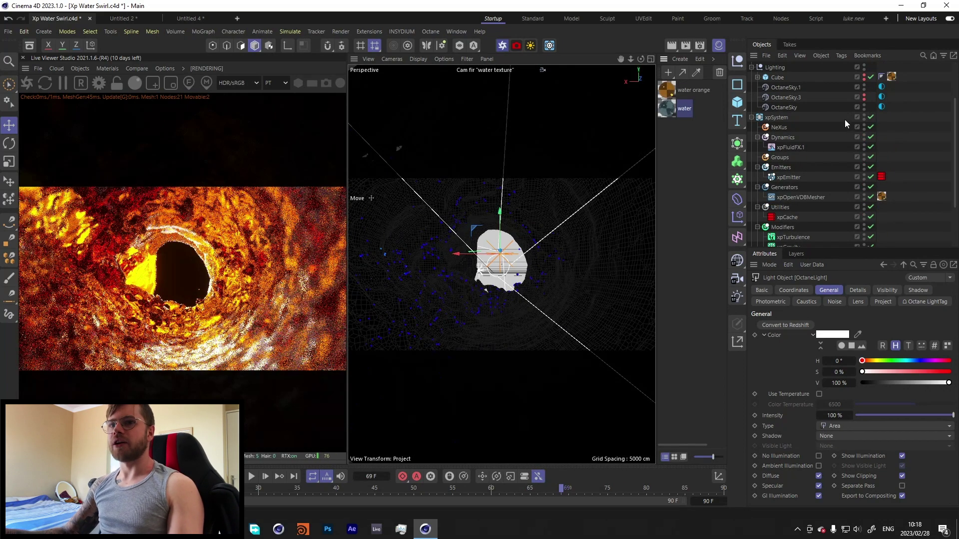
scroll(847, 136, "up", 2)
left_click(871, 107)
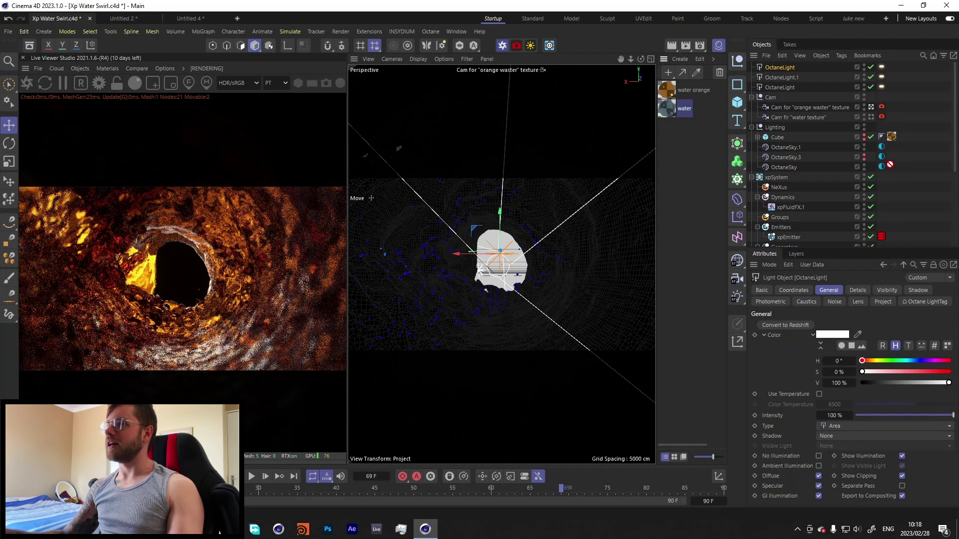
- Reapply the water material to the mesher and return to the water texture camera
left_click_drag(894, 143, 897, 136)
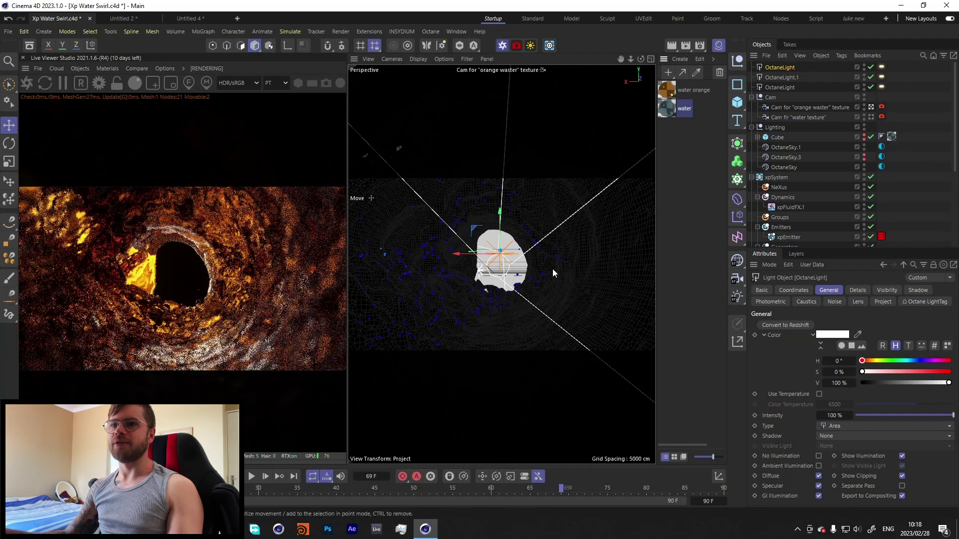
scroll(897, 136, "down", 4)
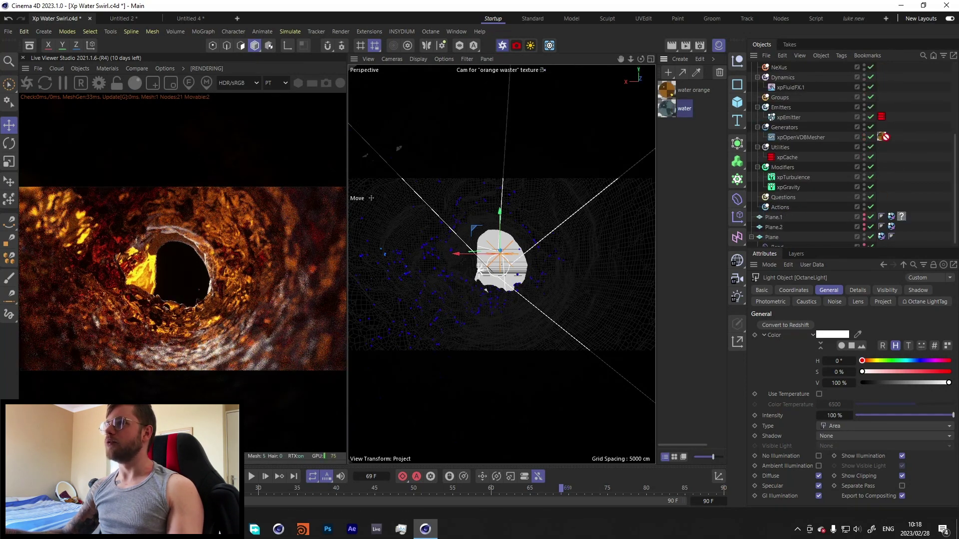
left_click_drag(882, 139, 882, 139)
scroll(795, 187, "up", 4)
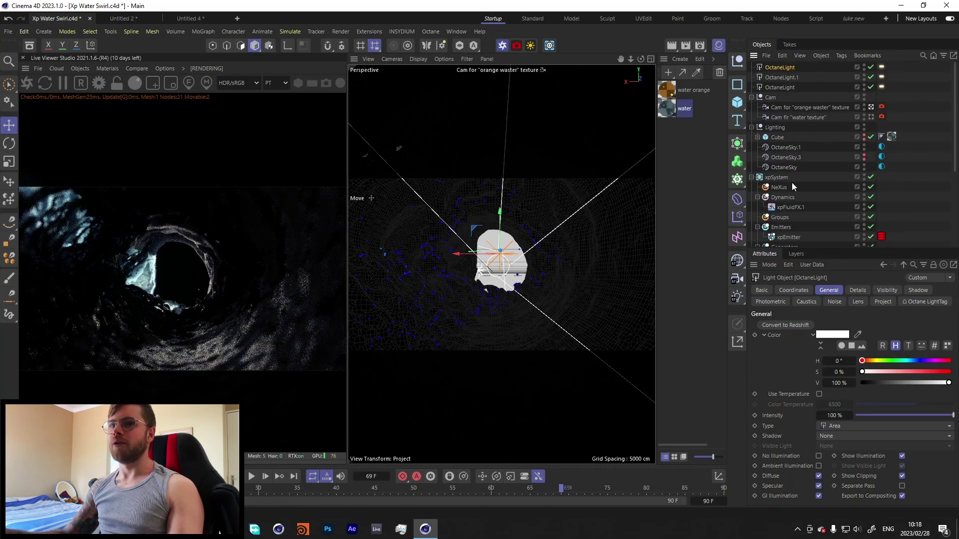
left_click(872, 117)
- Open the water material's node graph and nudge the Volume medium node slightly left
double_click(667, 108)
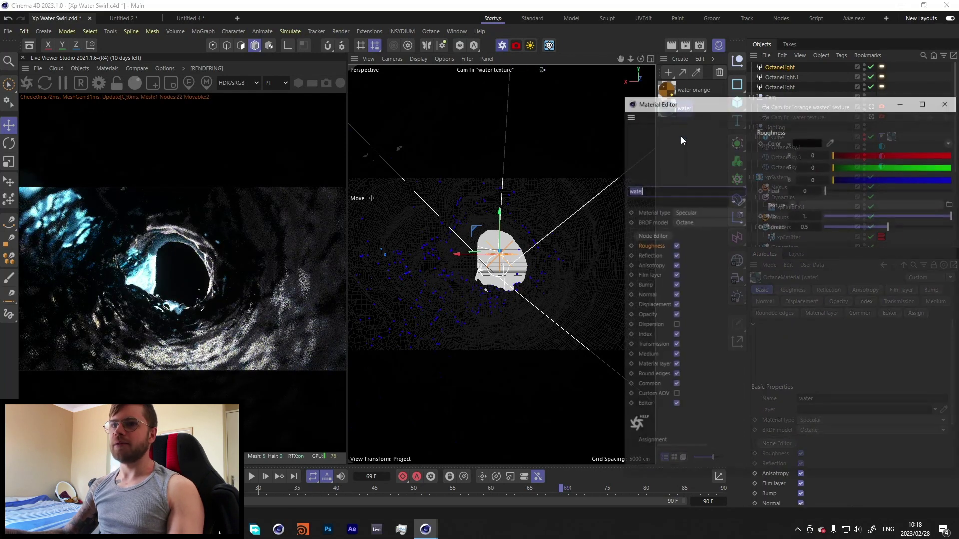
left_click(652, 235)
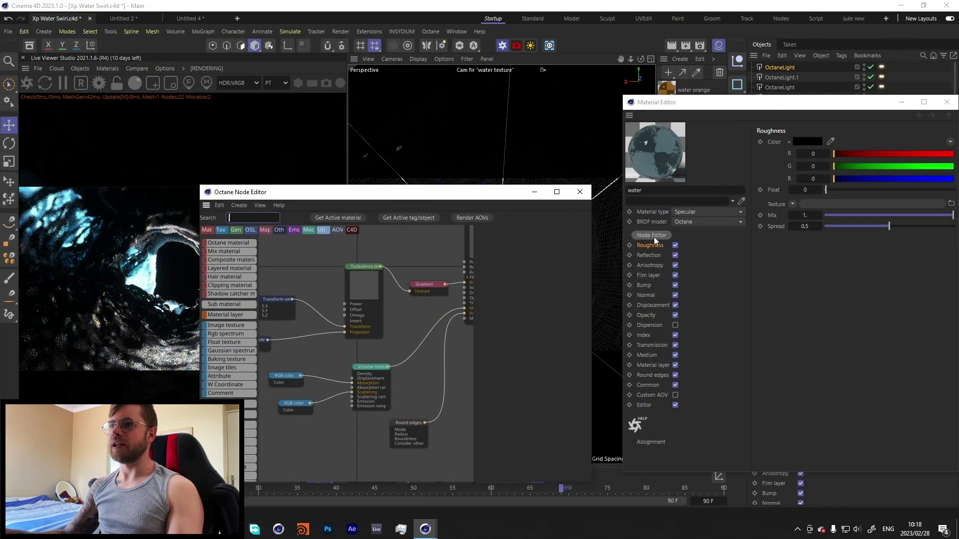
type("2")
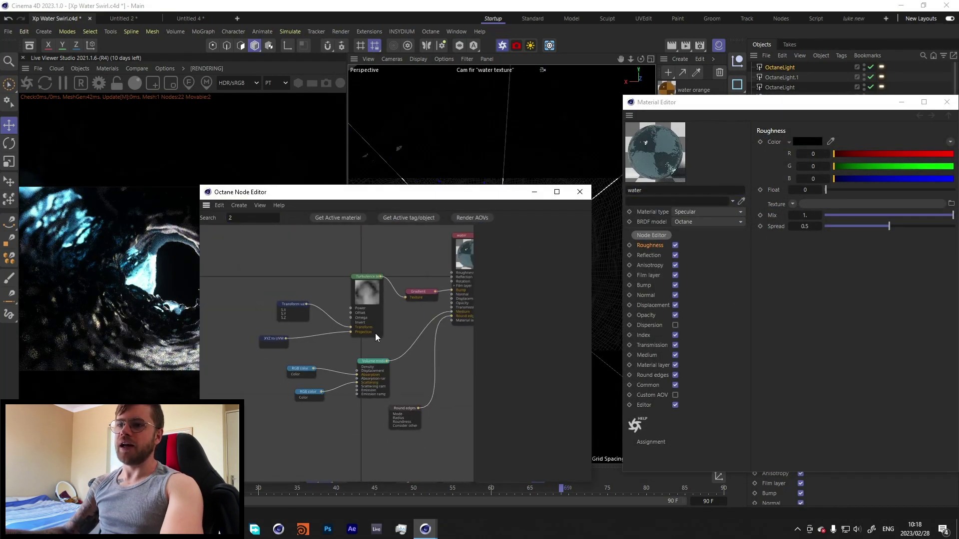
left_click(369, 364)
left_click_drag(369, 363, 366, 363)
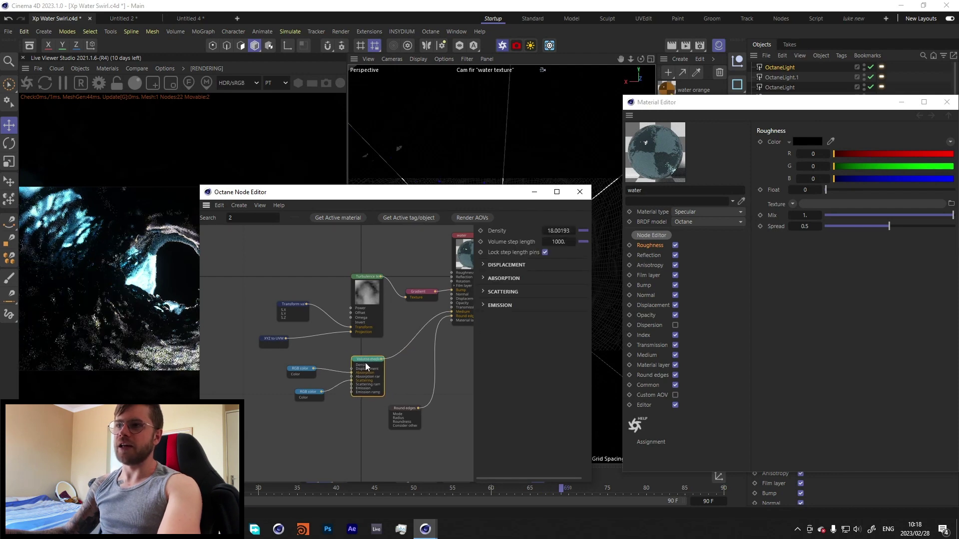
- Inspect the water material's two RGB colour nodes and the Turbulence texture without changes
scroll(370, 360, "up", 3)
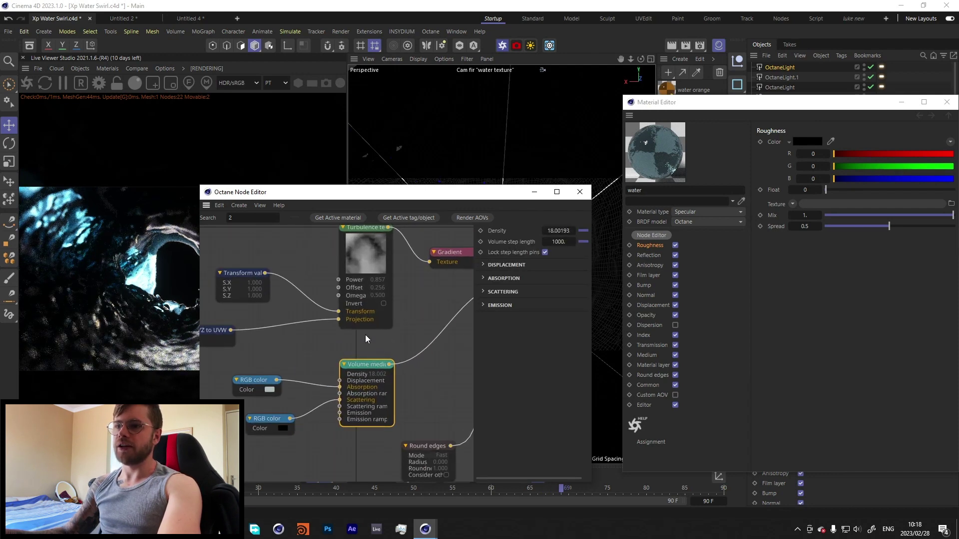
left_click(255, 385)
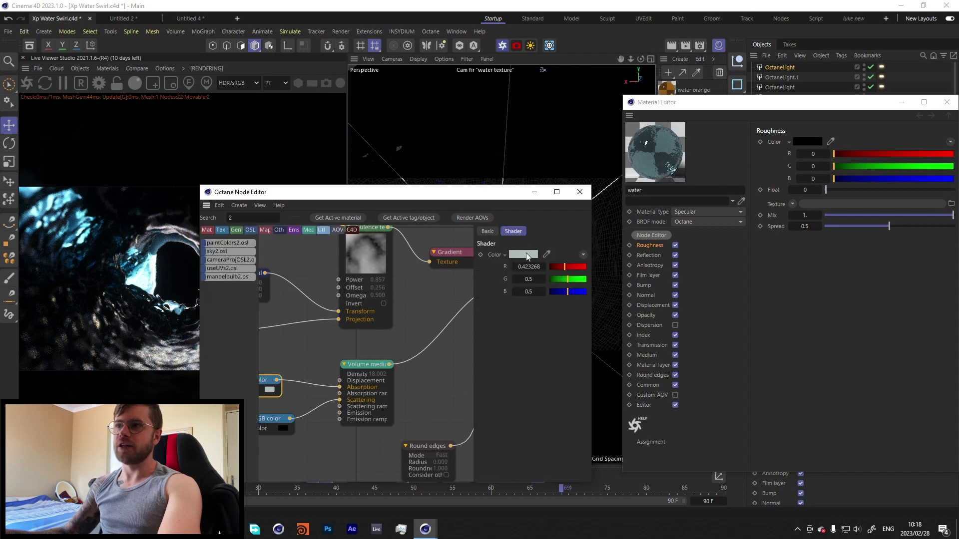
left_click(523, 254)
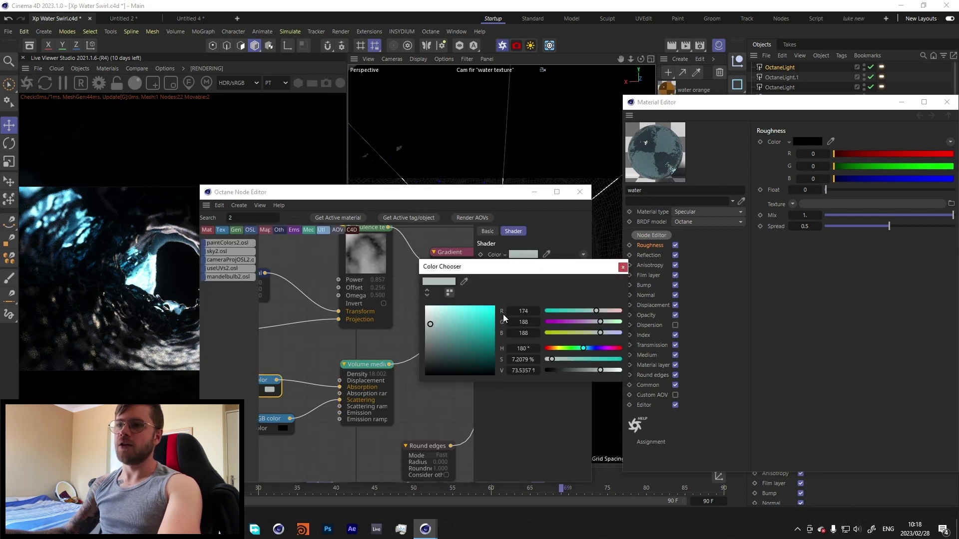
left_click(623, 268)
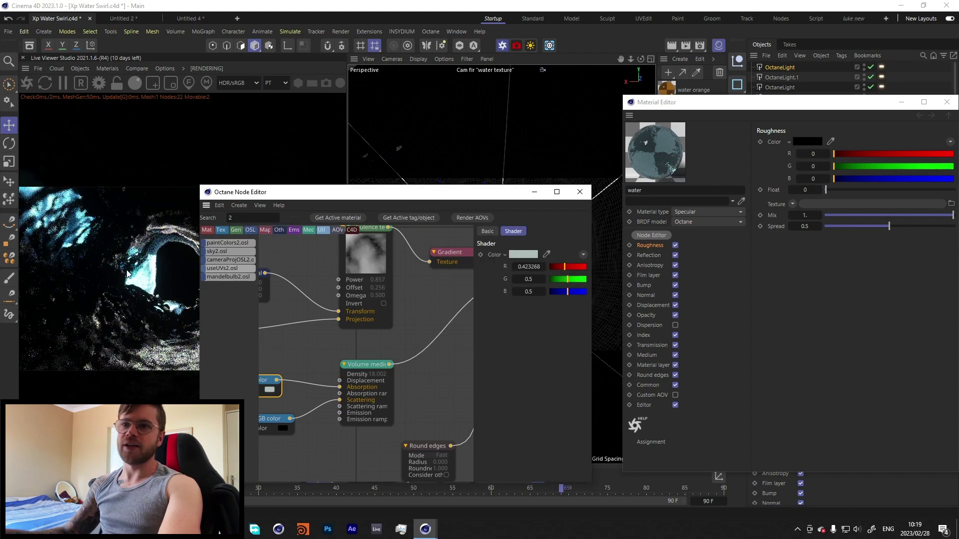
left_click(272, 419)
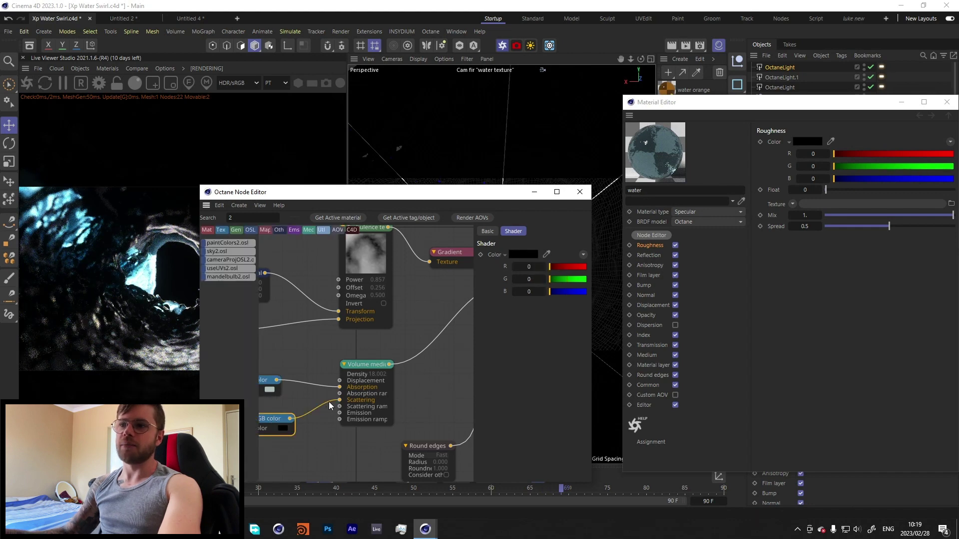
scroll(385, 281, "down", 2)
middle_click_drag(385, 280, 368, 302)
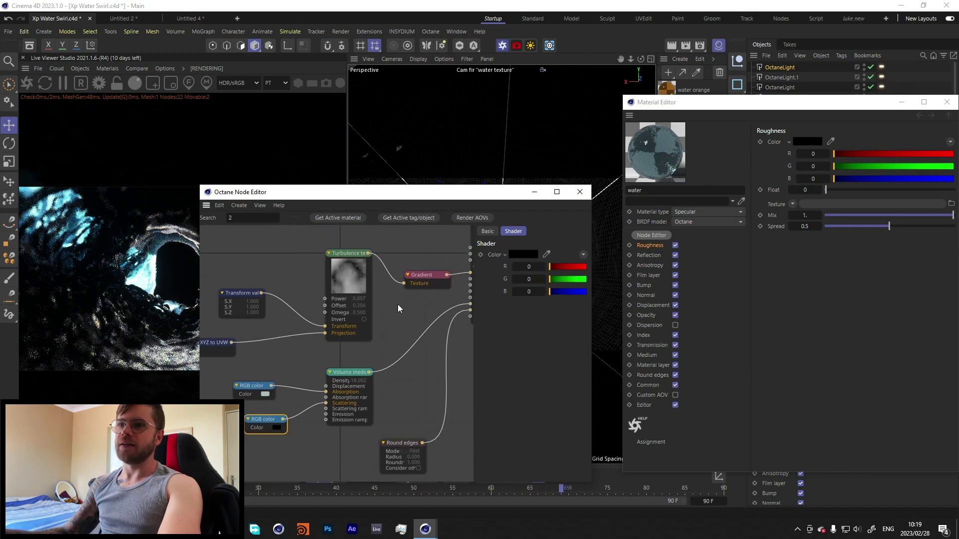
left_click(344, 279)
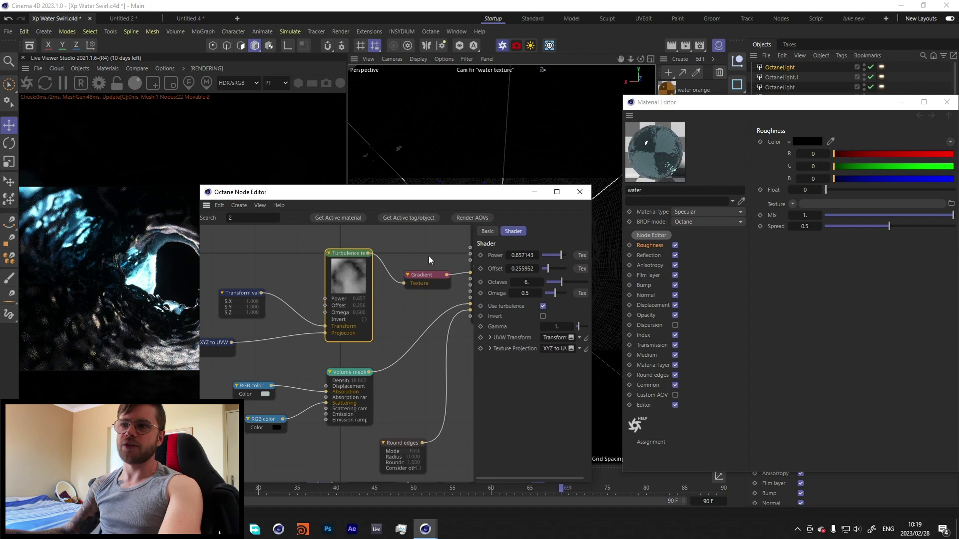
- Disconnect the Gradient from the material's Bump input, compare the render, then reconnect it
middle_click_drag(428, 256, 366, 272)
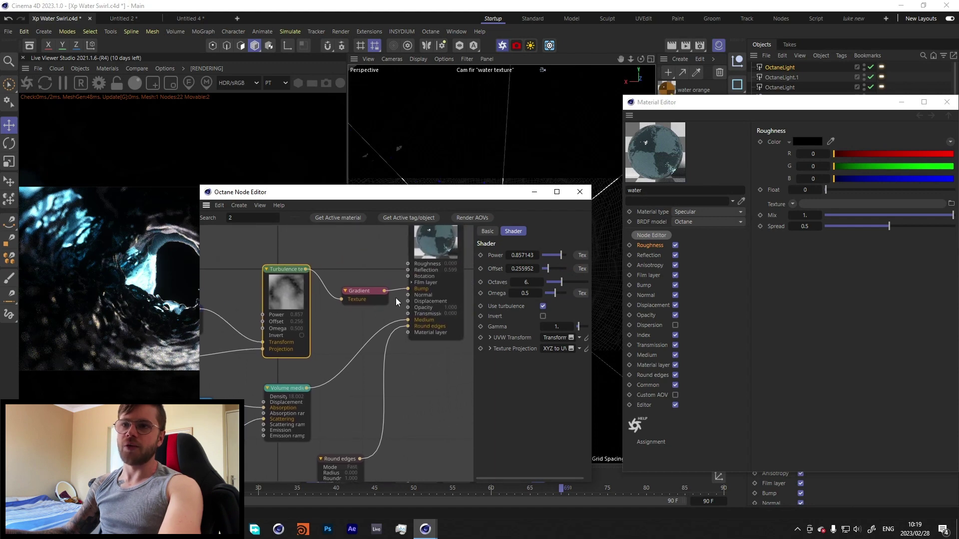
left_click_drag(408, 289, 382, 302)
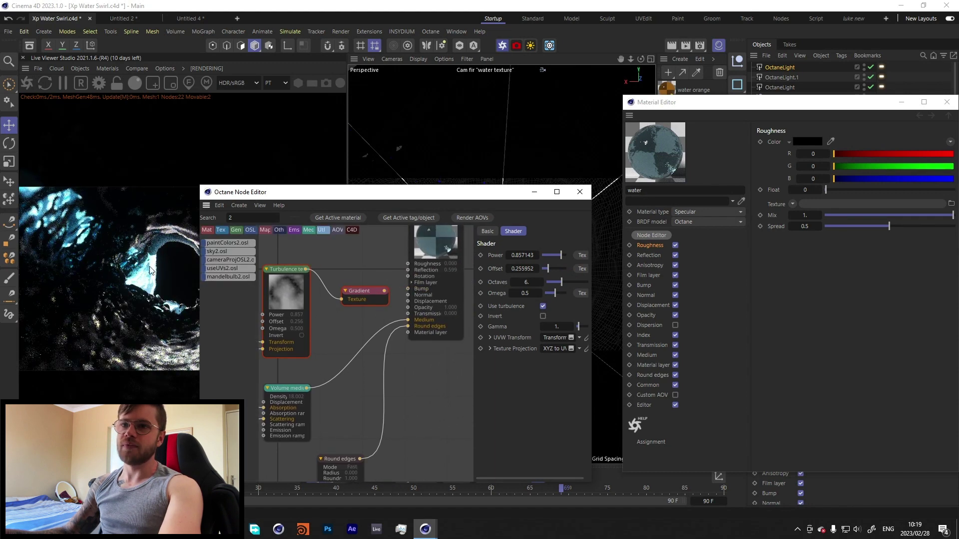
left_click_drag(273, 193, 422, 146)
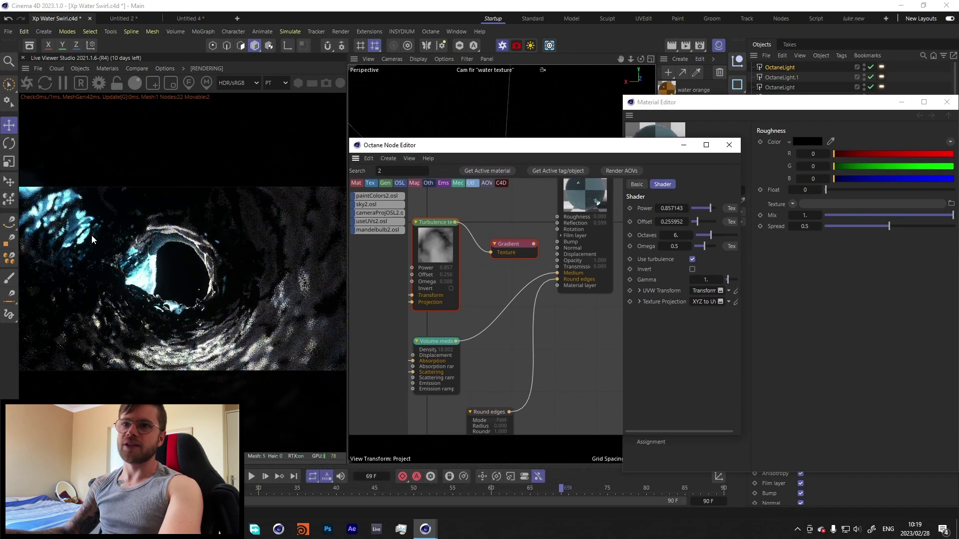
left_click_drag(533, 244, 558, 242)
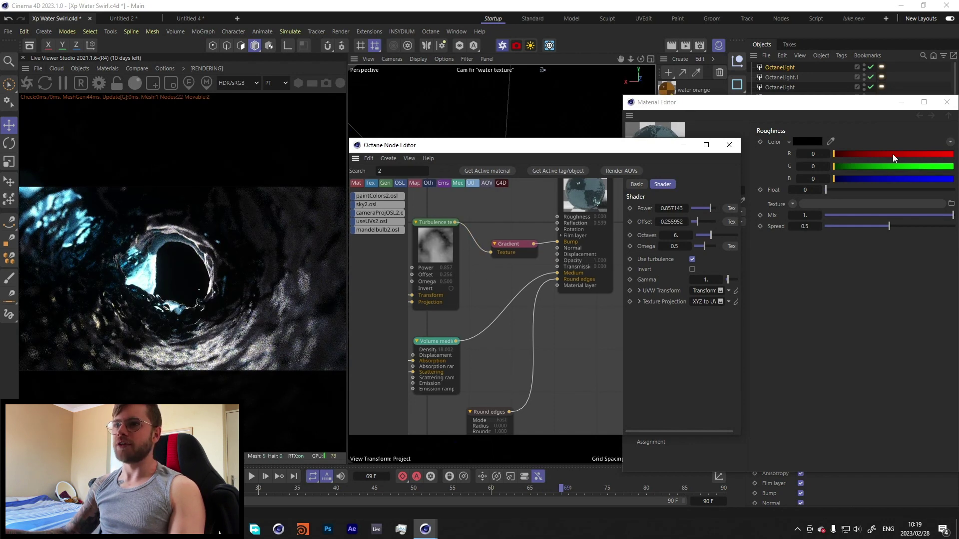
- Inspect the water orange material's Absorption node and its absorption colour node
left_click(669, 91)
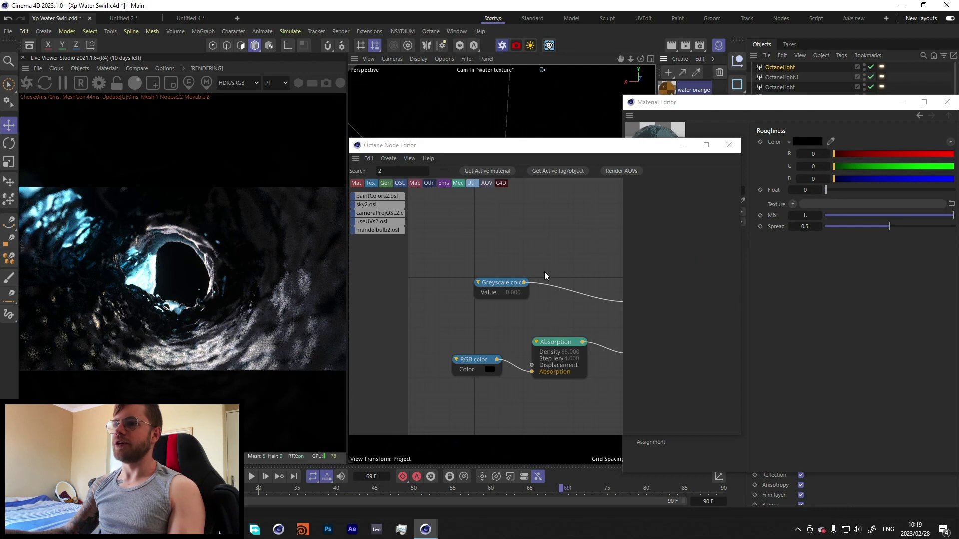
scroll(547, 265, "down", 2)
middle_click_drag(580, 283, 488, 284)
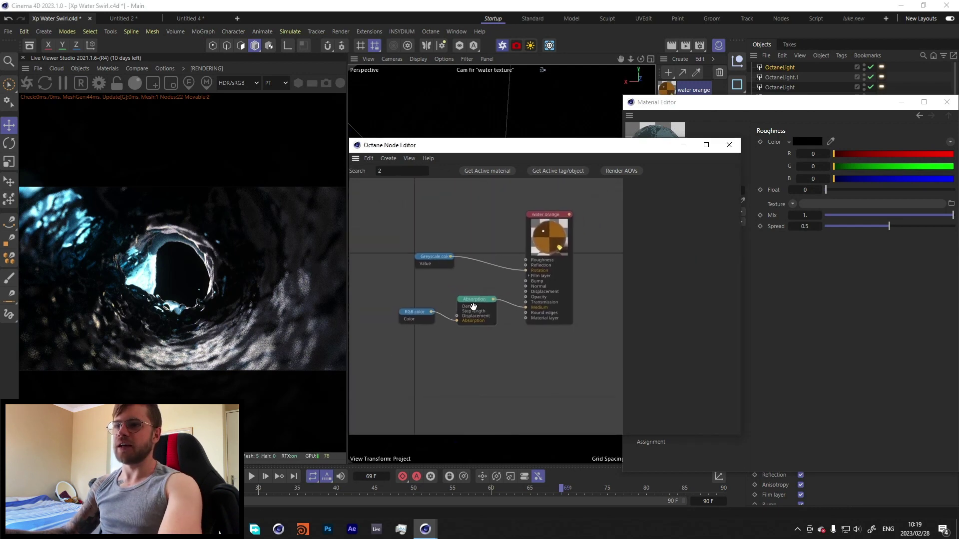
left_click(474, 308)
left_click(408, 316)
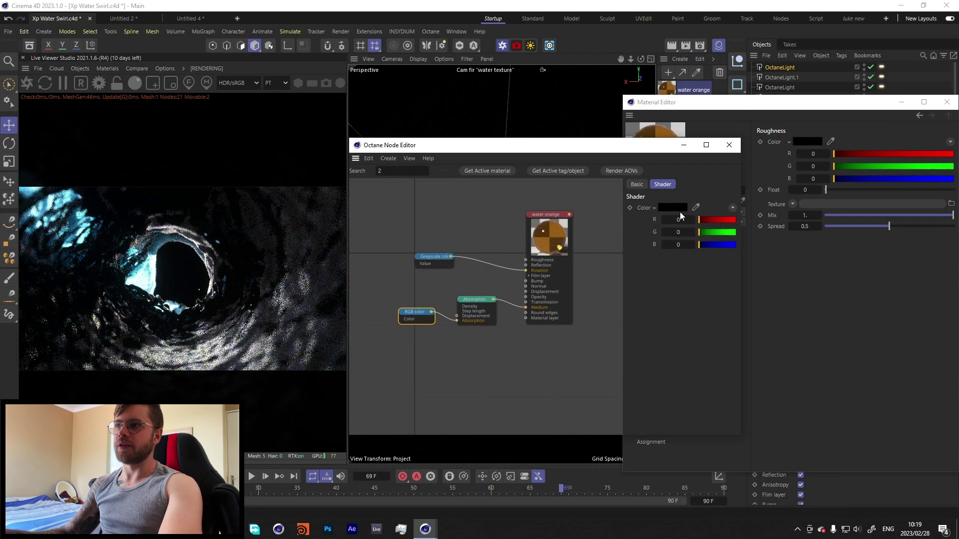
left_click(474, 308)
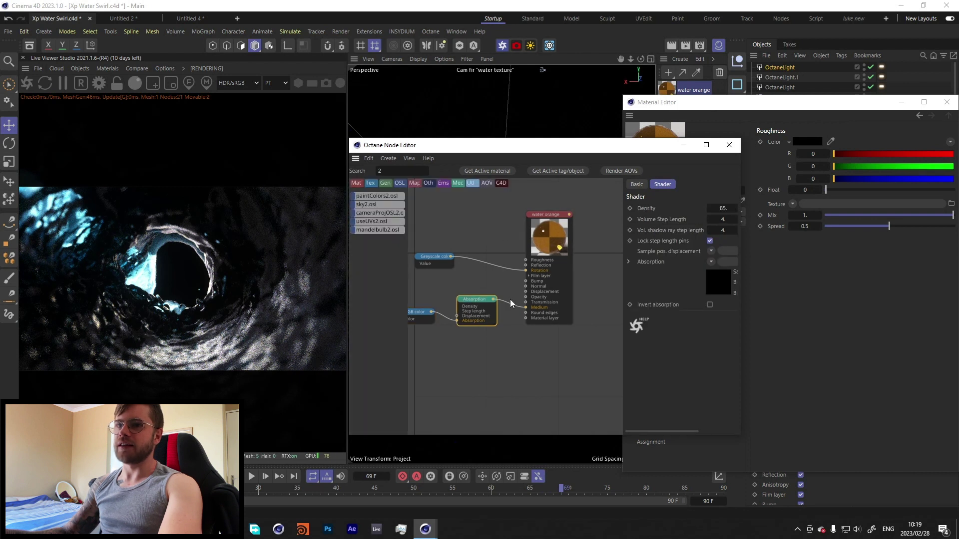
- View the water orange material's orange Transmission colour in the colour picker
left_click(557, 250)
left_click(721, 221)
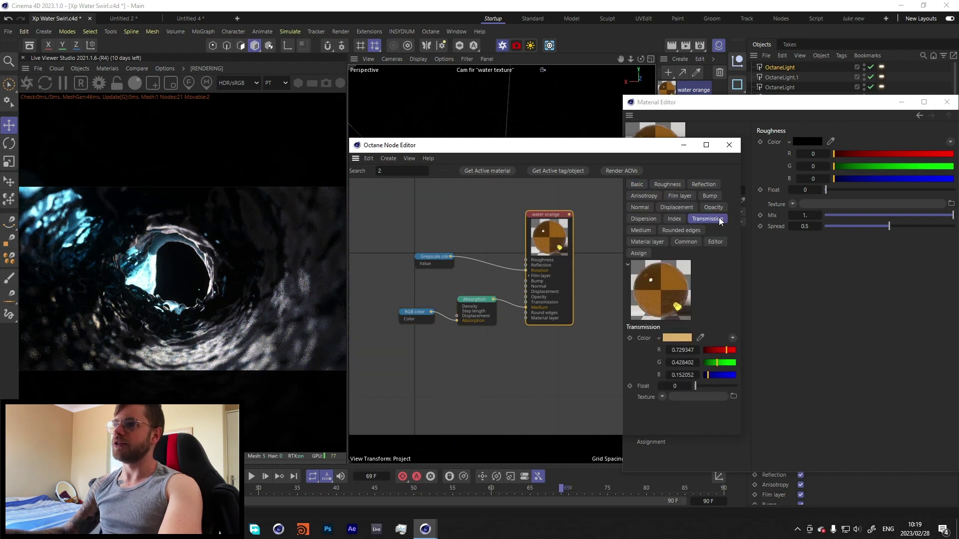
left_click(666, 339)
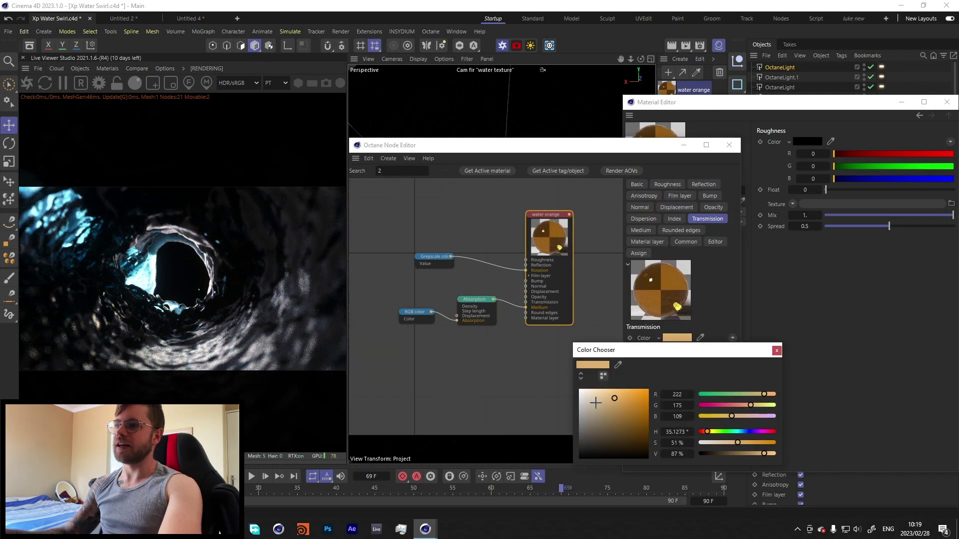
left_click(776, 351)
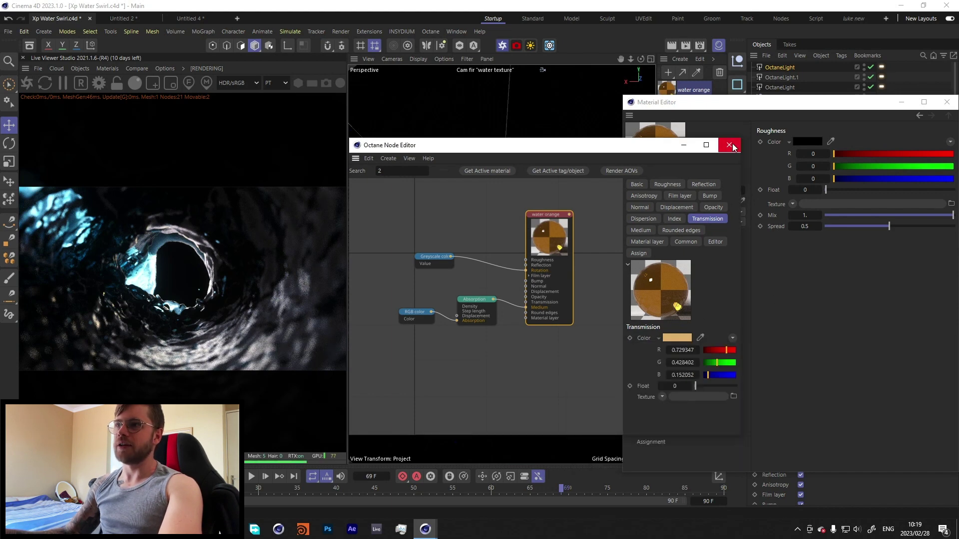
- Close the Octane Node Editor and the Material Editor windows
left_click(729, 145)
left_click(947, 102)
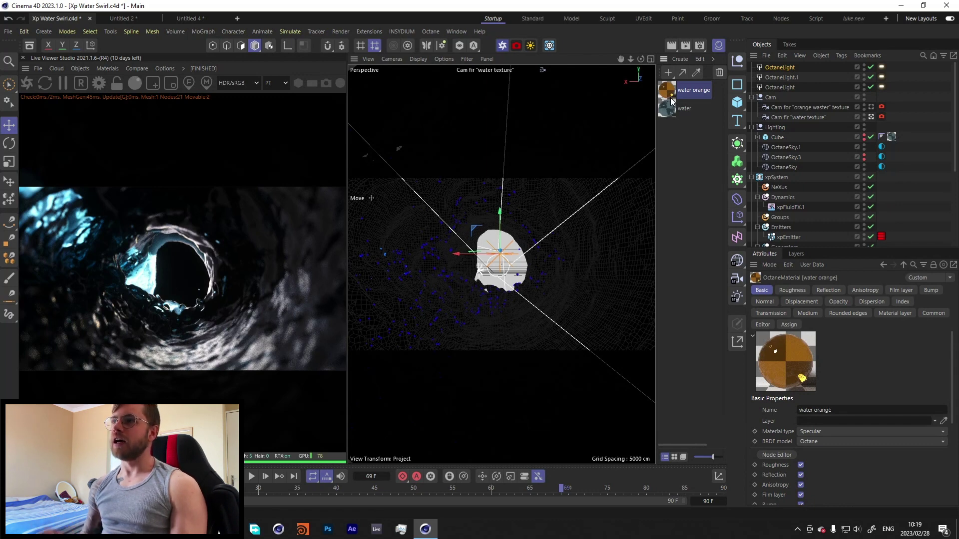
- Review xpFluidFX.1 (Fast, Velocity, 24% damping, 133% density) and keep it as the Dynamics folder's solver
left_click(786, 208)
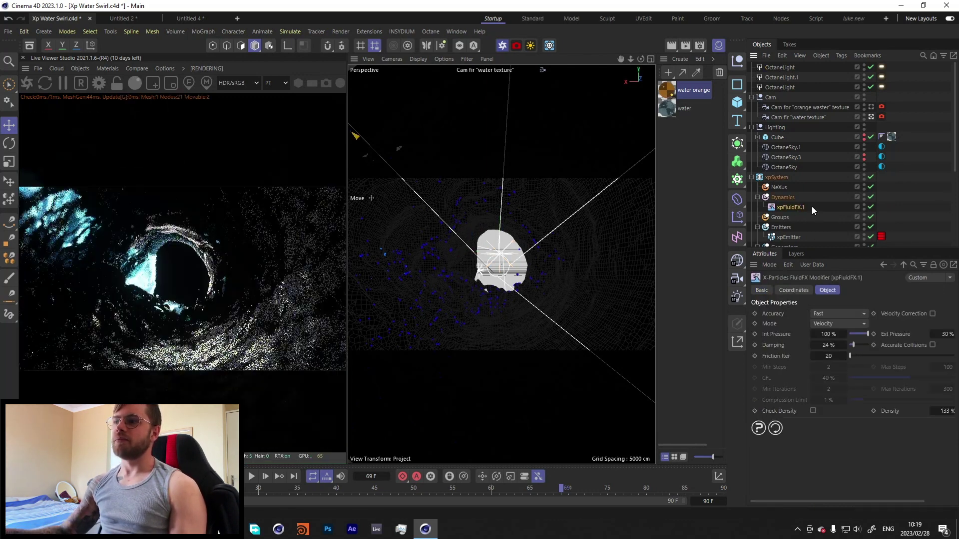
left_click(788, 199)
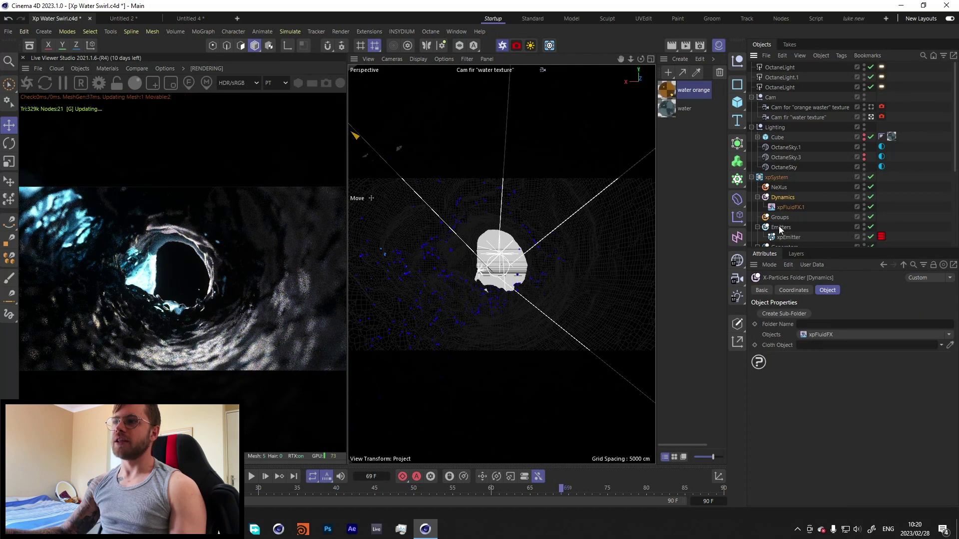
left_click(939, 335)
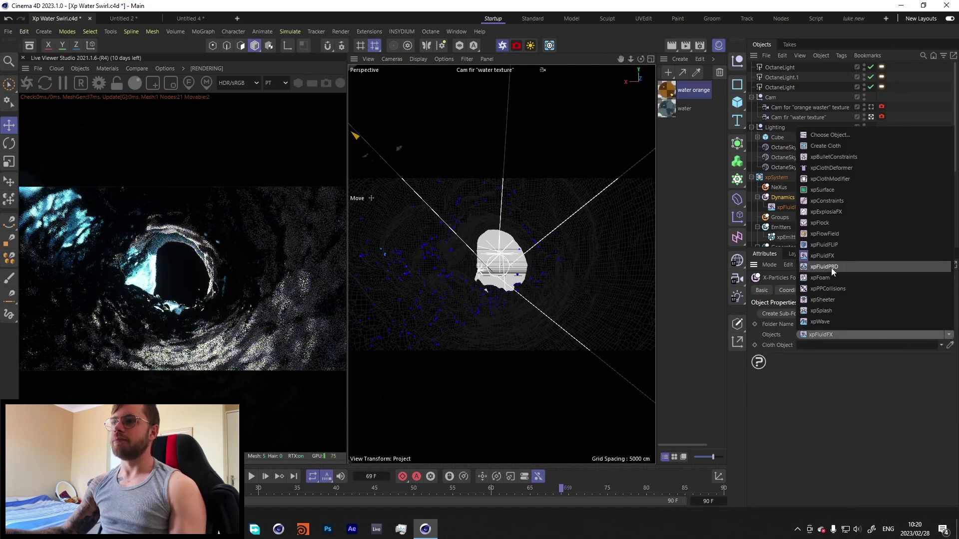
left_click(850, 438)
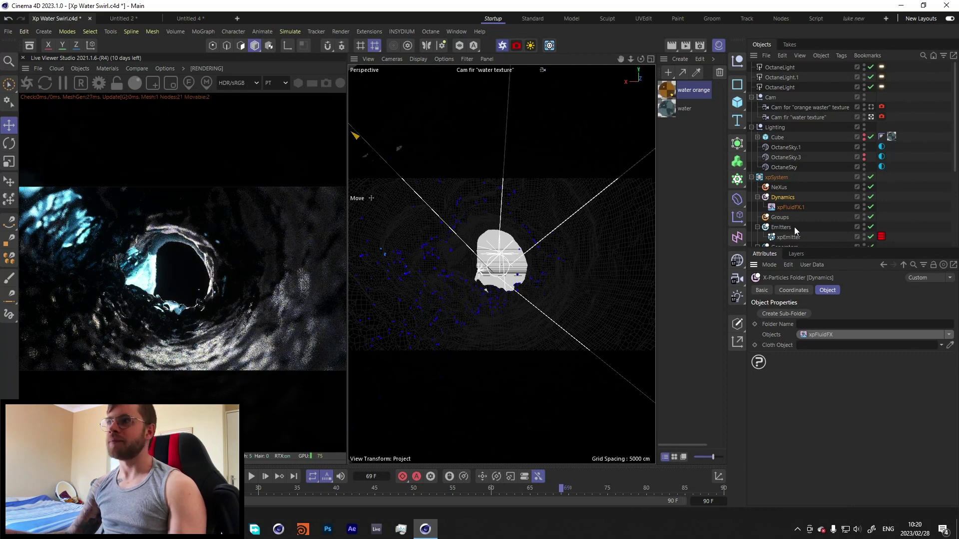
left_click(792, 207)
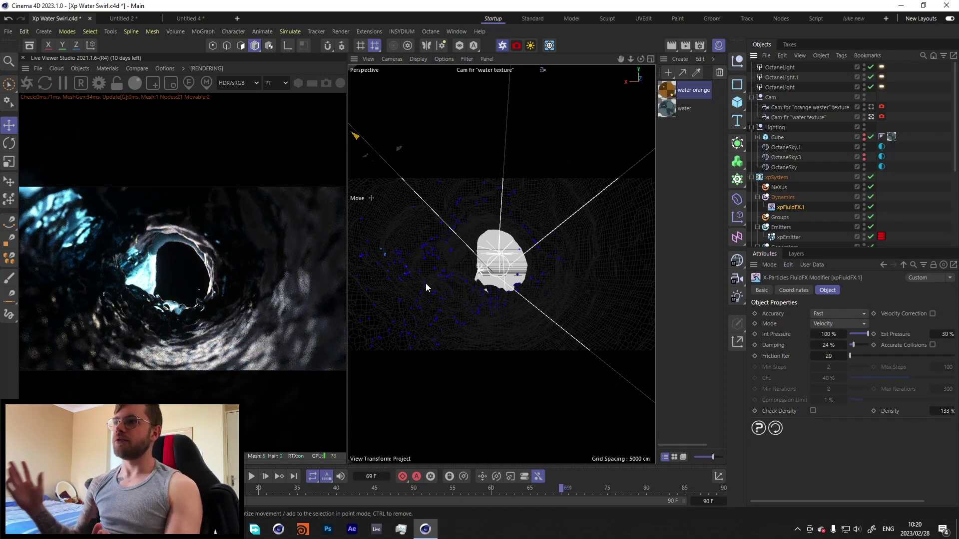
scroll(845, 219, "down", 2)
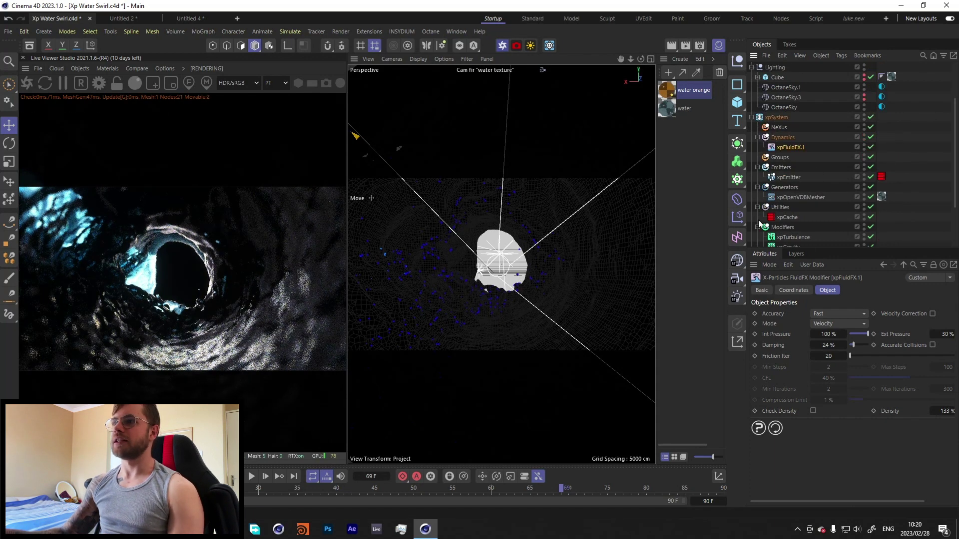
- Keep xpCache playback retiming on Frame and keyframe its Frame value at 95 F
left_click(788, 218)
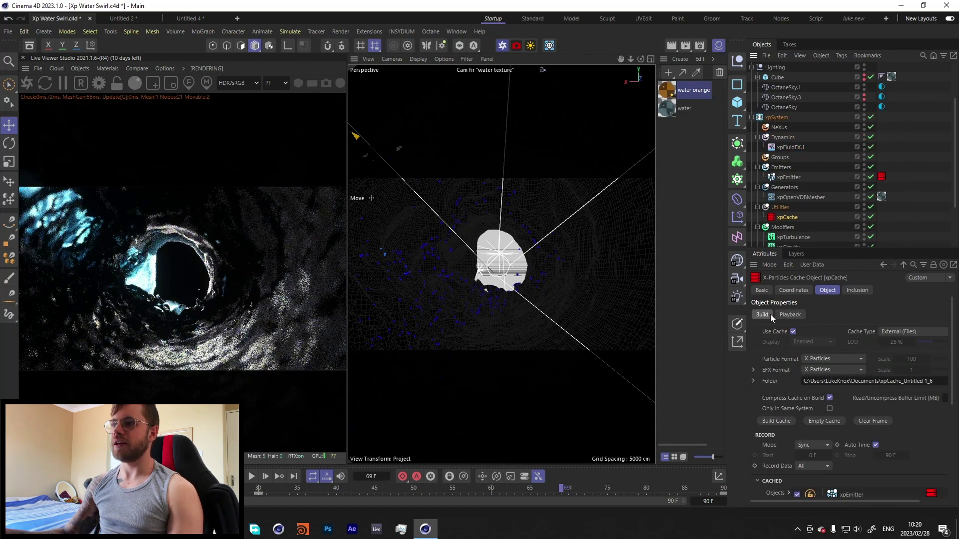
left_click(796, 315)
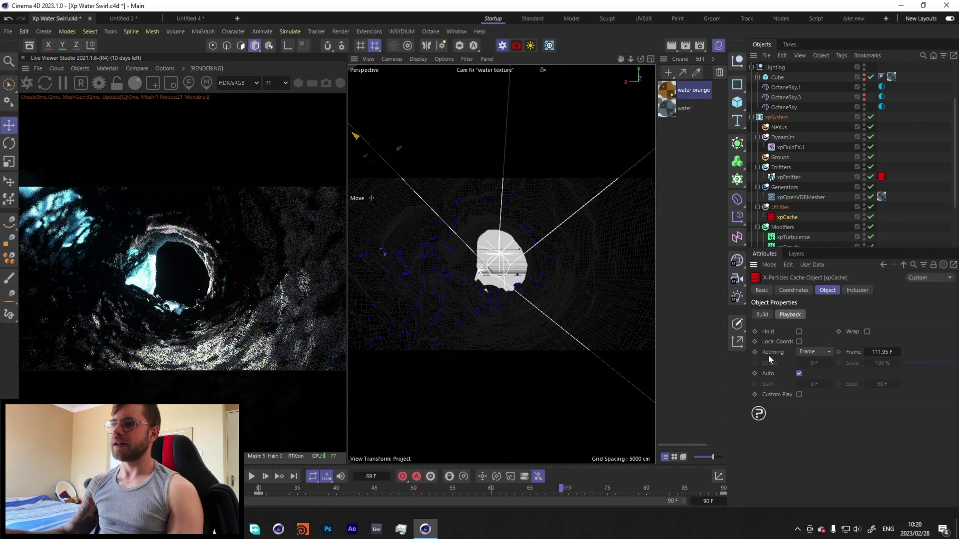
left_click(814, 352)
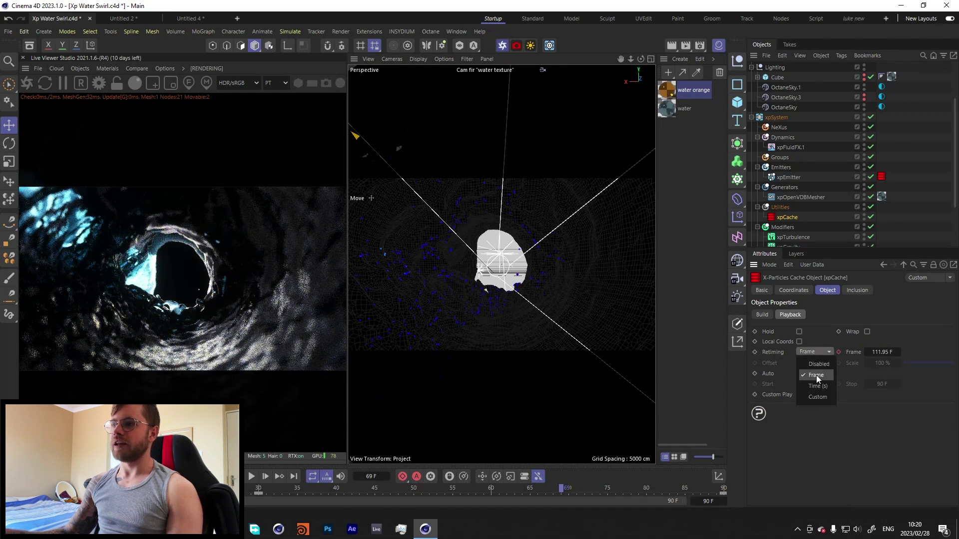
left_click(844, 466)
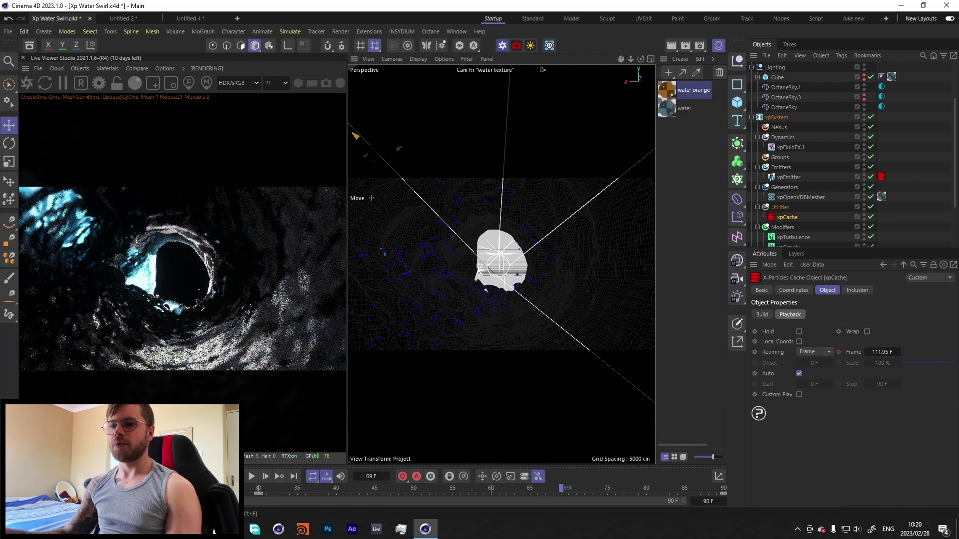
key("ctrl+z")
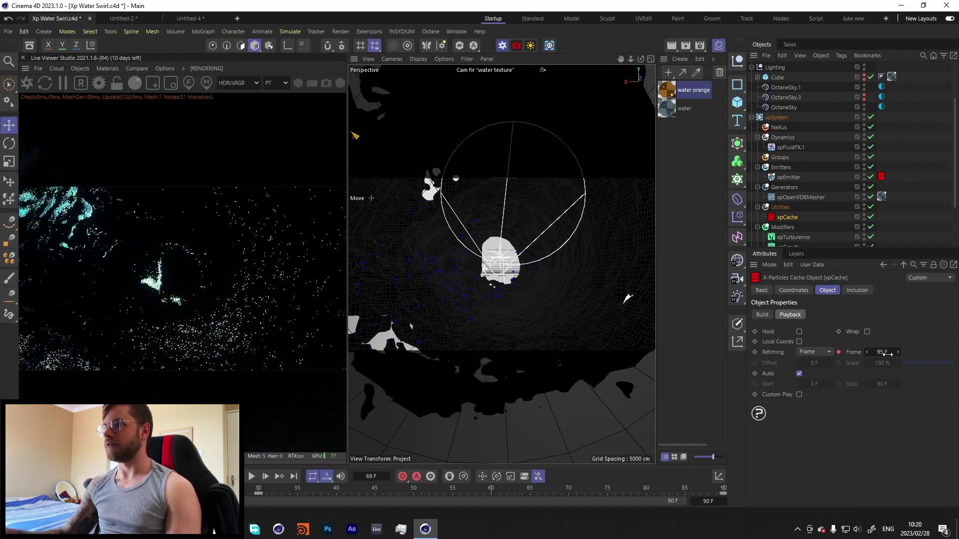
- Preview the retimed cache at frame 30 (110 F) and frame 90 (113 F)
left_click(258, 491)
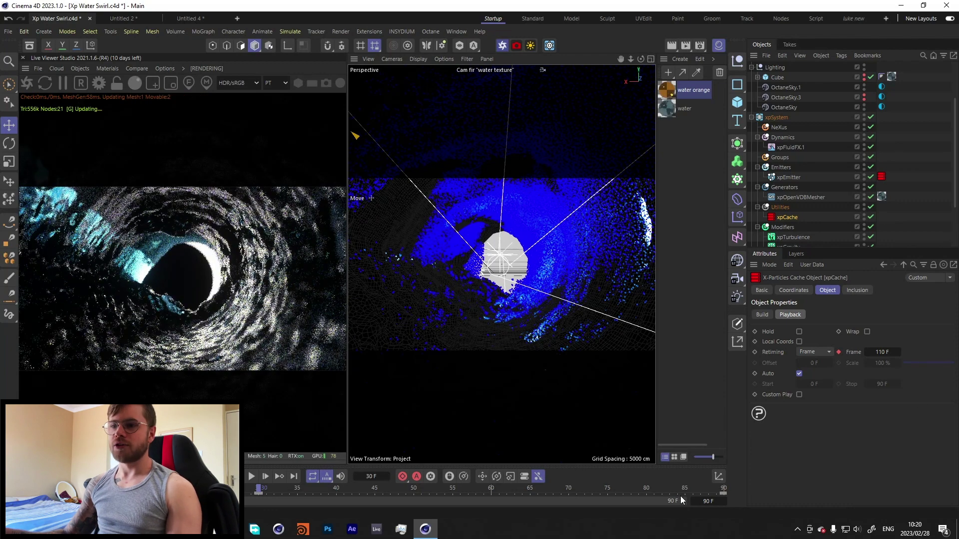
left_click(724, 488)
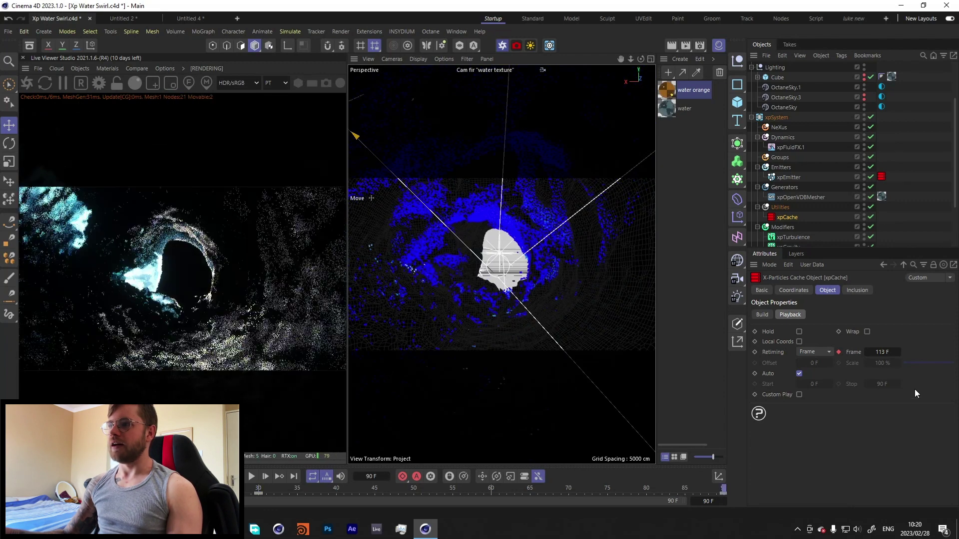